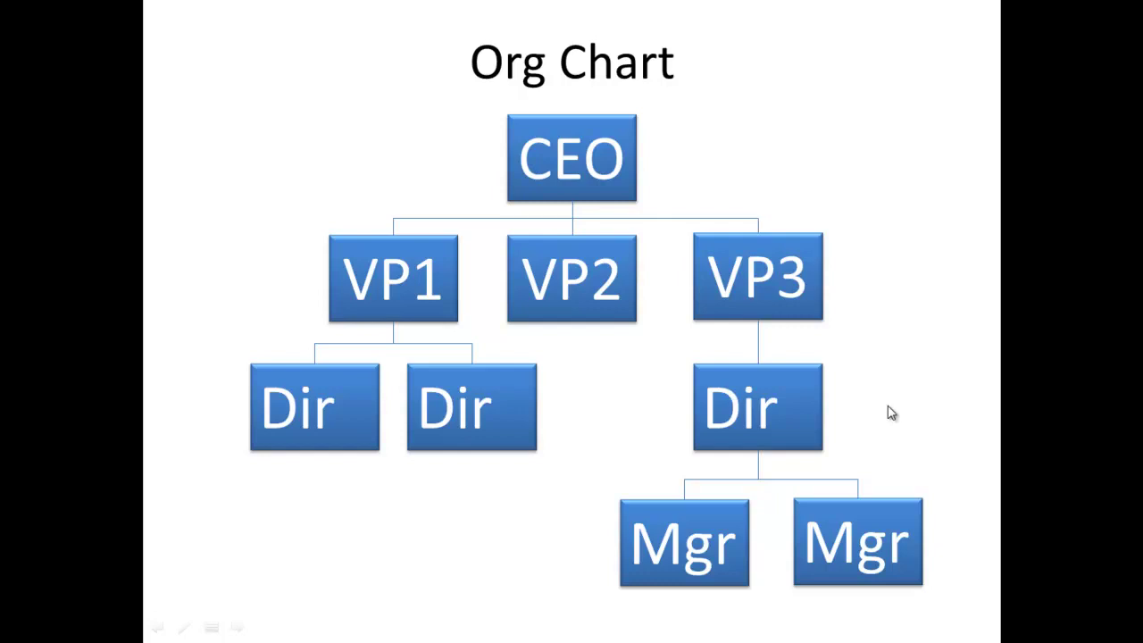
Step: Click past the last slide to end the Org Chart slide show and return to Normal view
click(888, 410)
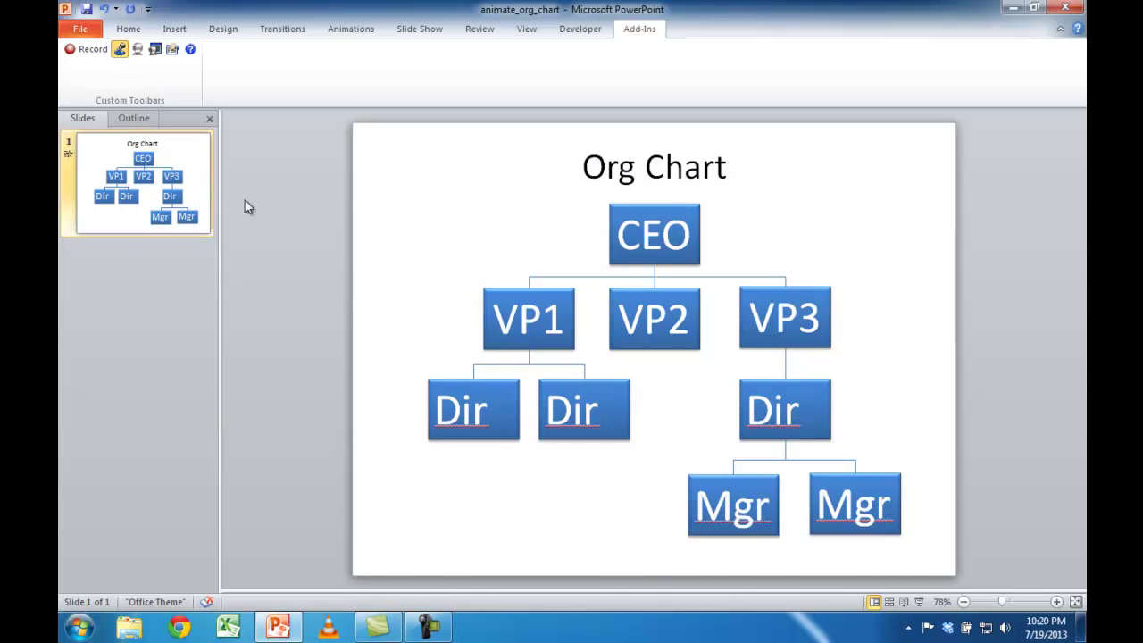
Step: Add a new slide after the Org Chart slide and delete its empty content placeholder
right_click(182, 165)
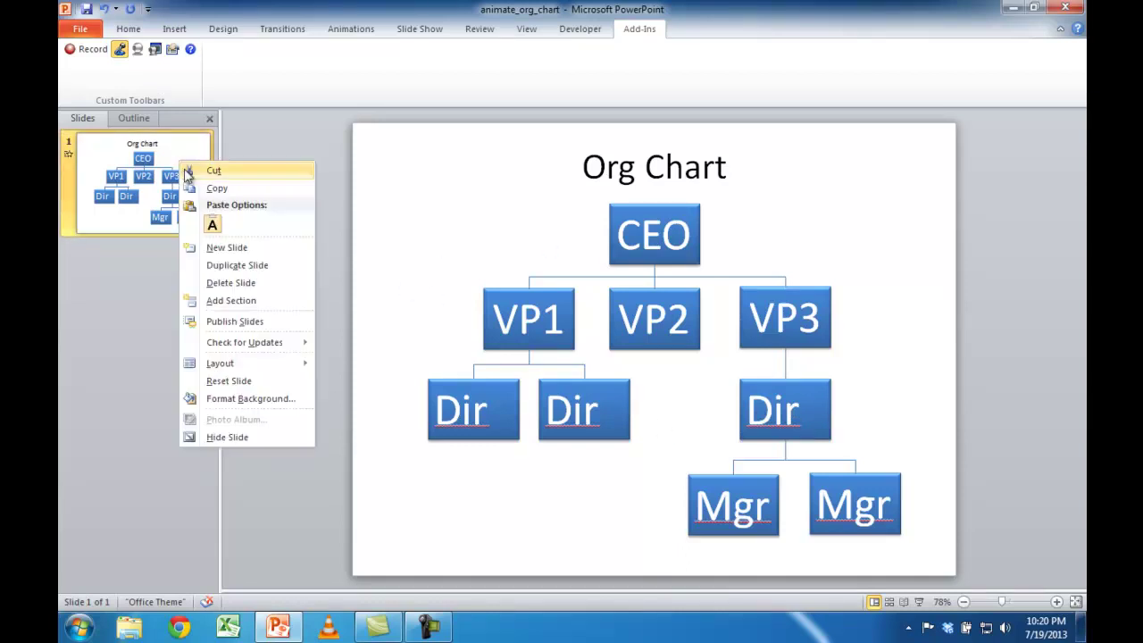
click(150, 258)
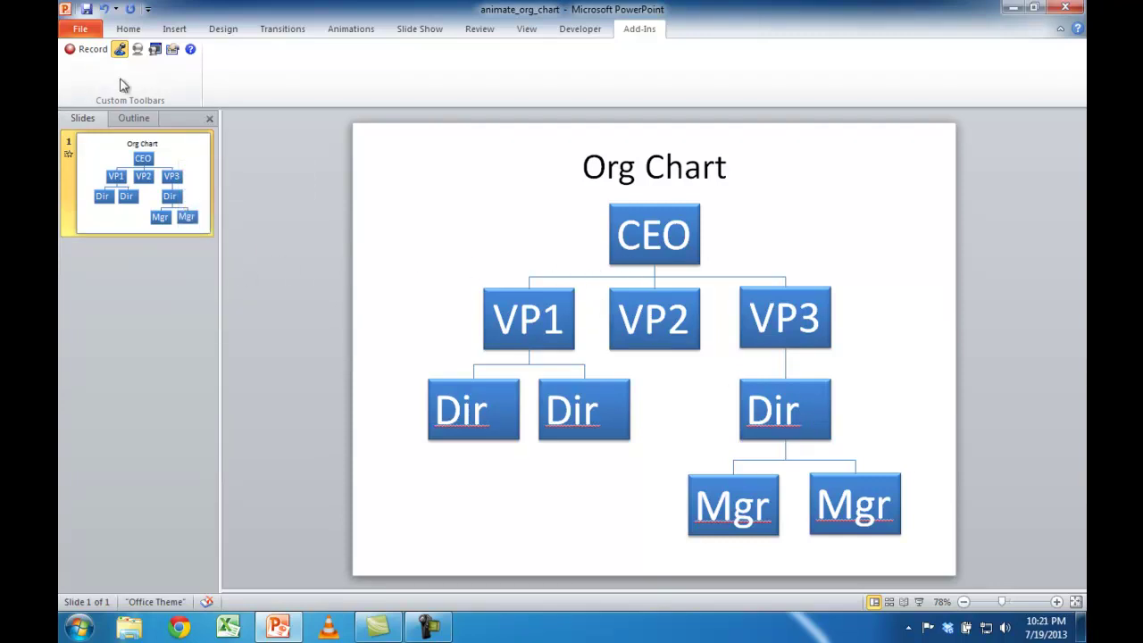
click(125, 32)
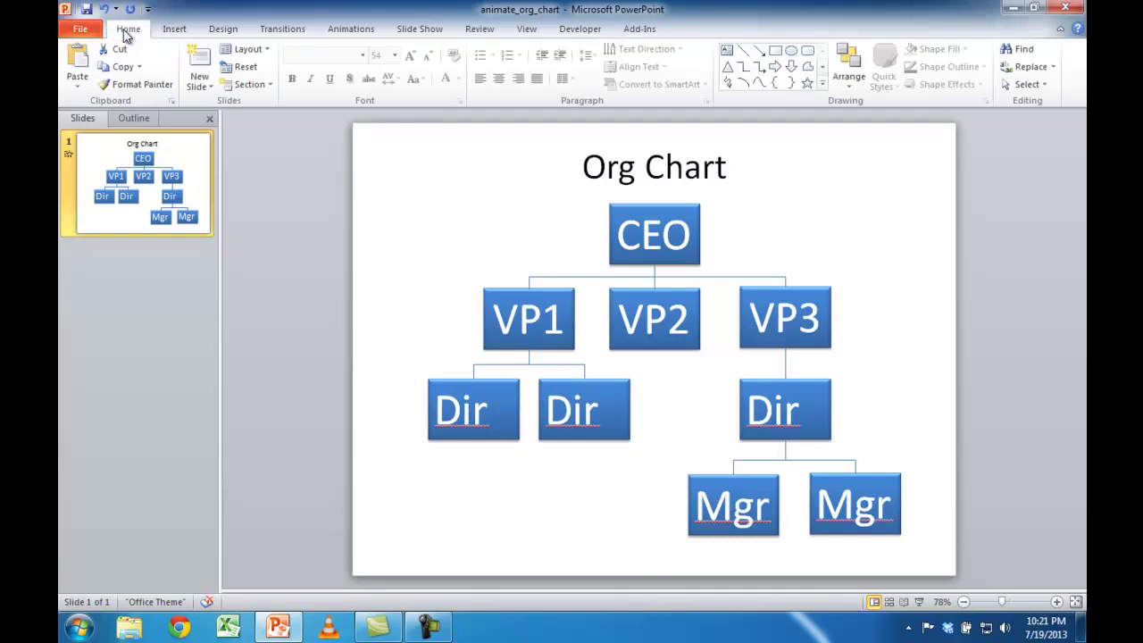
click(199, 59)
click(499, 234)
click(501, 229)
key(Delete)
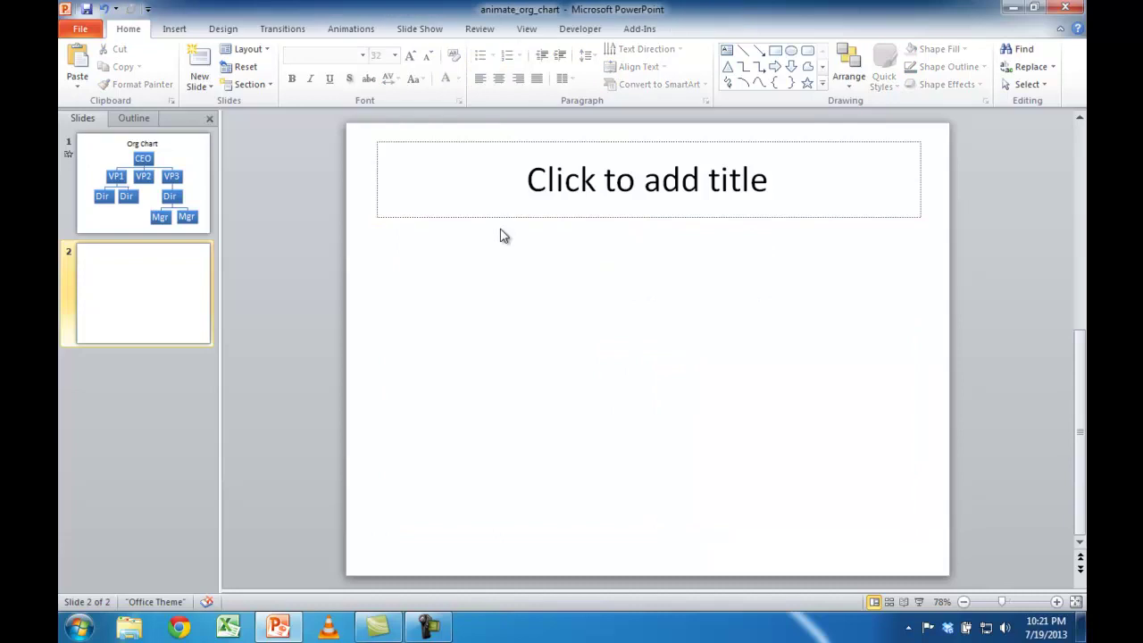
Step: Copy the CEO box from the Org Chart slide and paste it onto slide 2
click(125, 195)
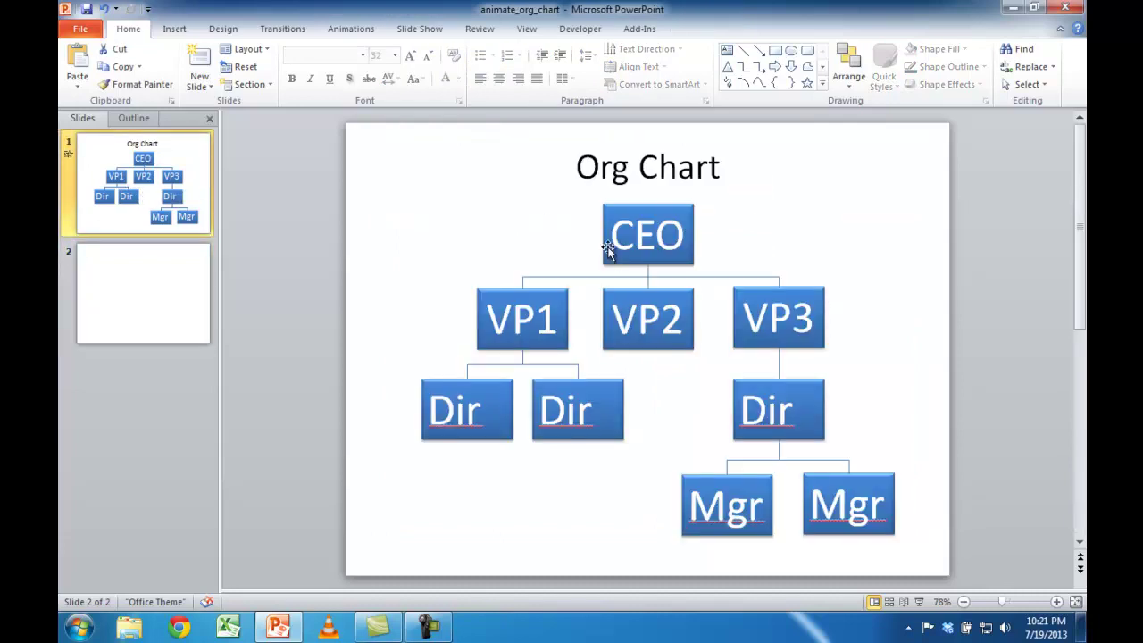
click(686, 220)
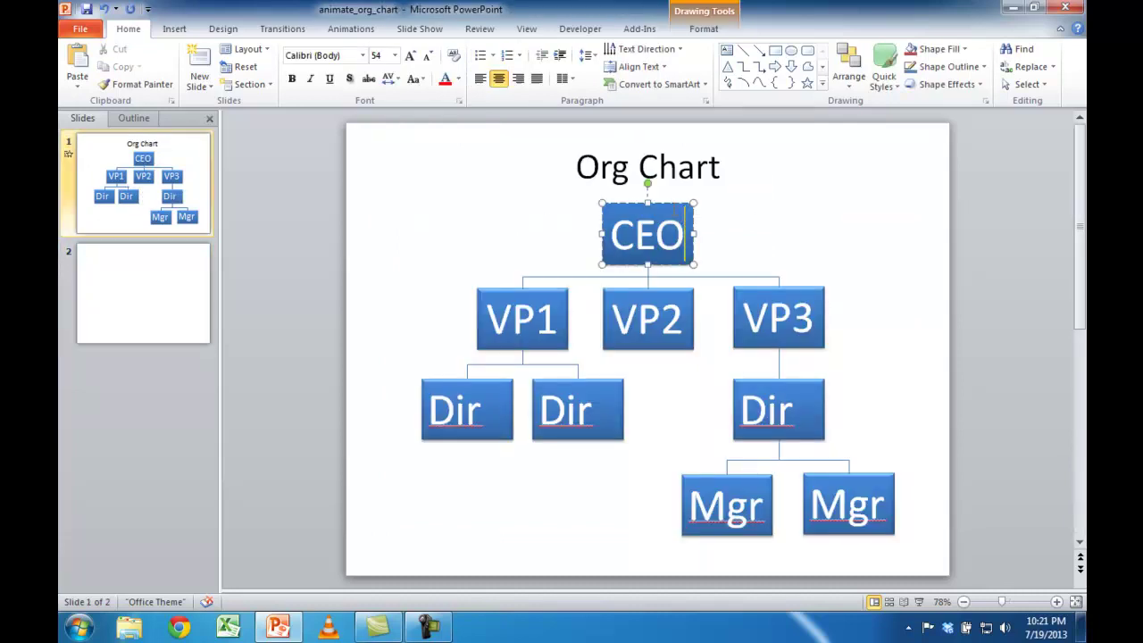
right_click(671, 212)
click(725, 234)
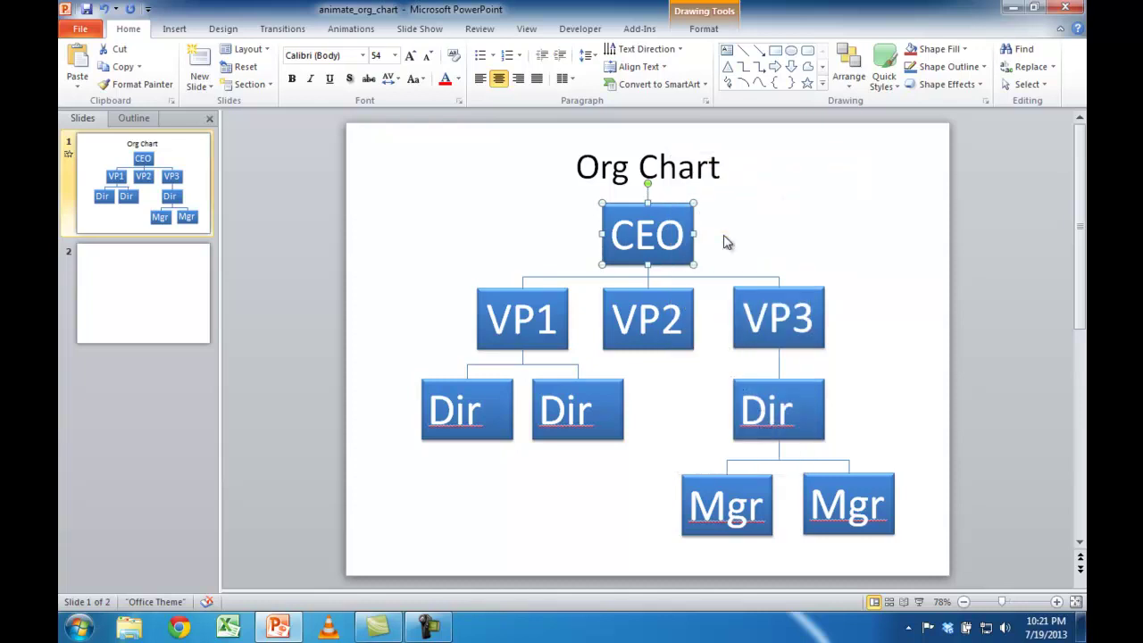
click(178, 277)
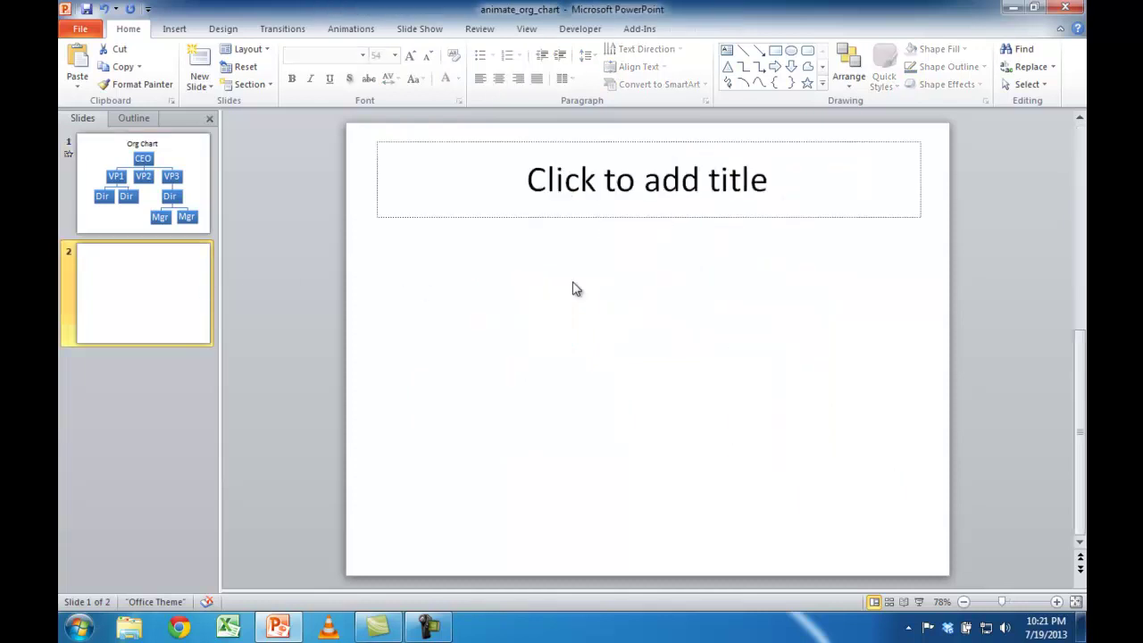
right_click(623, 270)
click(473, 310)
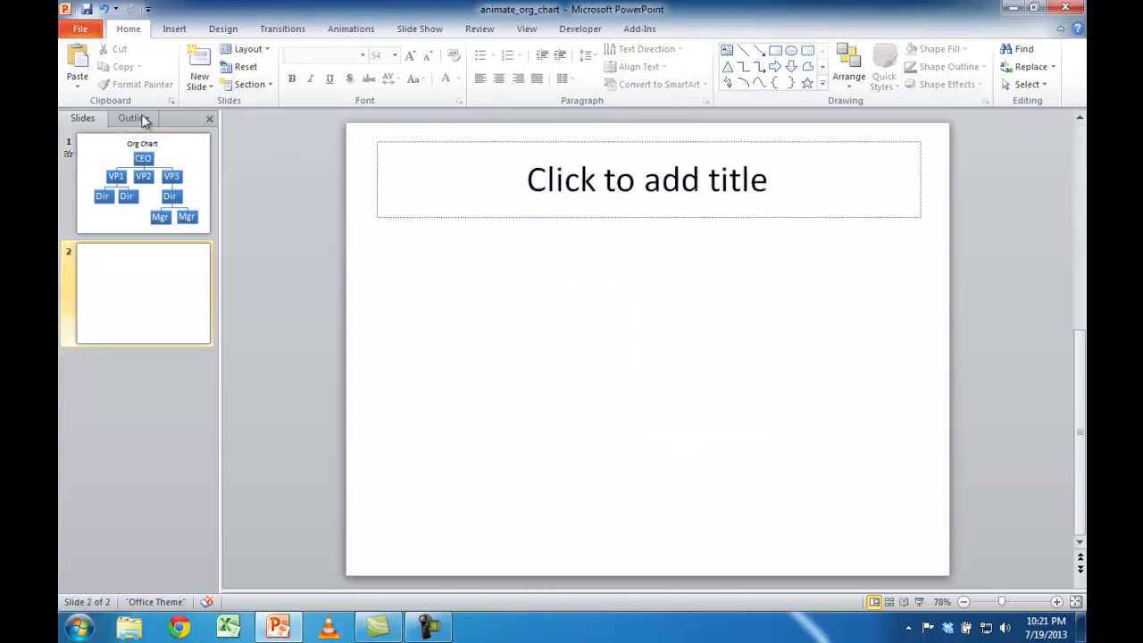
click(79, 64)
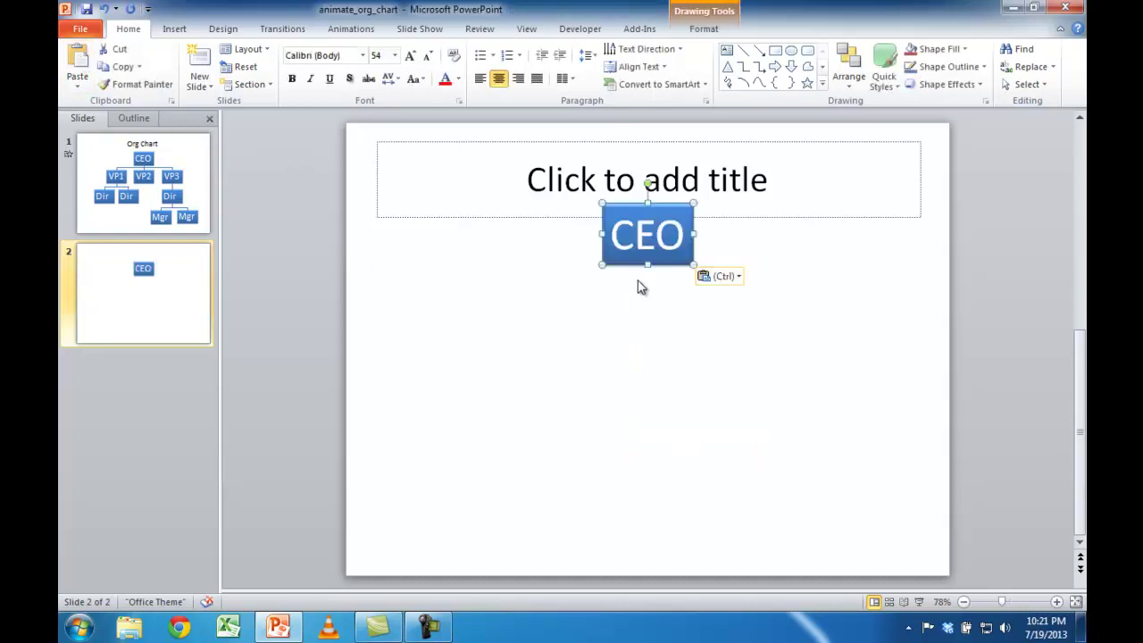
Step: Delete slide 2's title placeholder and move the CEO box slightly higher
click(737, 218)
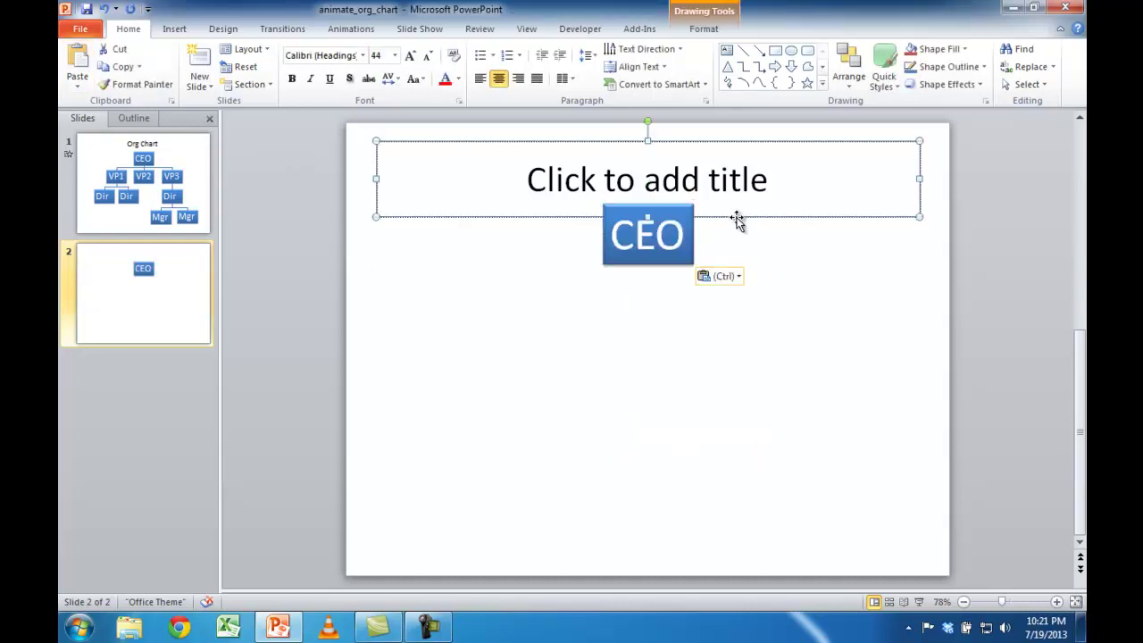
key(Delete)
drag(672, 226, 671, 200)
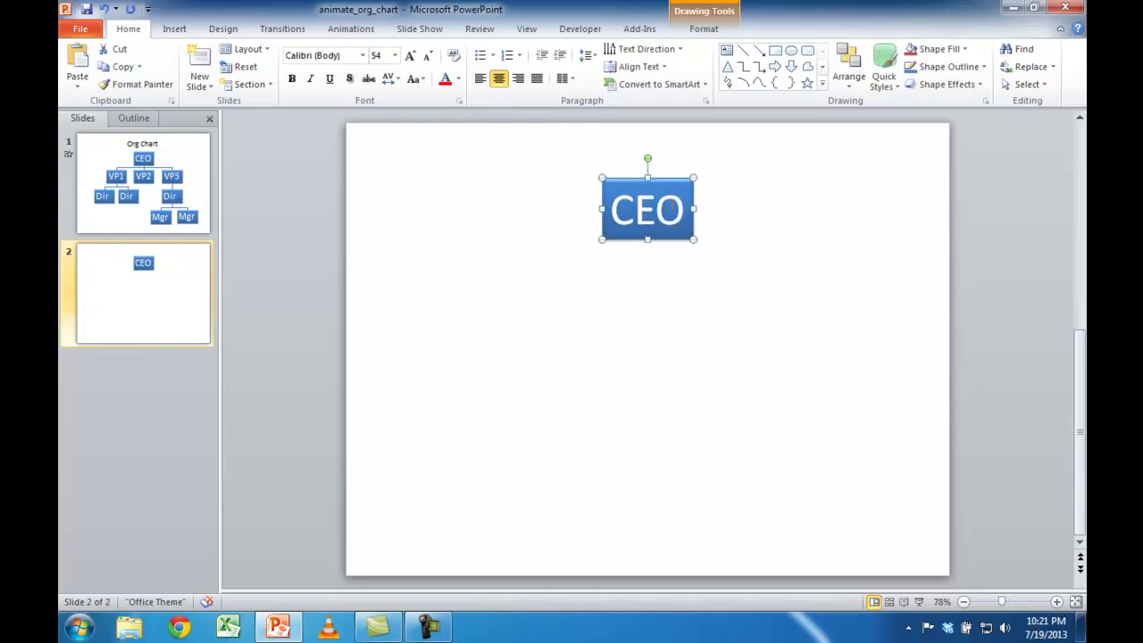
click(785, 220)
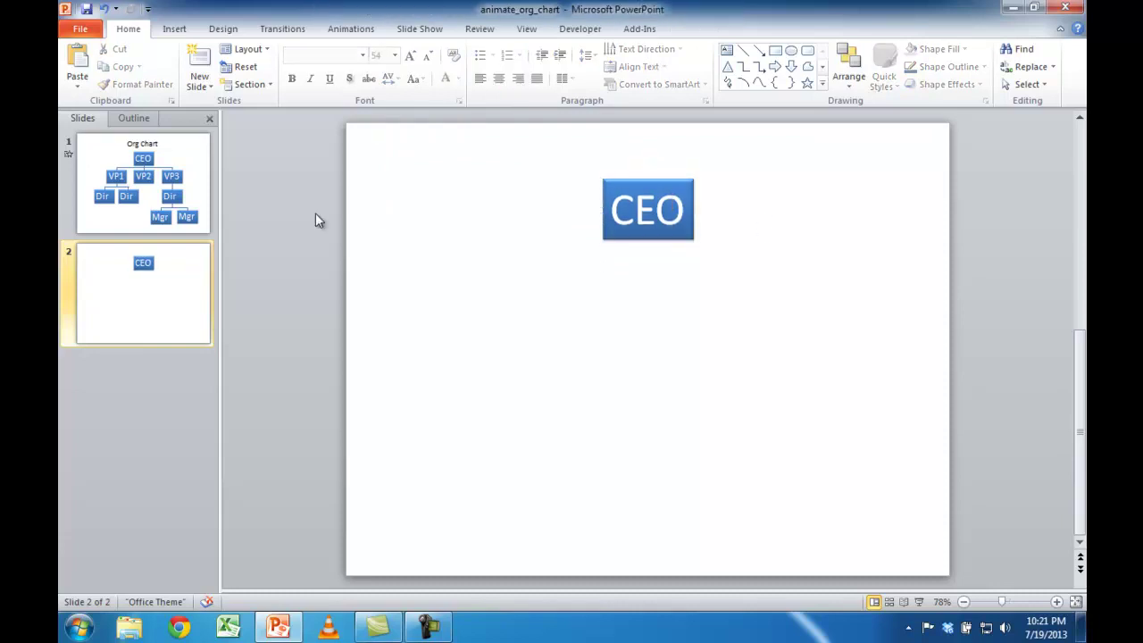
click(181, 176)
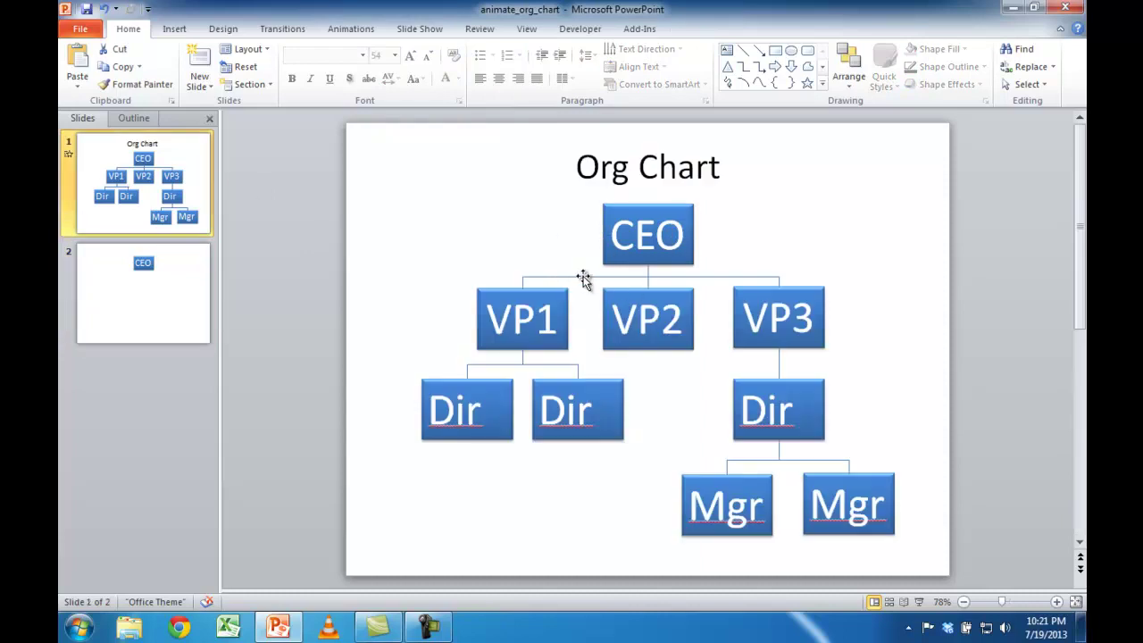
Step: Draw a straight horizontal Line shape across slide 2 beneath the CEO box
click(178, 302)
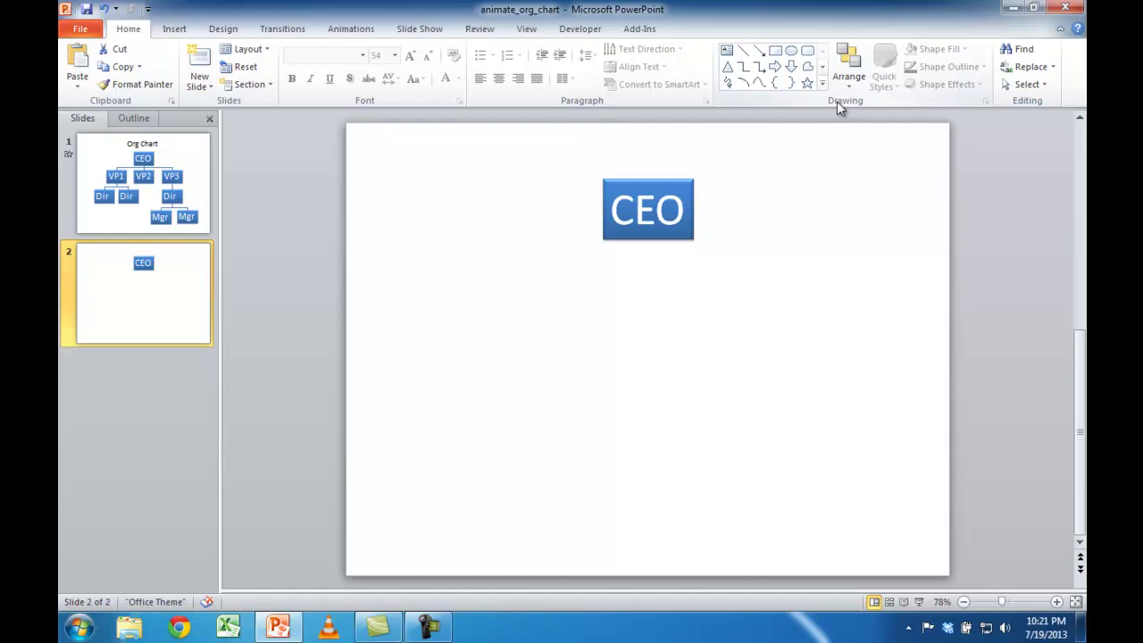
click(175, 29)
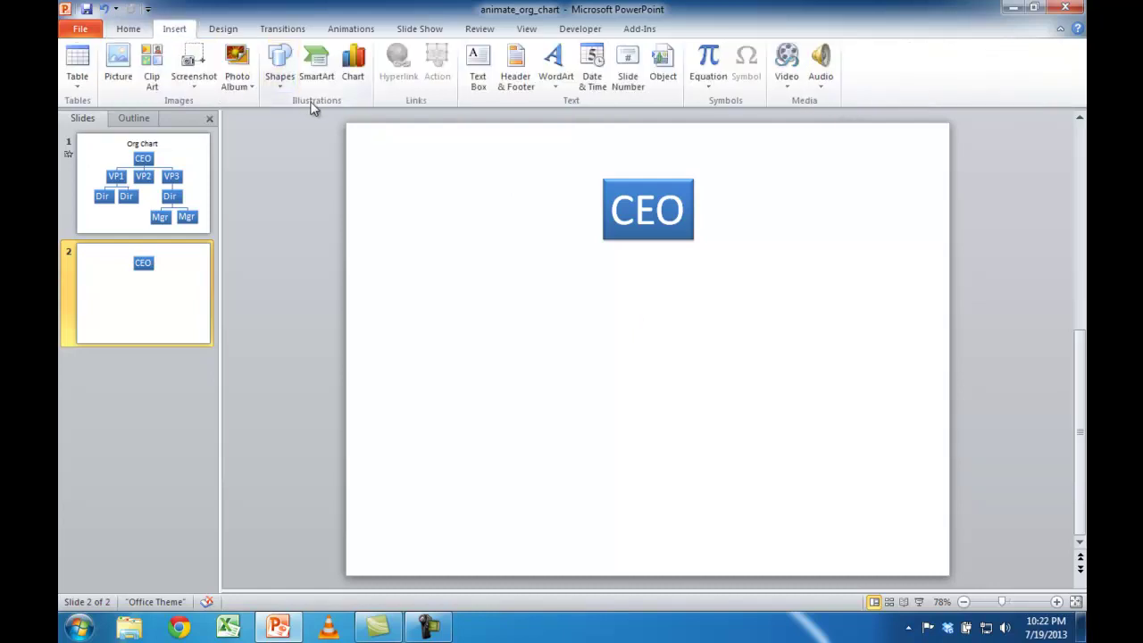
click(280, 72)
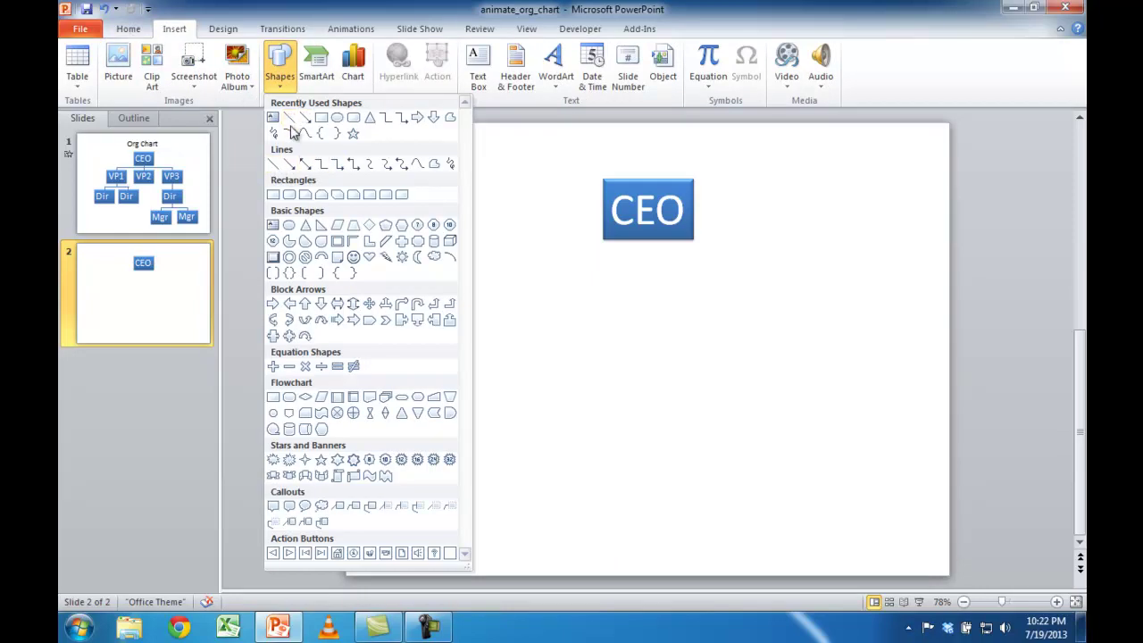
click(274, 166)
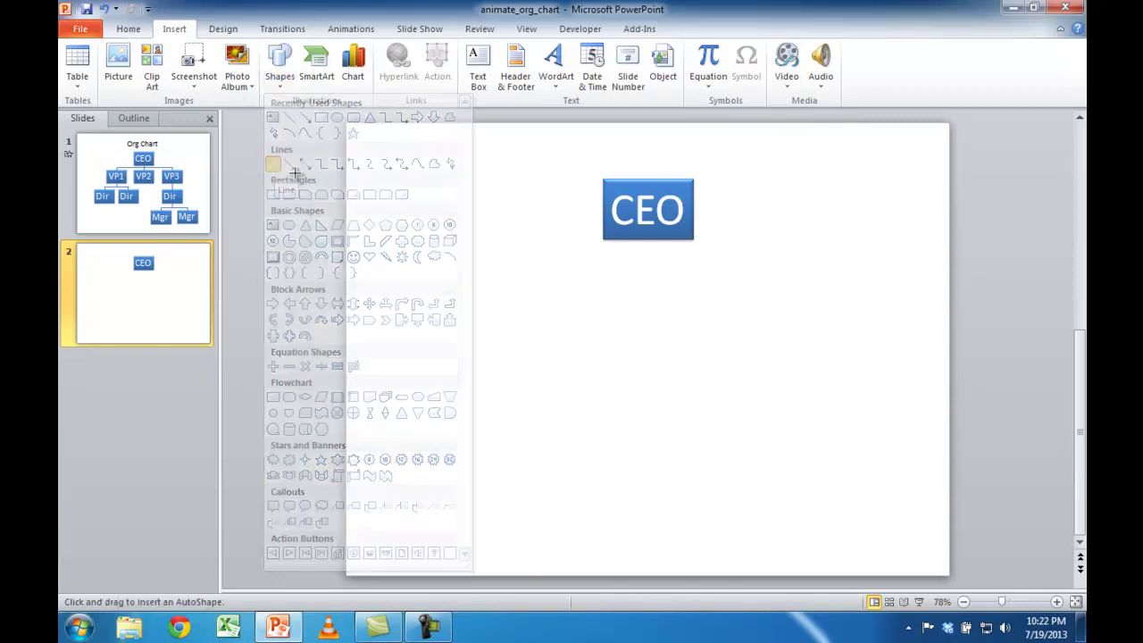
drag(496, 265, 823, 264)
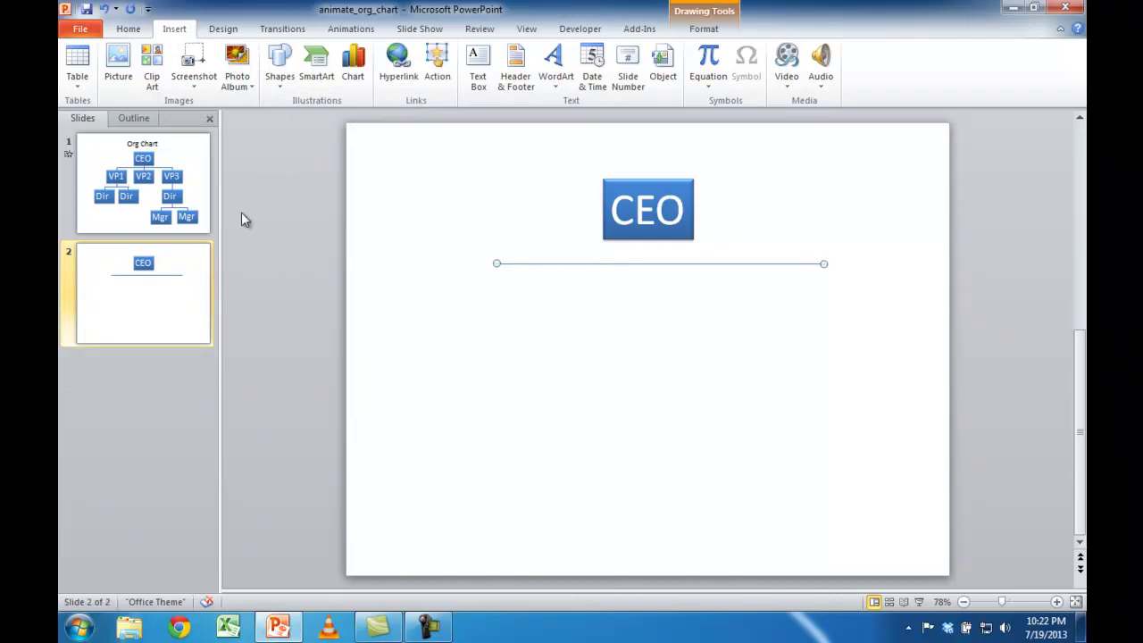
Step: Draw a short vertical line from the CEO box down to the horizontal line
click(130, 30)
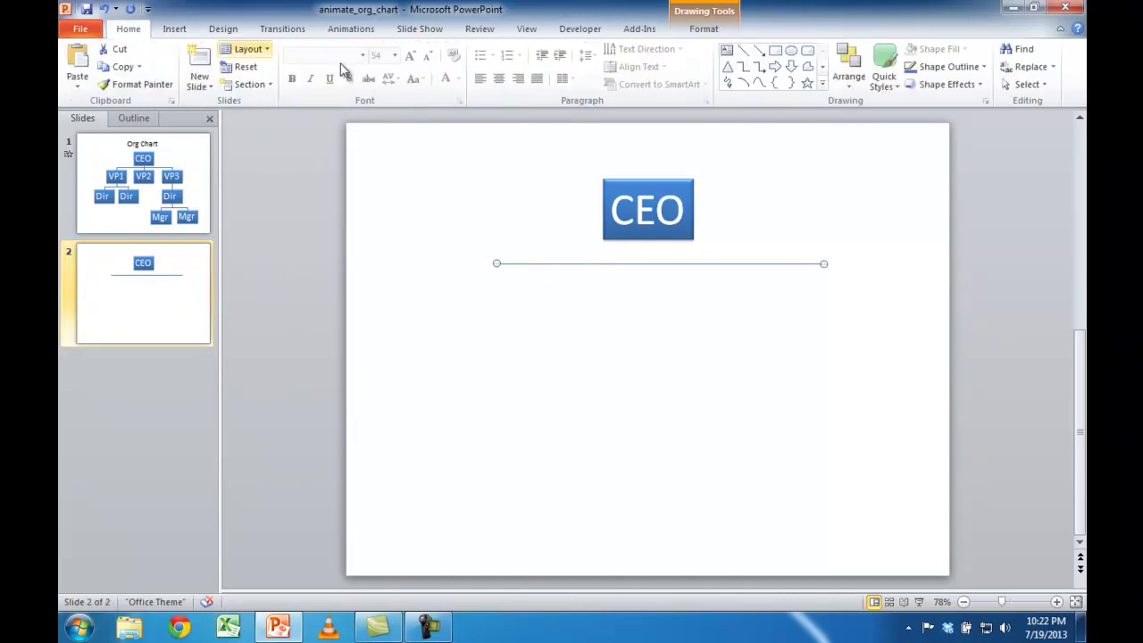
click(743, 52)
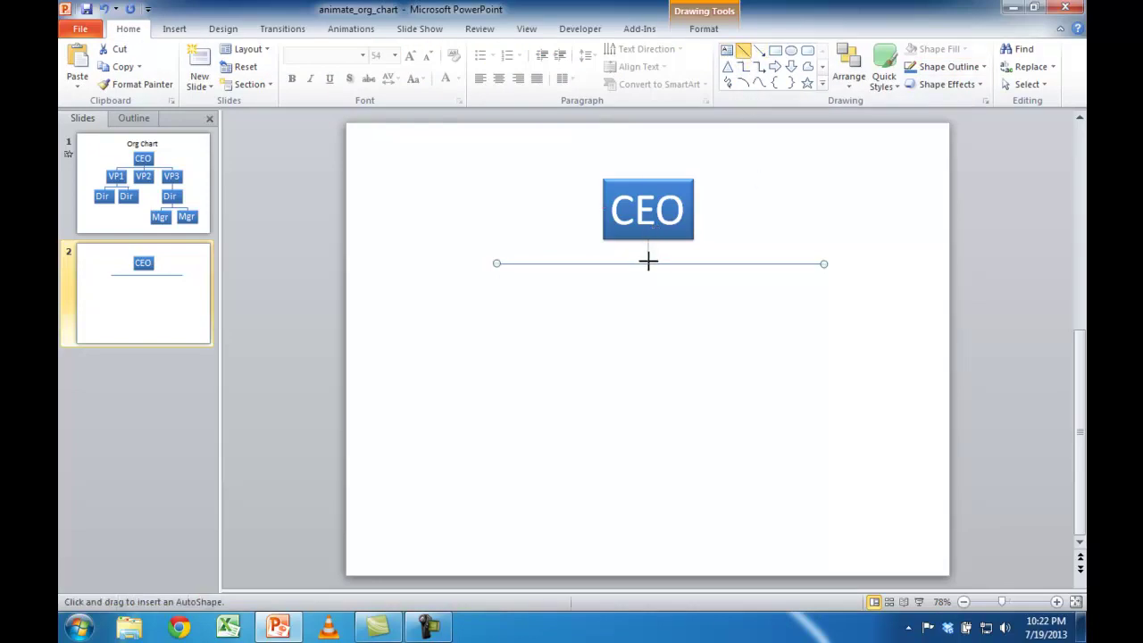
click(650, 289)
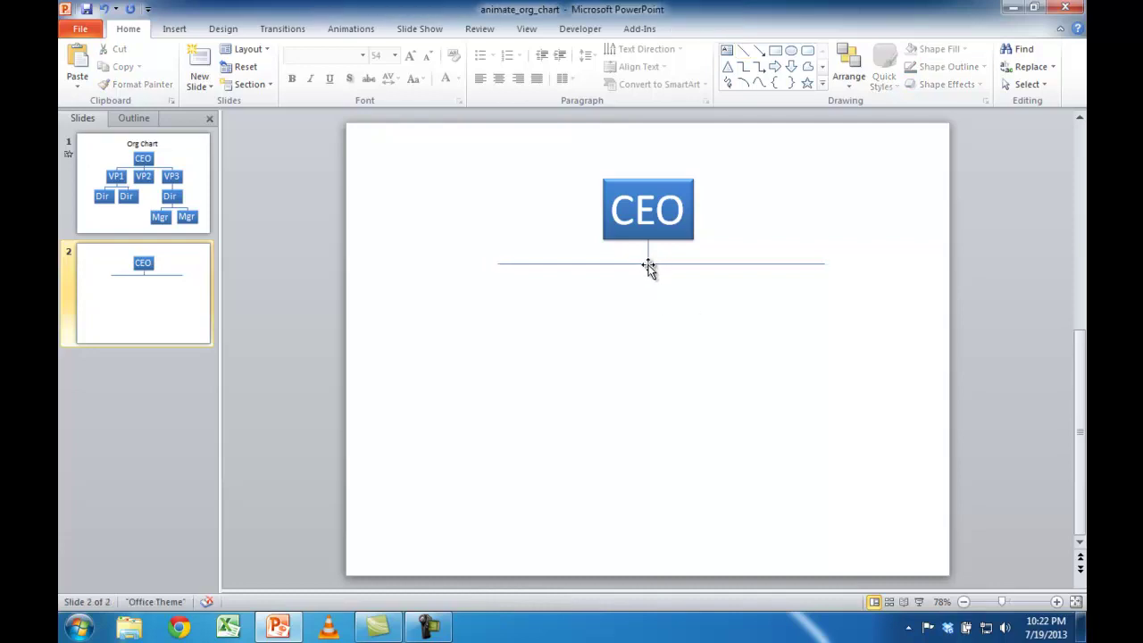
Step: Copy the CEO box, undo the mistaken picture paste, and reselect the whole box
click(681, 184)
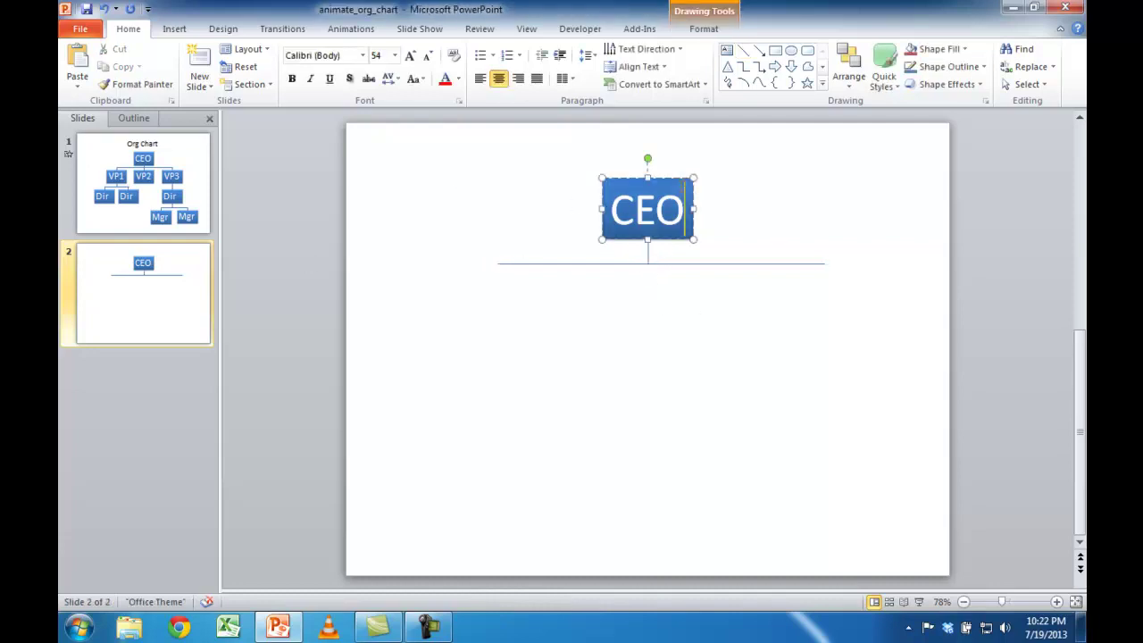
right_click(685, 180)
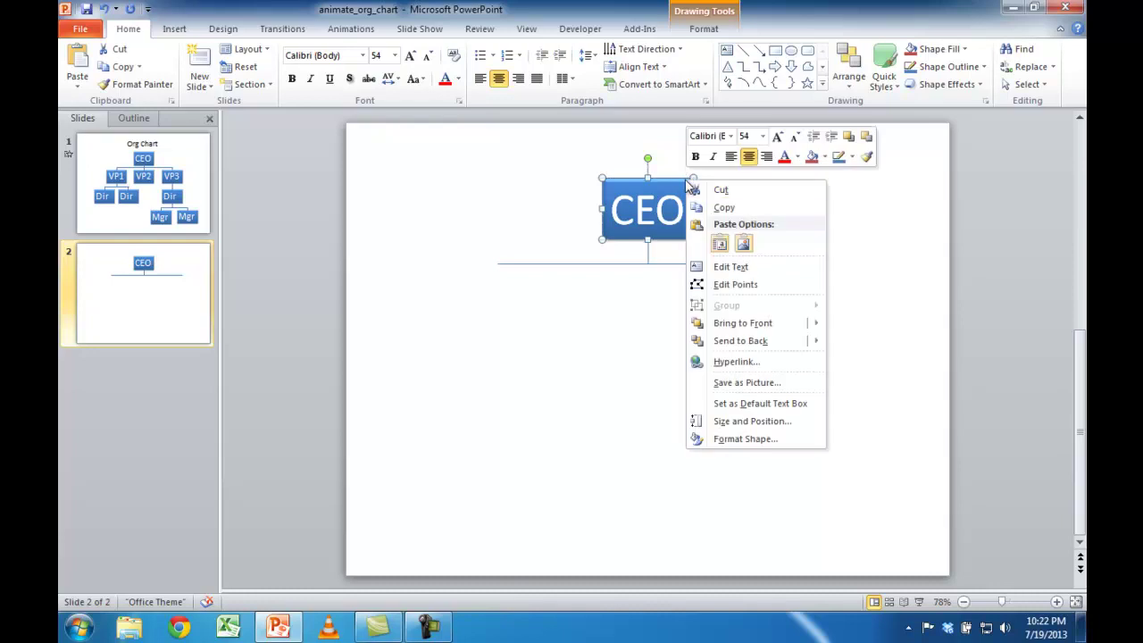
click(723, 205)
right_click(528, 330)
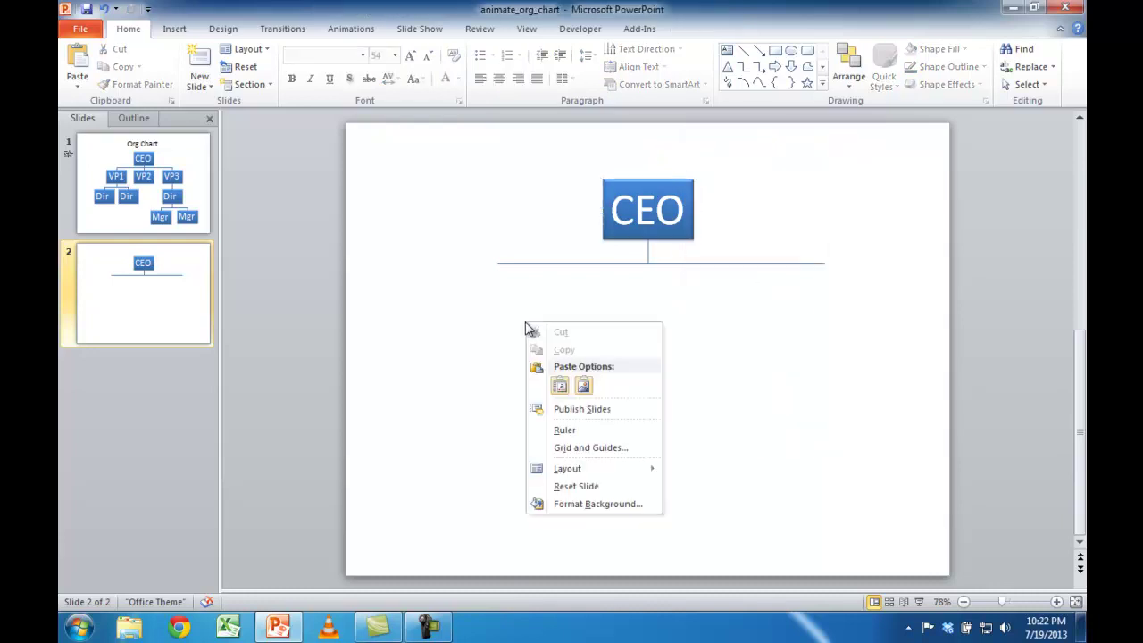
click(584, 385)
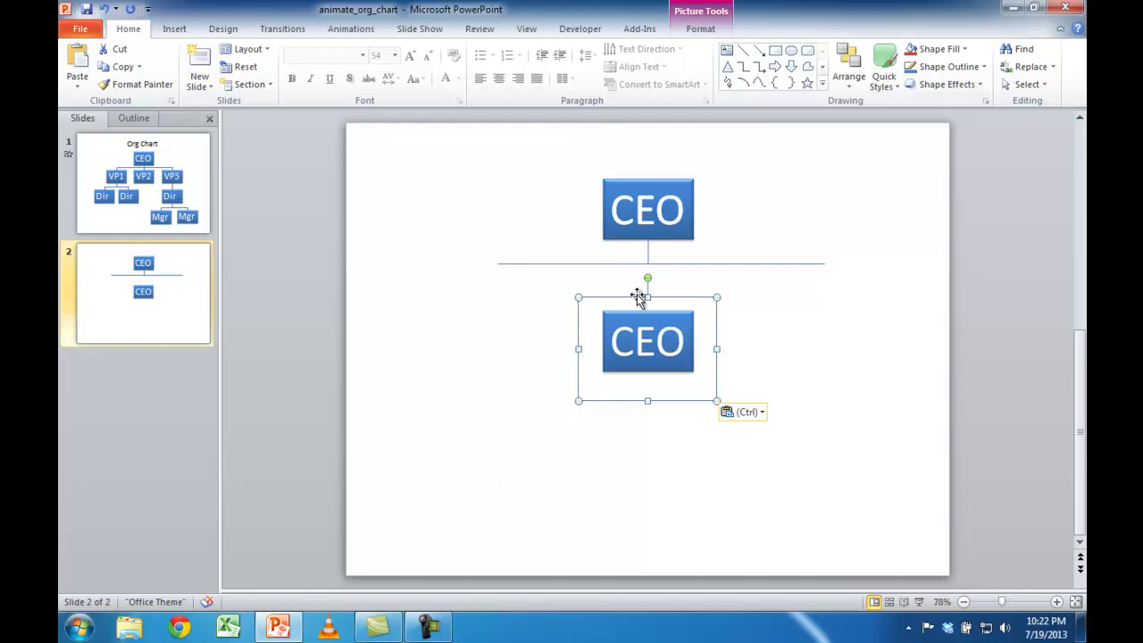
click(104, 9)
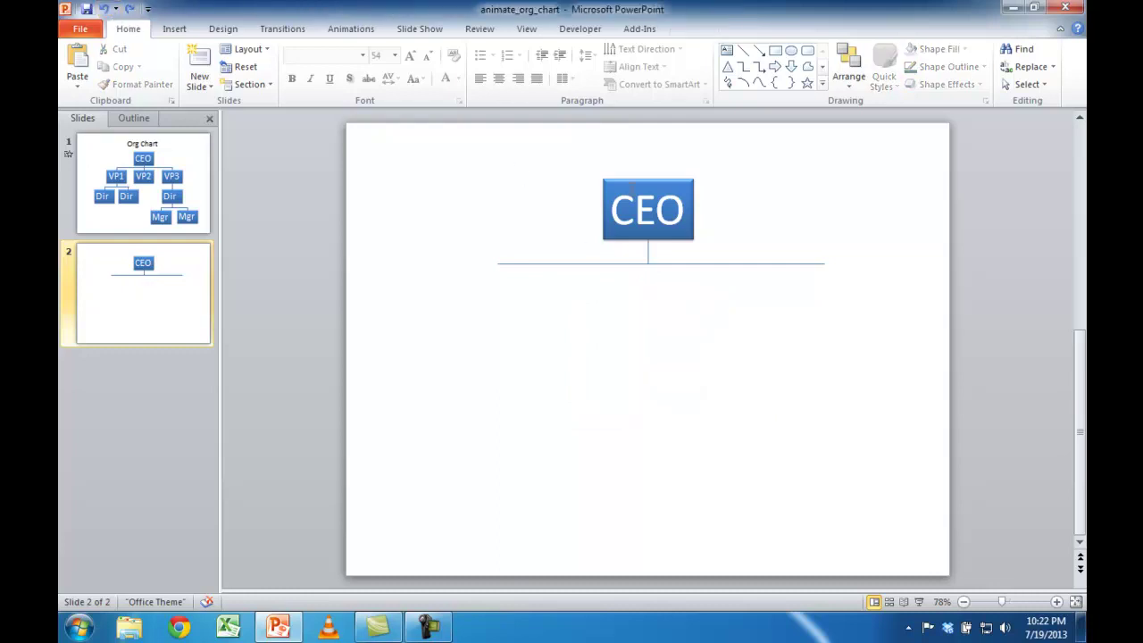
right_click(670, 192)
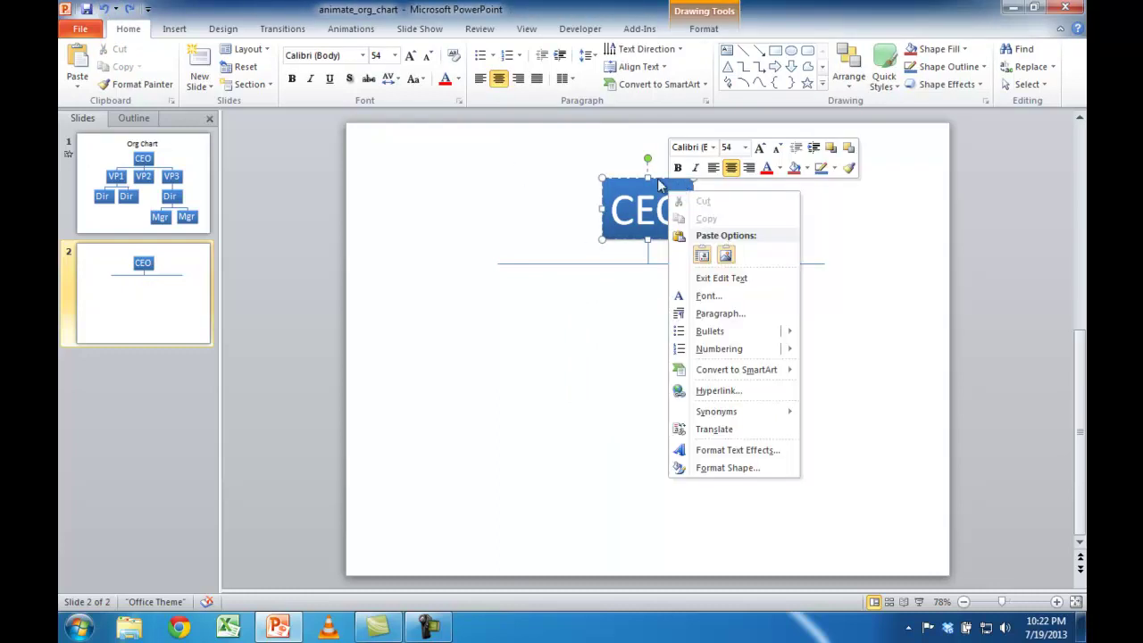
click(651, 186)
click(618, 179)
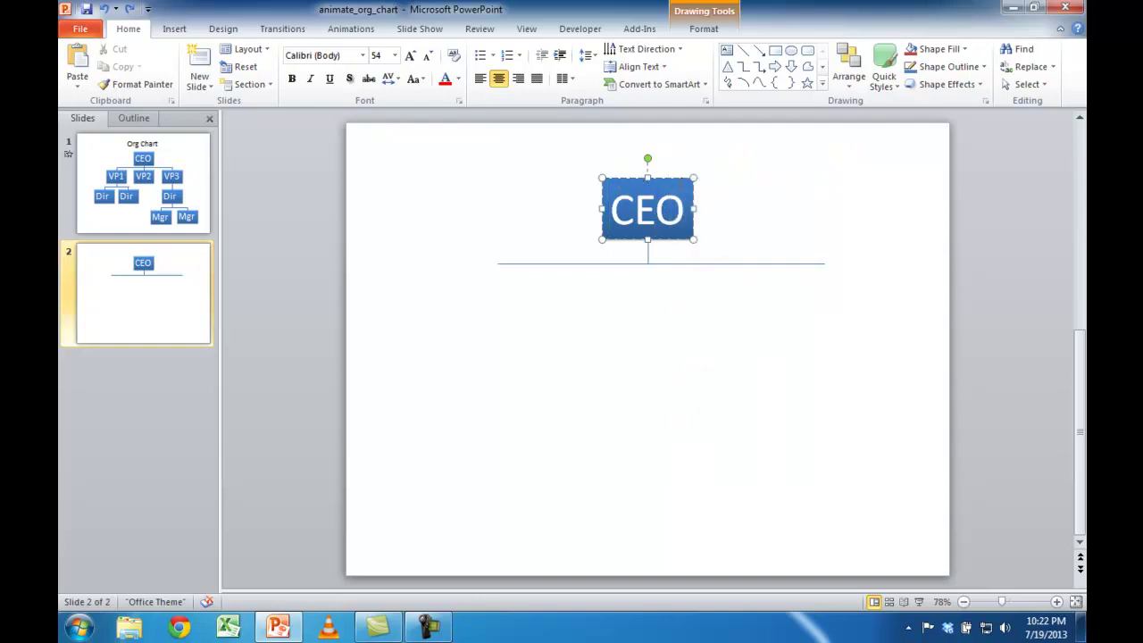
click(682, 178)
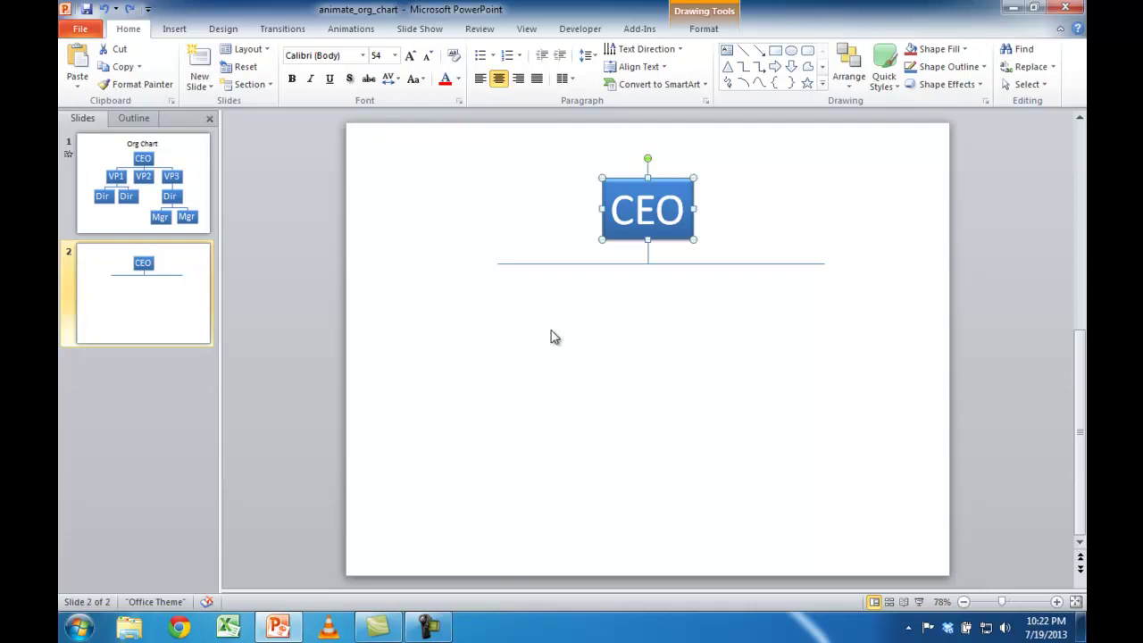
Step: Paste a CEO box copy below the line's left end and duplicate it to the right
key(ctrl+v)
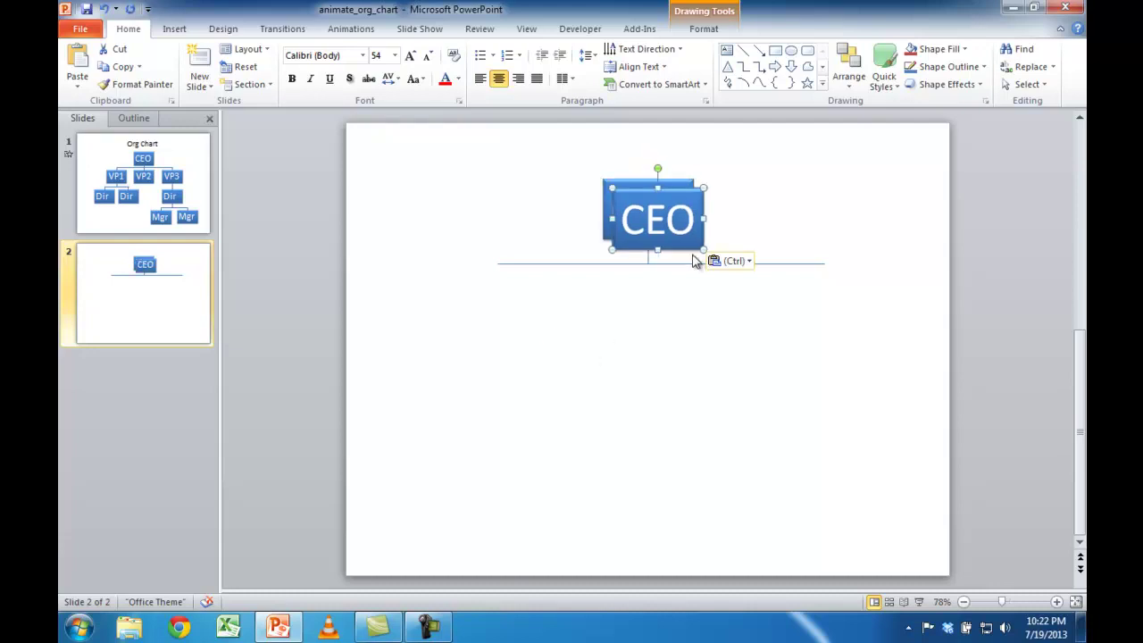
drag(684, 248, 541, 352)
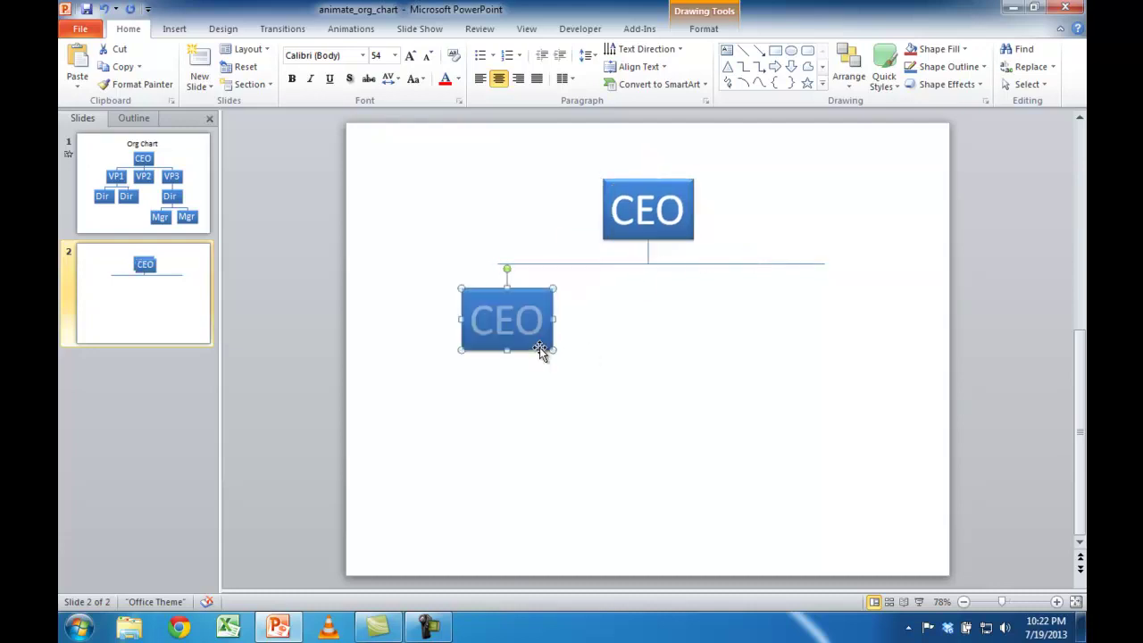
click(538, 293)
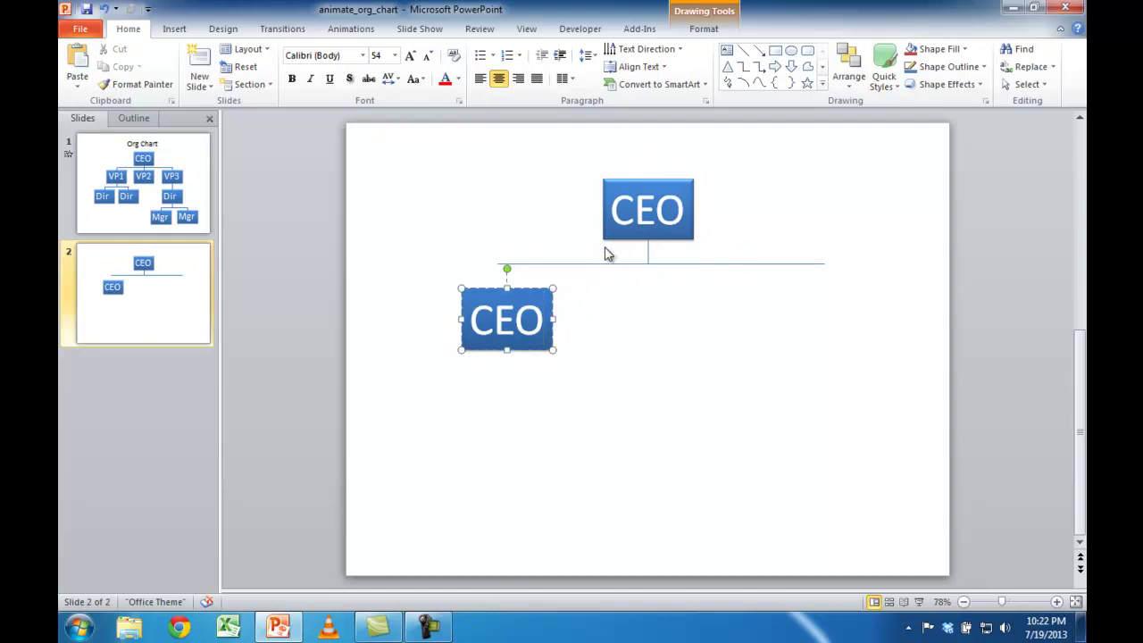
click(533, 290)
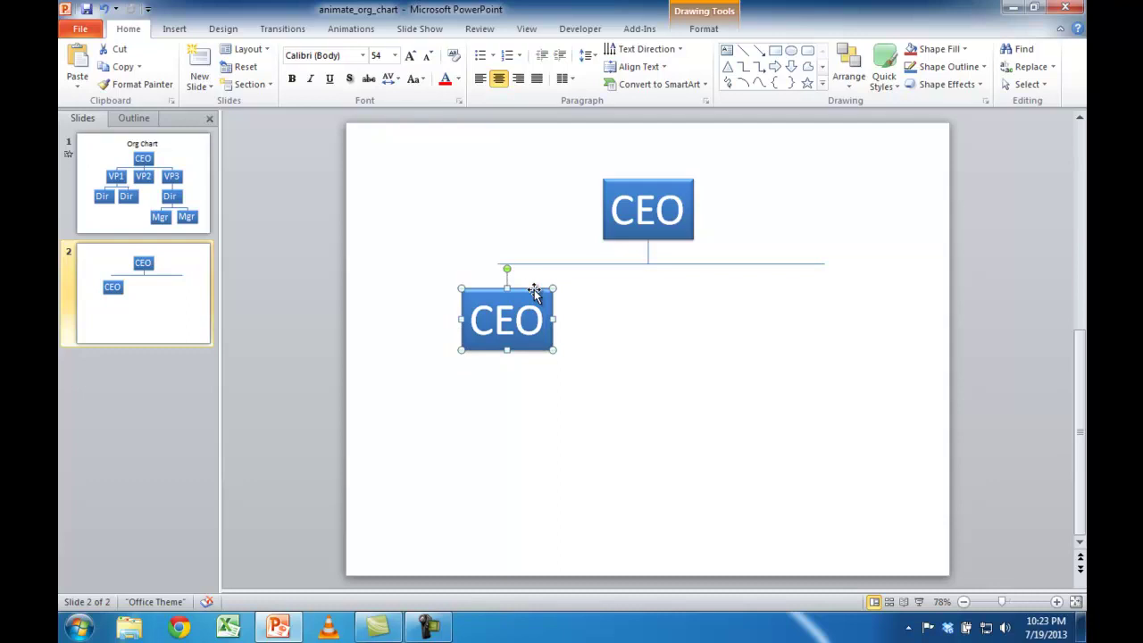
key(ctrl+d)
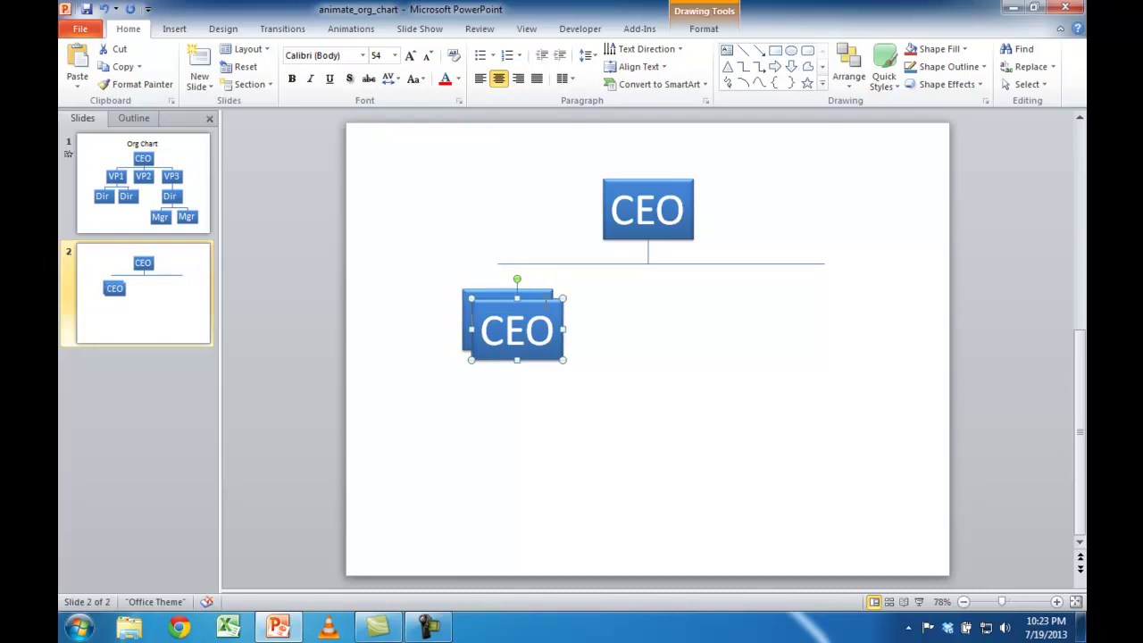
drag(546, 302, 745, 289)
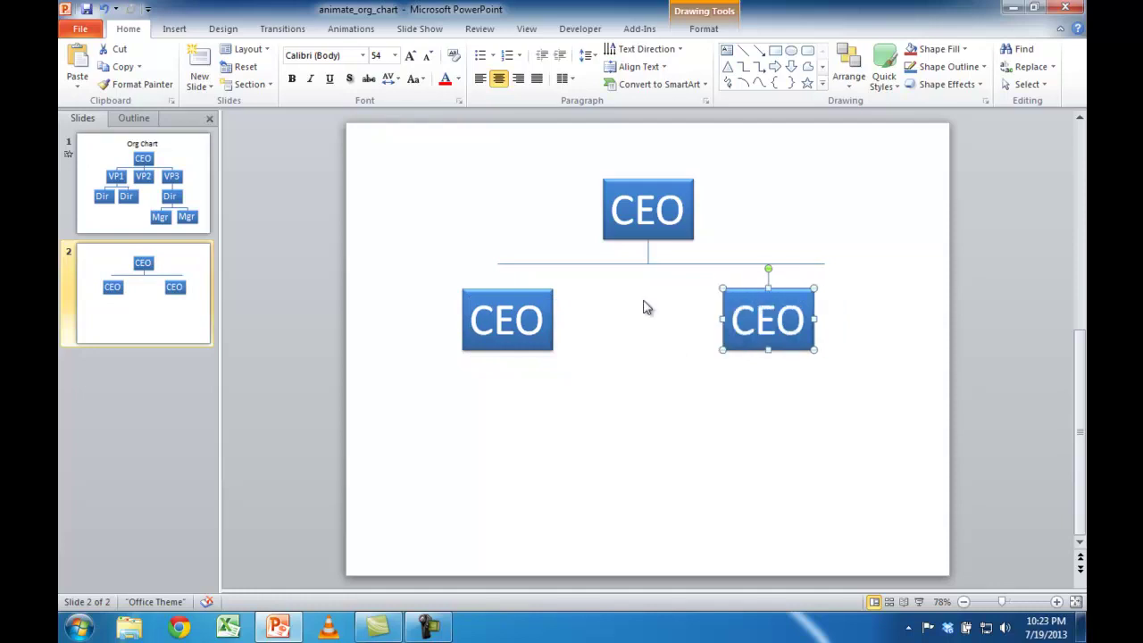
Step: Reposition the two copies so each sits under one end of the line
click(523, 291)
drag(524, 290, 619, 289)
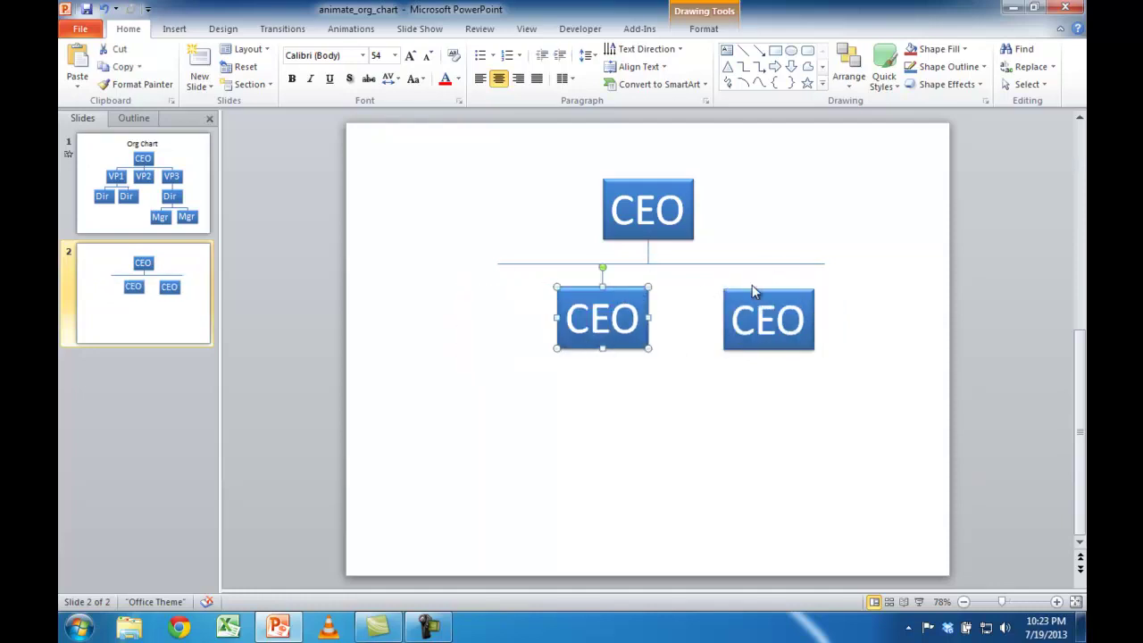
click(766, 293)
drag(783, 292, 837, 289)
drag(610, 291, 499, 290)
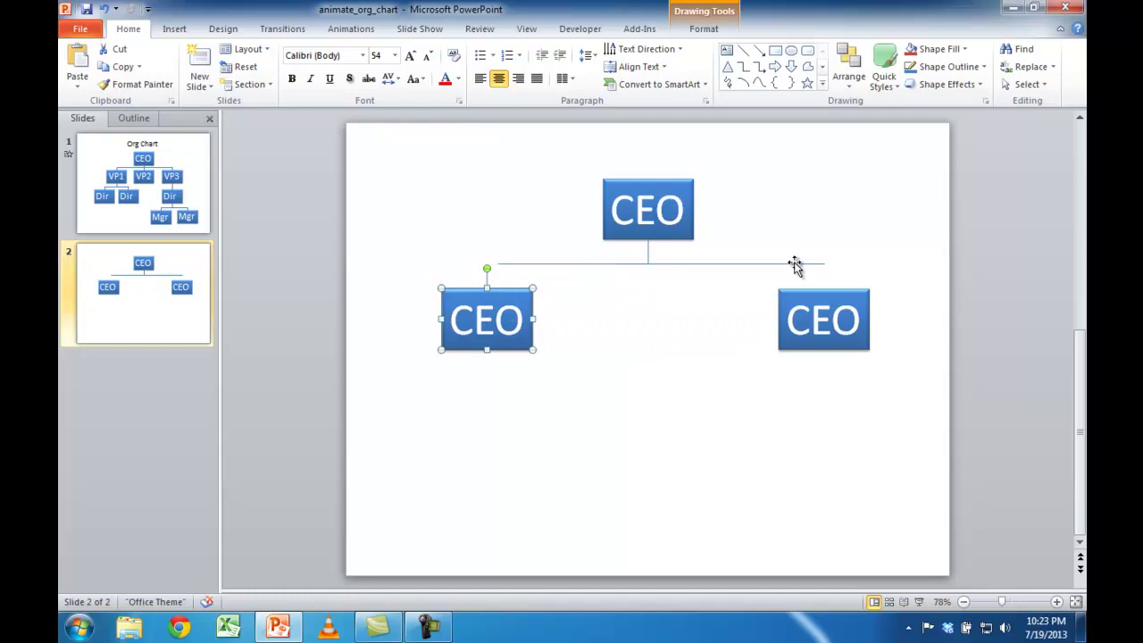
Step: Draw short vertical drop lines from the horizontal line to both lower boxes
click(744, 51)
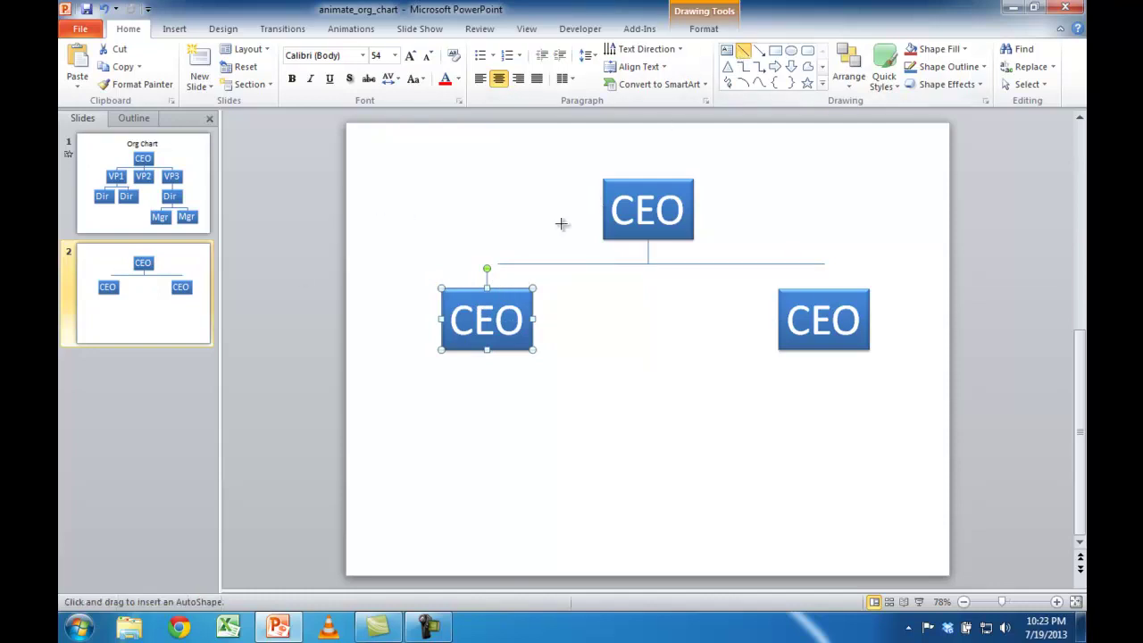
drag(497, 289, 497, 264)
click(744, 51)
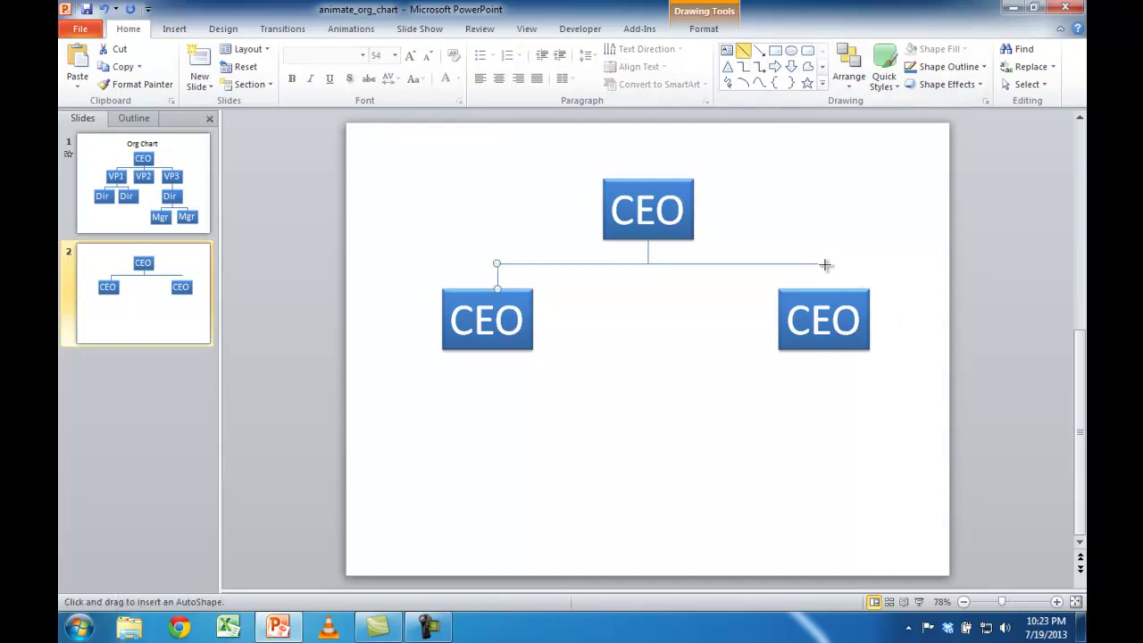
drag(824, 289, 823, 263)
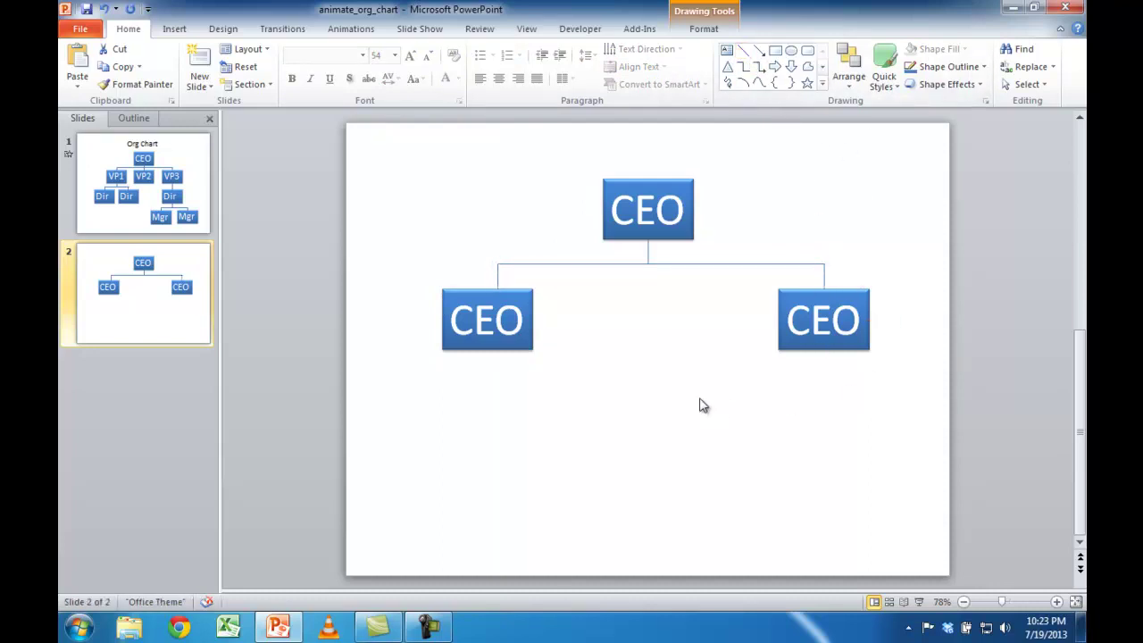
Step: Nudge the left box with arrow keys to align it under its drop line
click(493, 292)
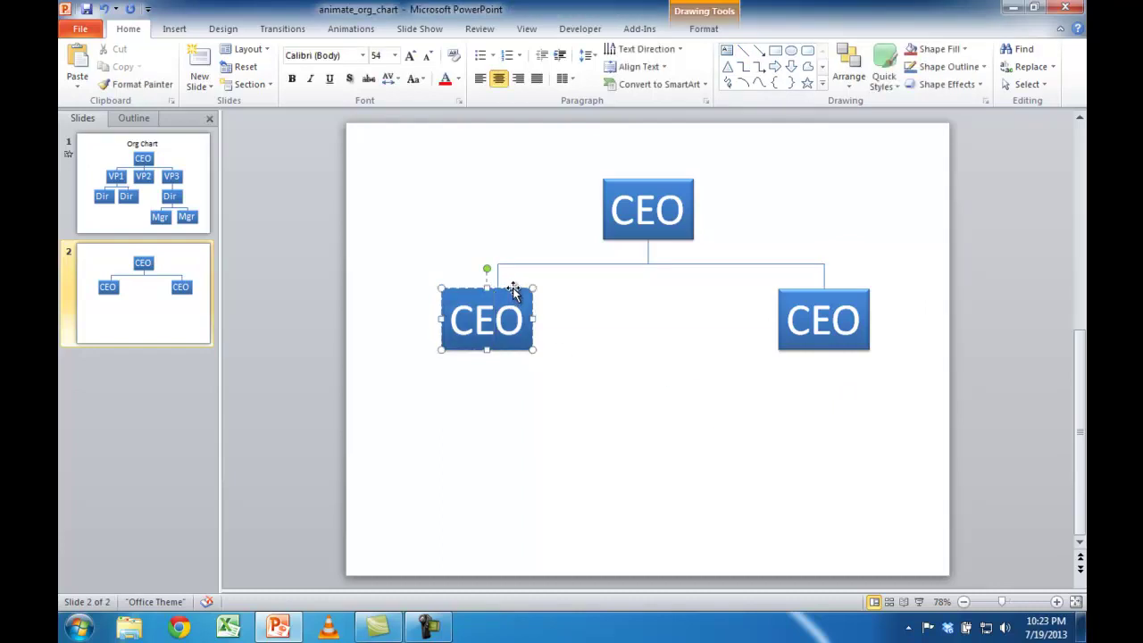
key(Right)
key(Right)
key(Right)
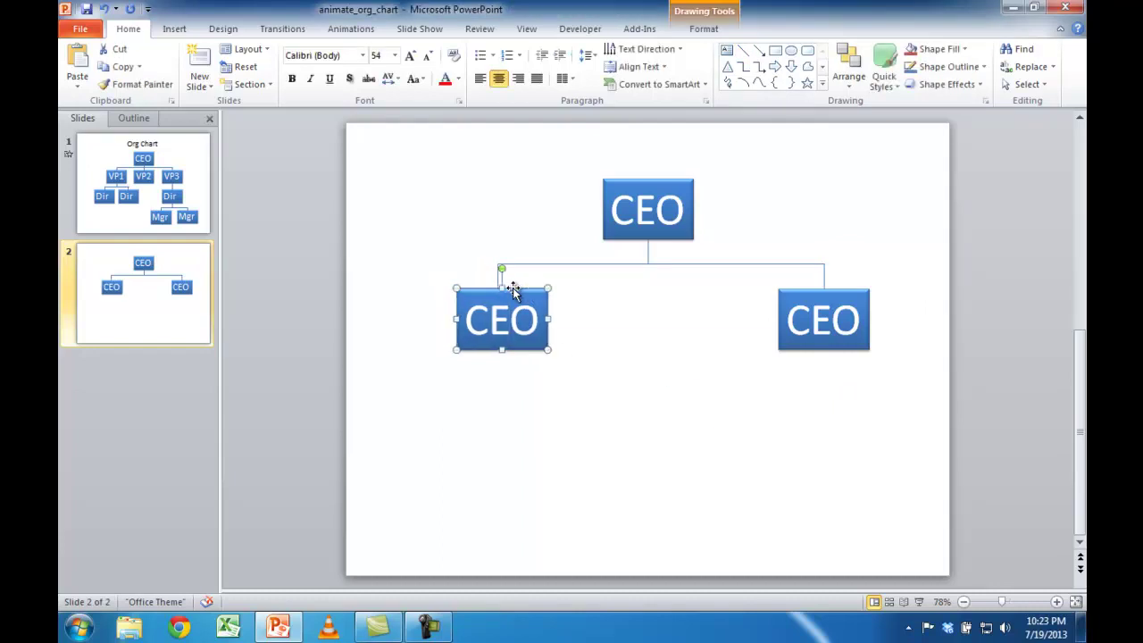
key(Left)
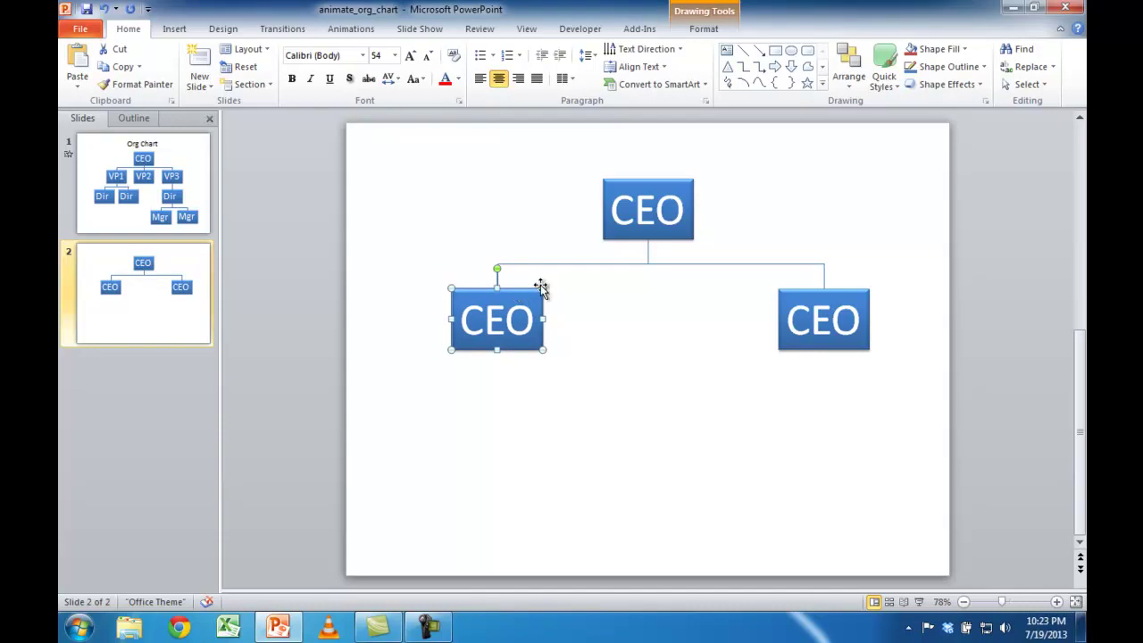
click(796, 292)
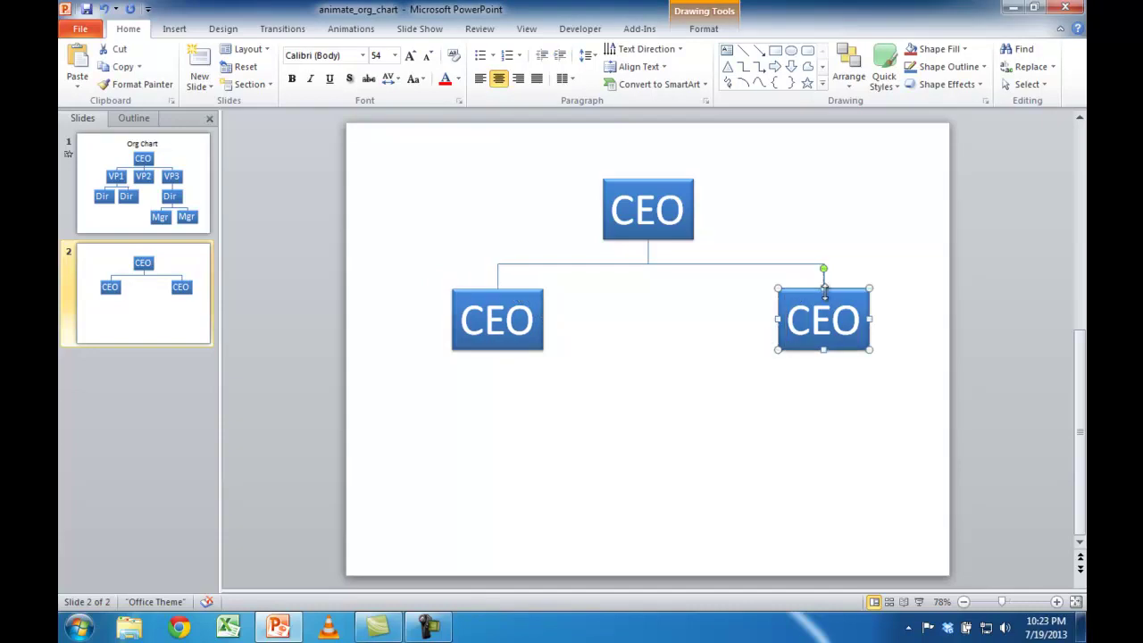
click(549, 460)
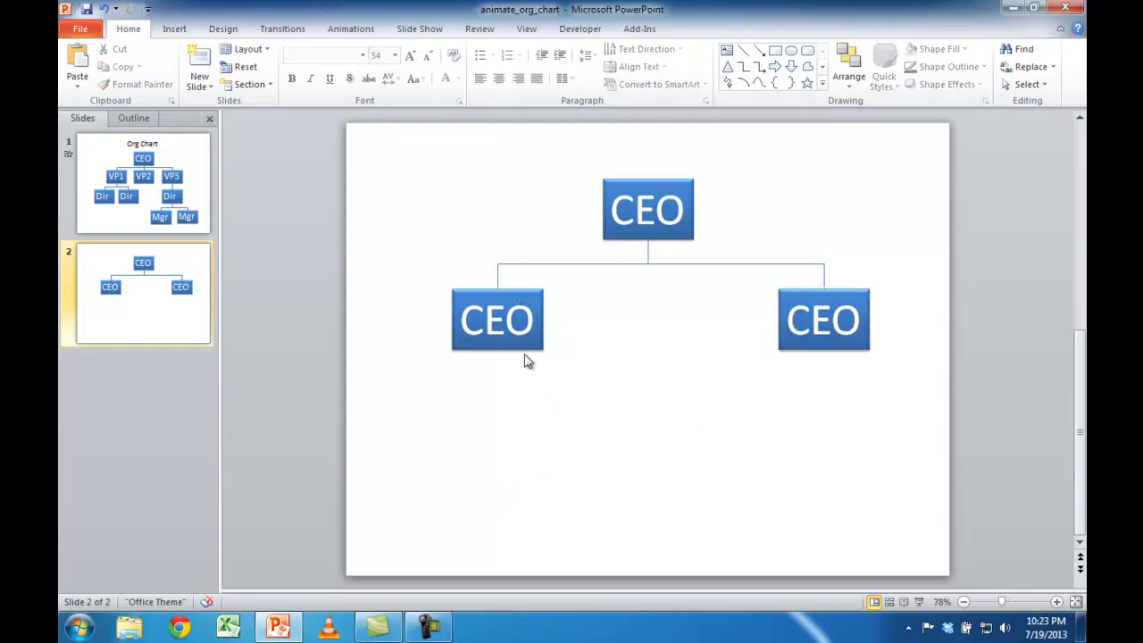
click(498, 330)
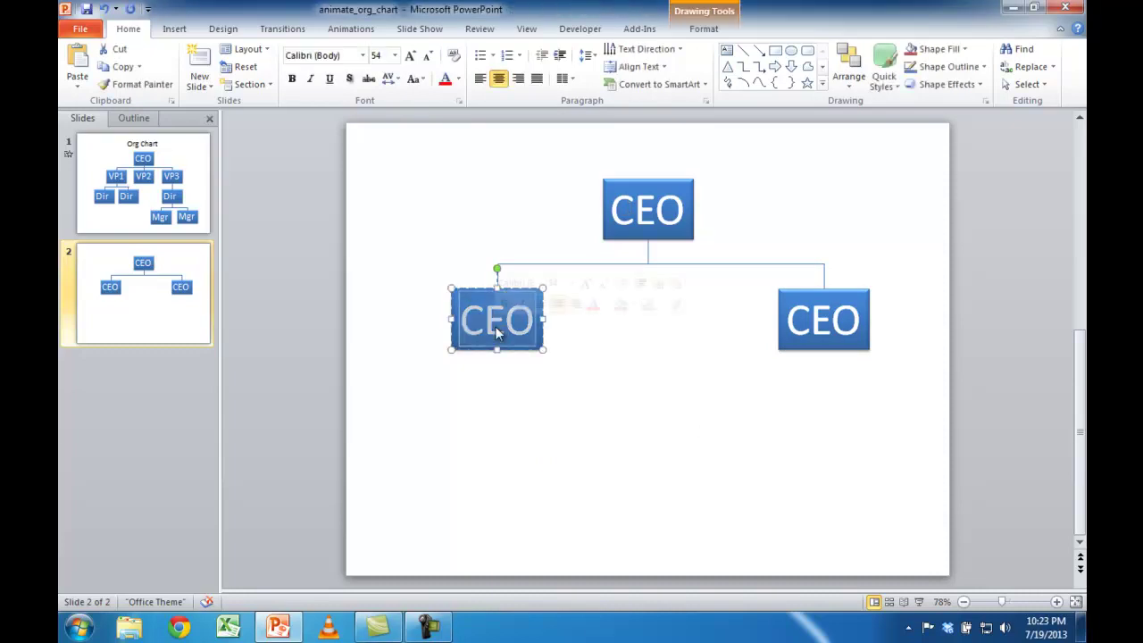
Step: Label the left lower box VP1 and the right lower box VP2
text(VP1)
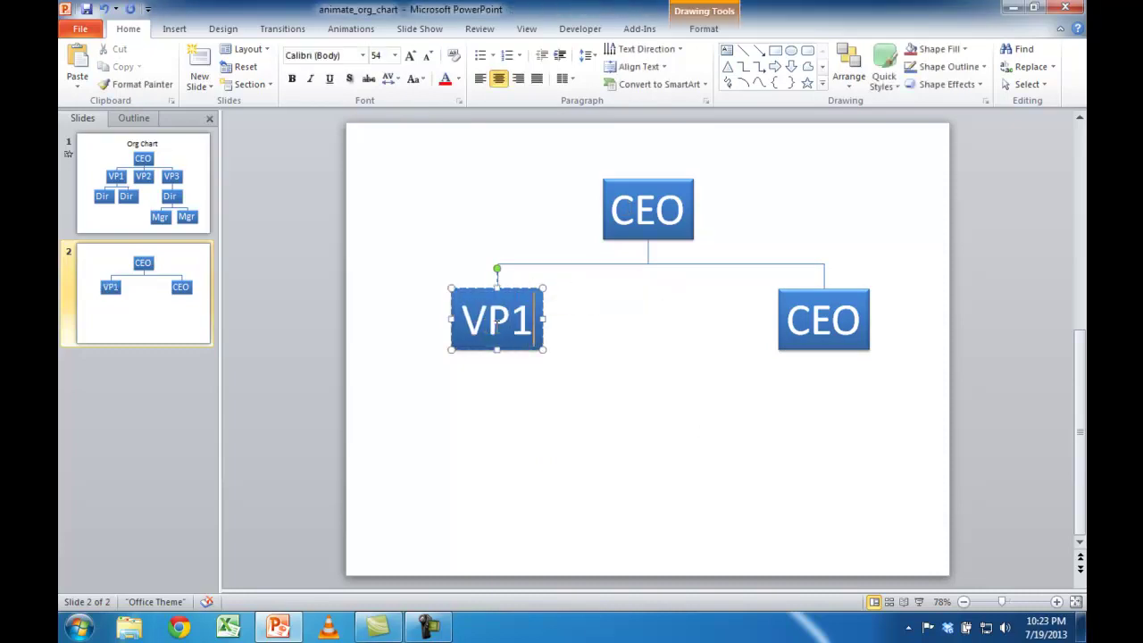
click(839, 324)
text(VP2)
click(748, 382)
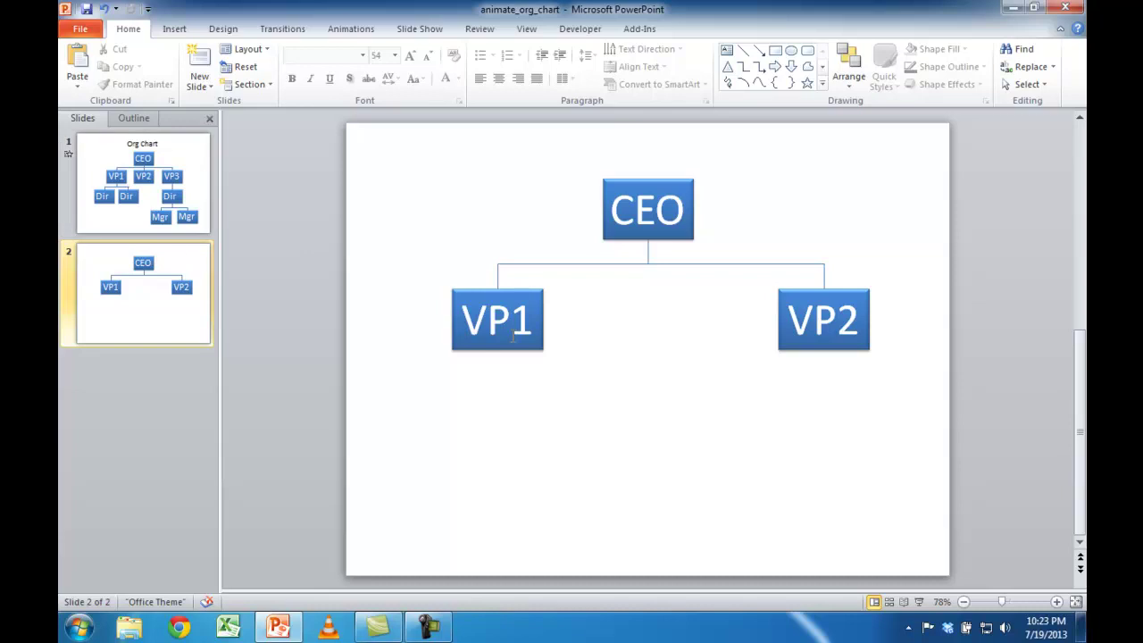
Step: Duplicate VP1 twice and place the copies lower-left and lower-right beneath it
click(540, 296)
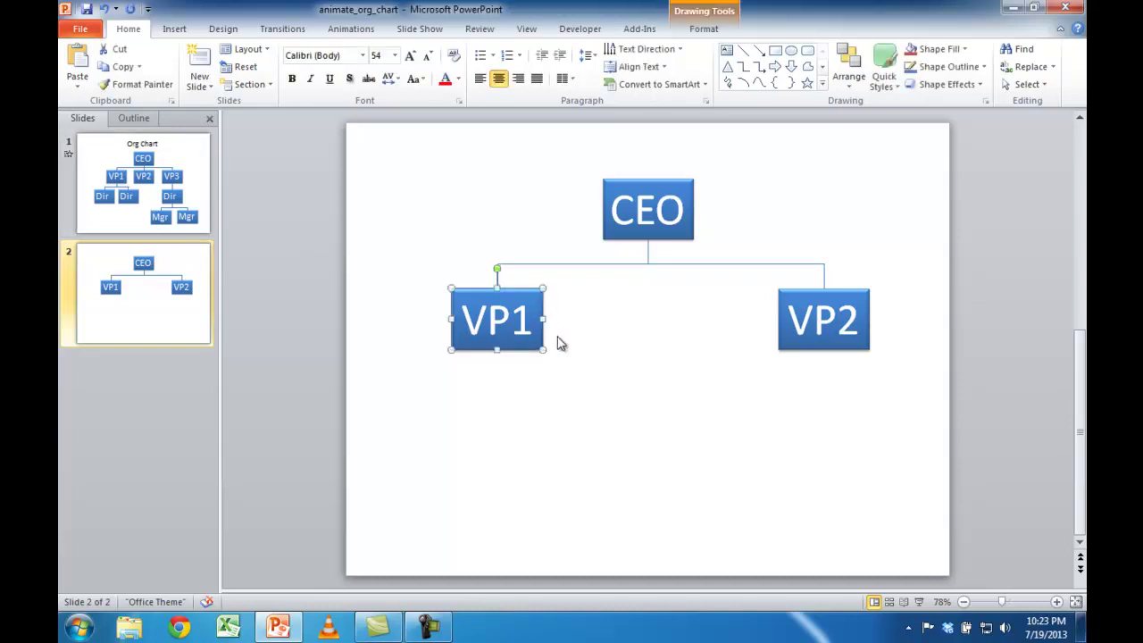
key(ctrl+d)
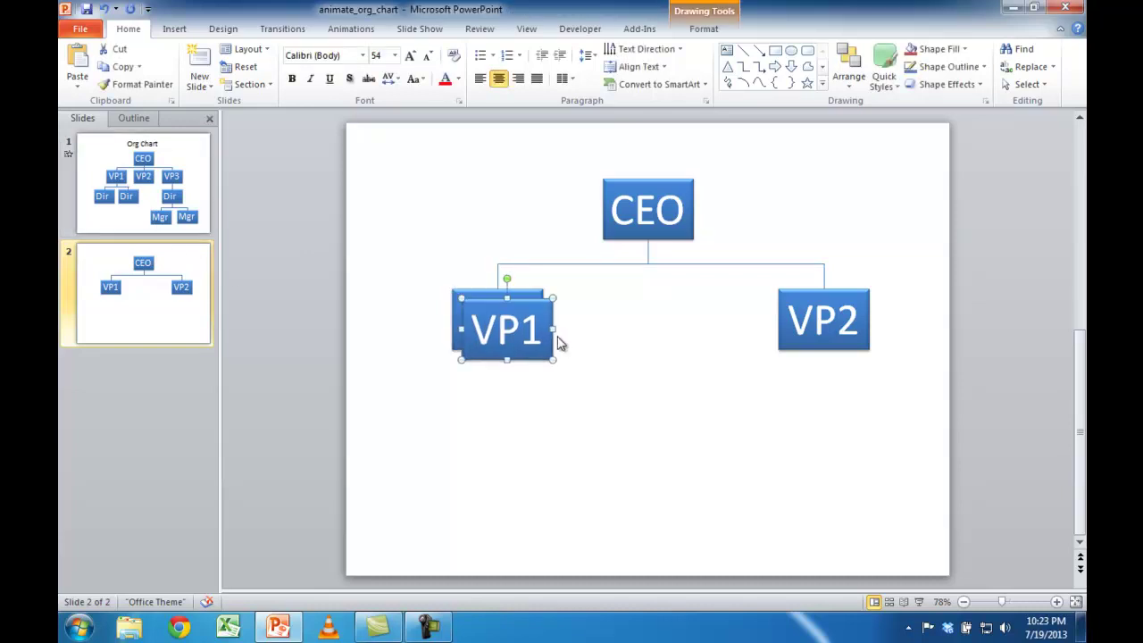
key(ctrl+d)
drag(558, 336, 466, 416)
click(547, 323)
drag(546, 324, 595, 416)
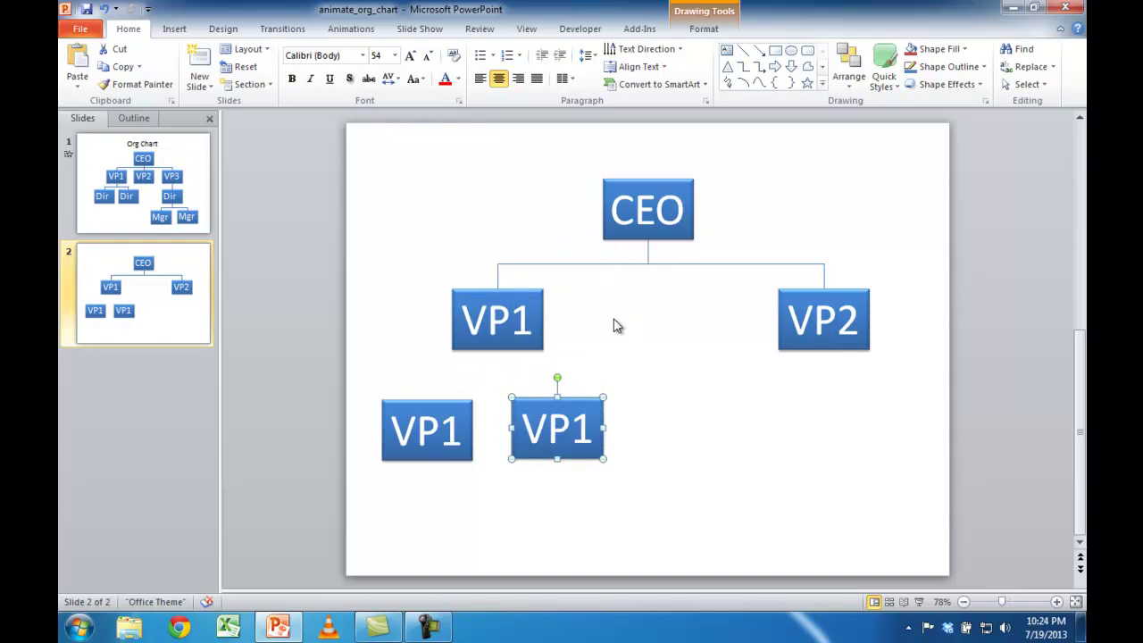
Step: Draw a short vertical line down from the VP1 box
click(745, 52)
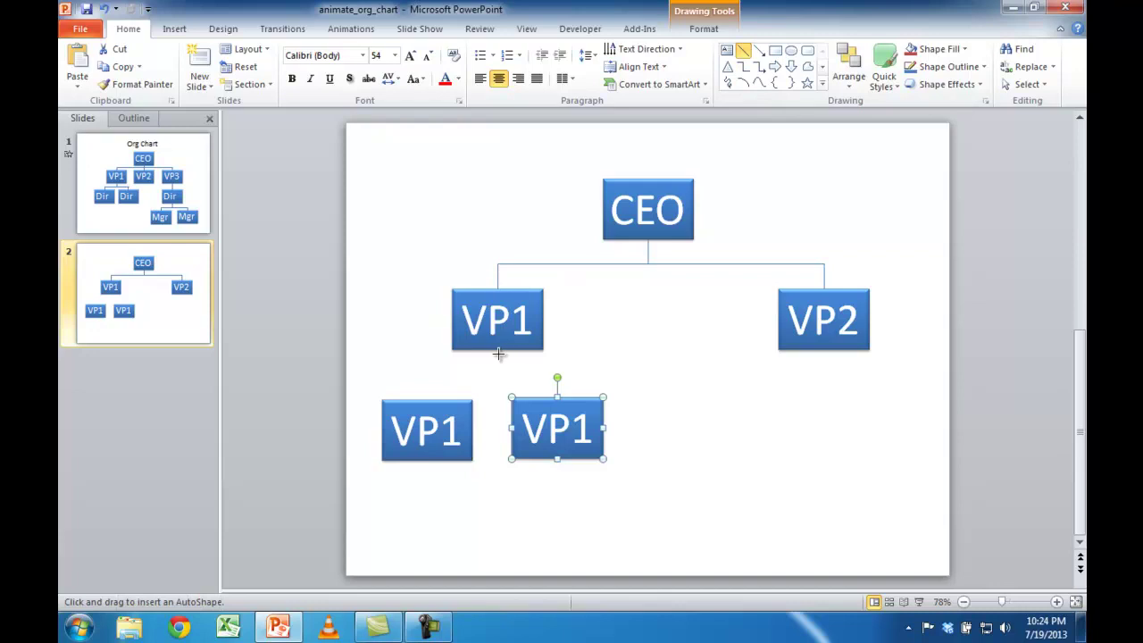
mouse_move(501, 345)
drag(497, 373, 496, 352)
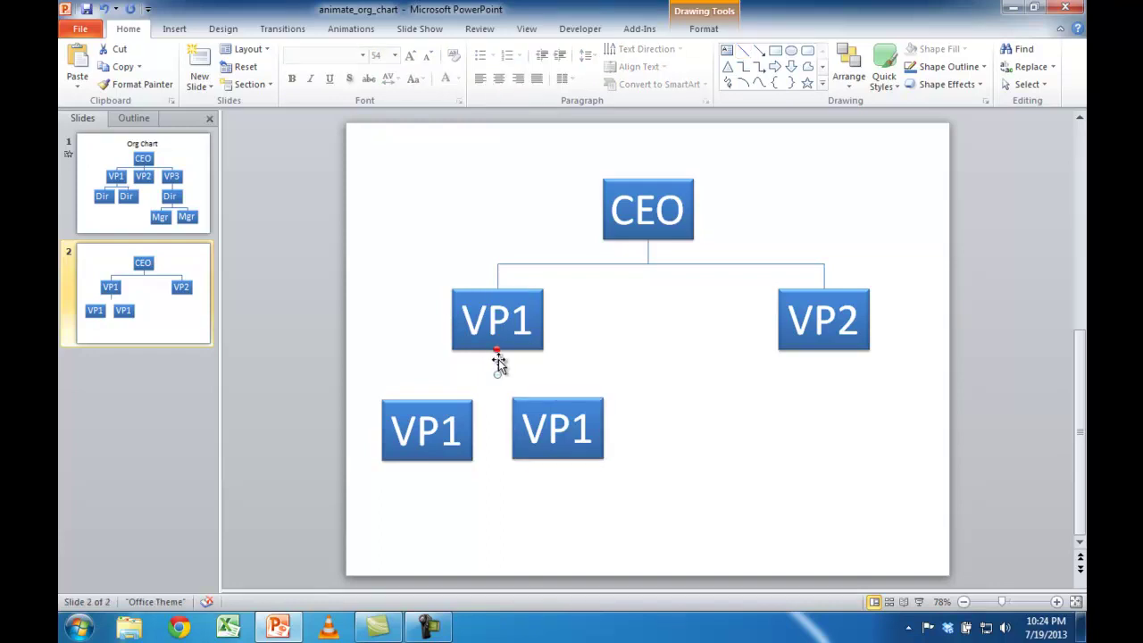
Step: Draw a horizontal branch line under VP1 with drop lines to both copies
click(541, 377)
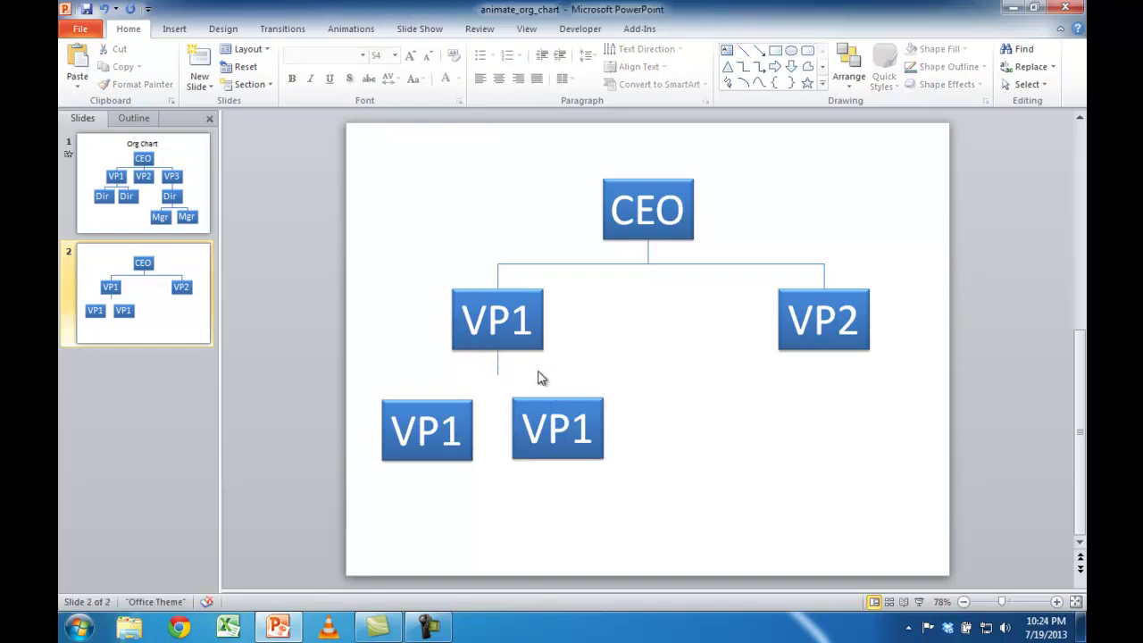
click(744, 52)
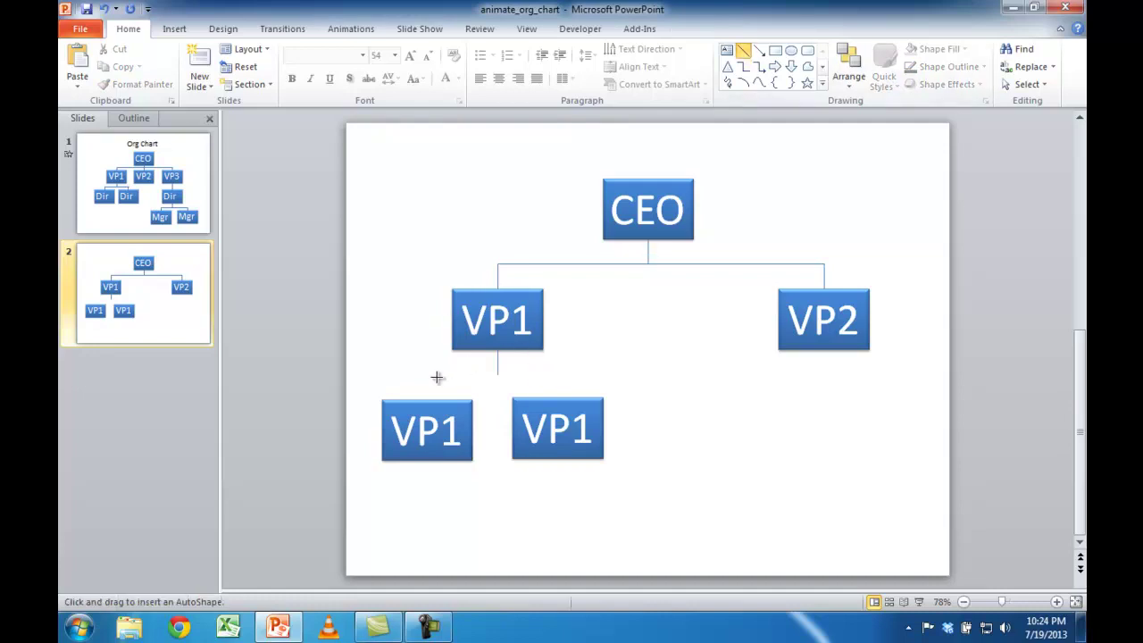
mouse_move(439, 375)
mouse_down()
mouse_move(568, 370)
mouse_move(557, 373)
mouse_up()
click(744, 51)
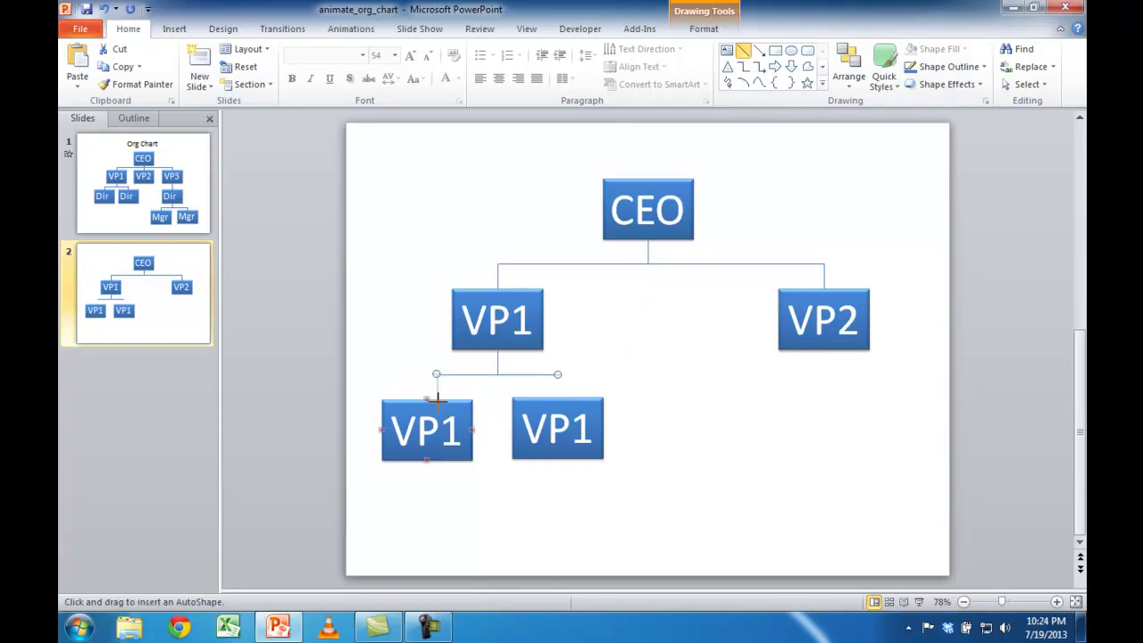
drag(437, 398, 436, 374)
click(745, 51)
drag(559, 394, 557, 397)
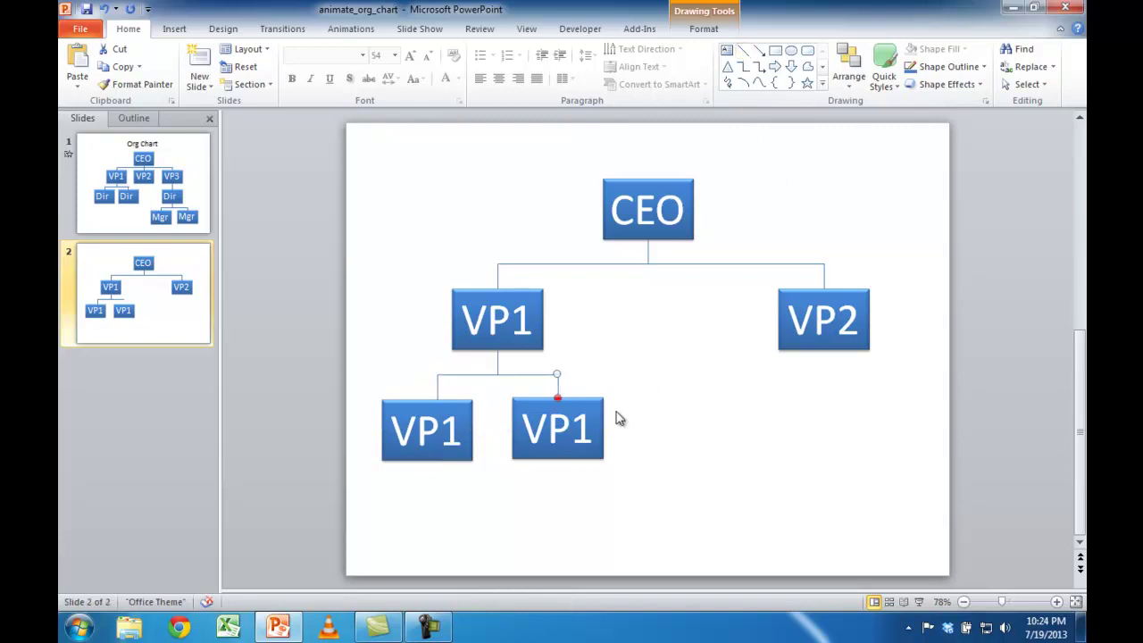
Step: Nudge the lower-left box right to line it up with its connector
click(420, 402)
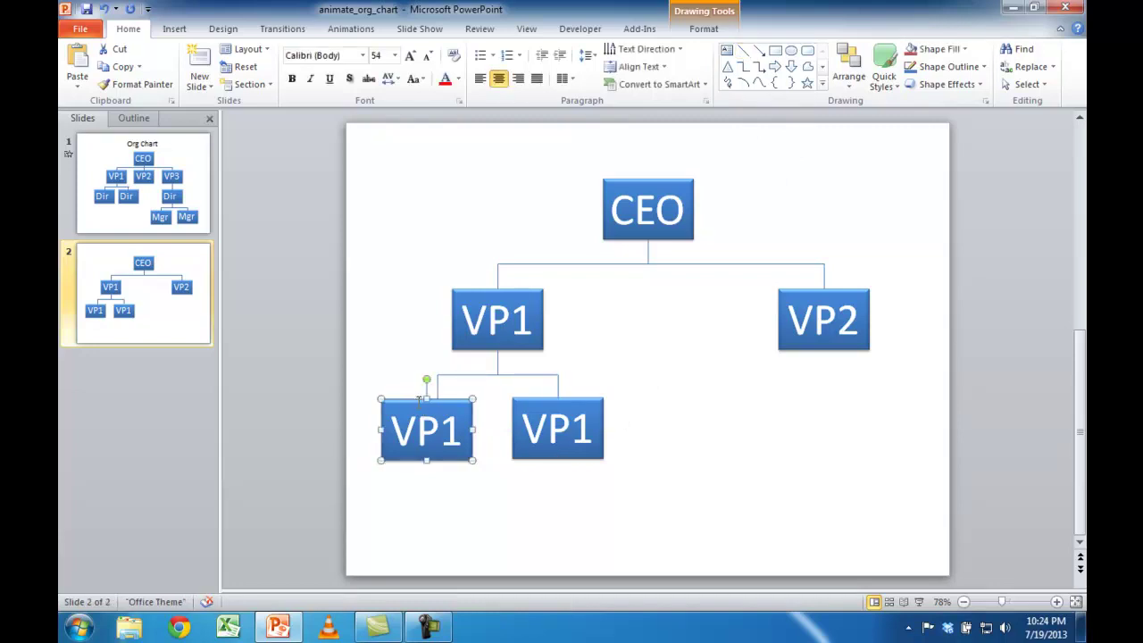
key(Right)
key(Right)
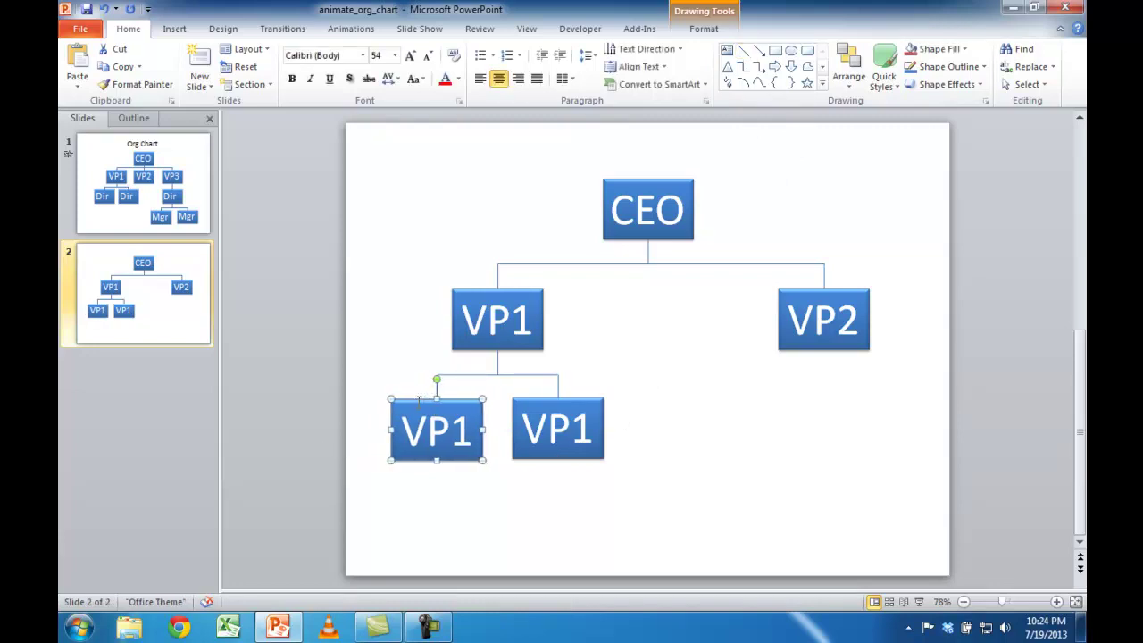
click(600, 404)
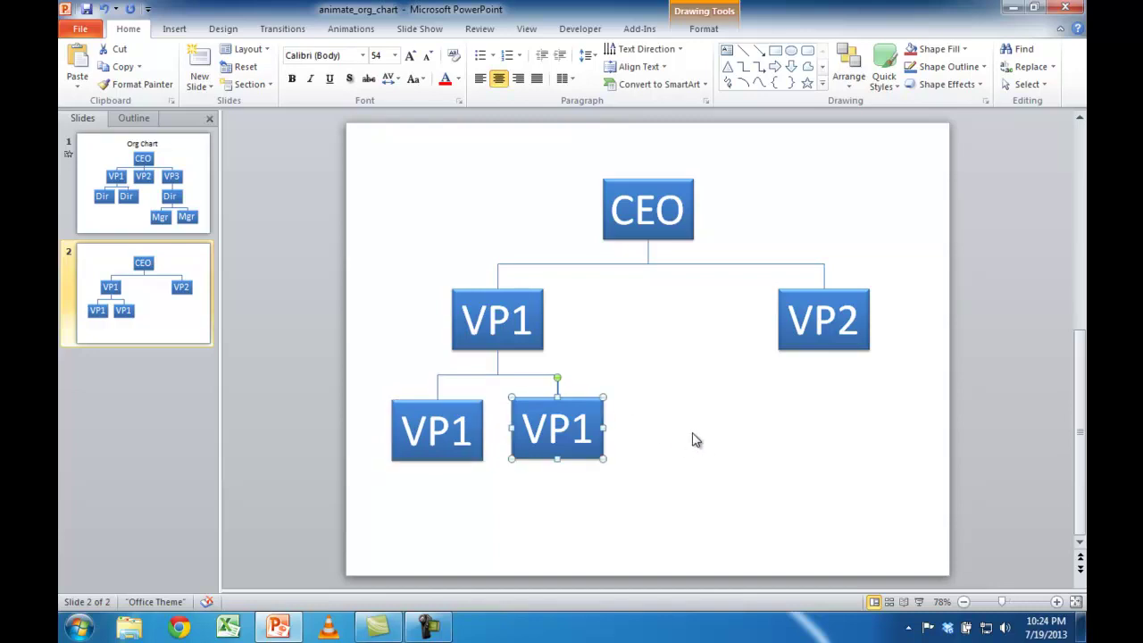
click(702, 478)
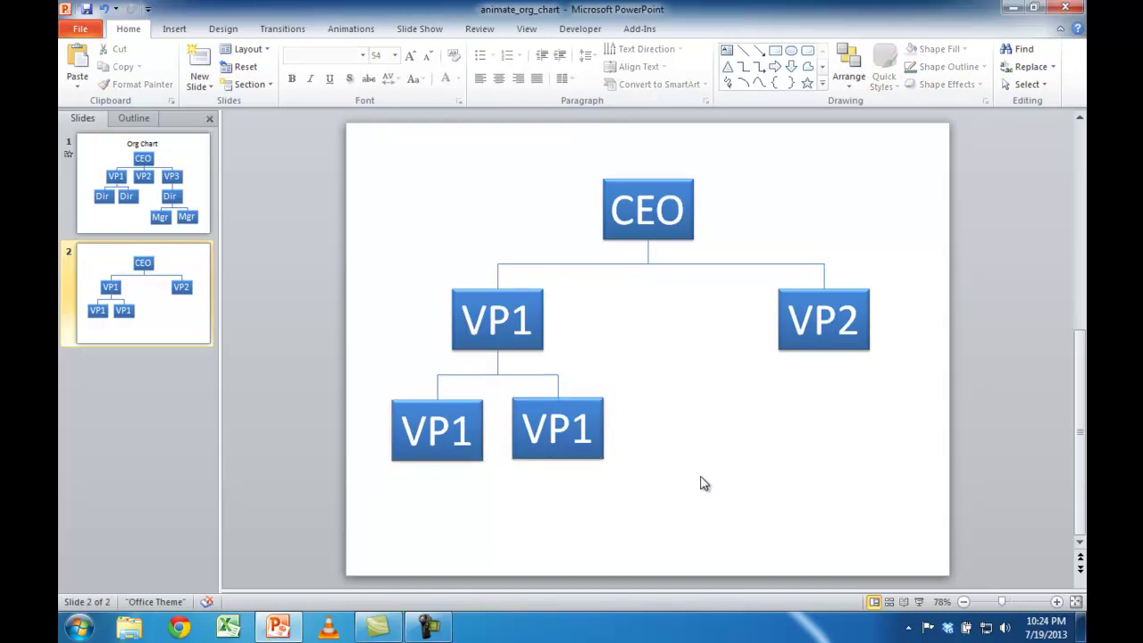
click(527, 458)
key(Escape)
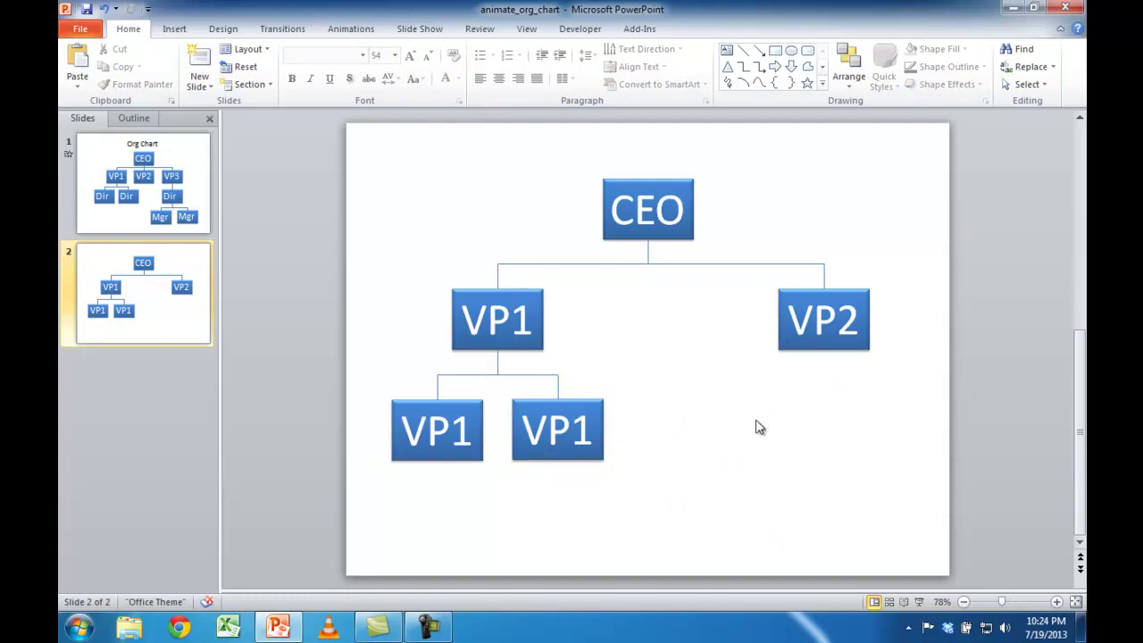
Step: Rename the two boxes under VP1 to Dir1 and Dir2
double_click(429, 436)
text(Dir)
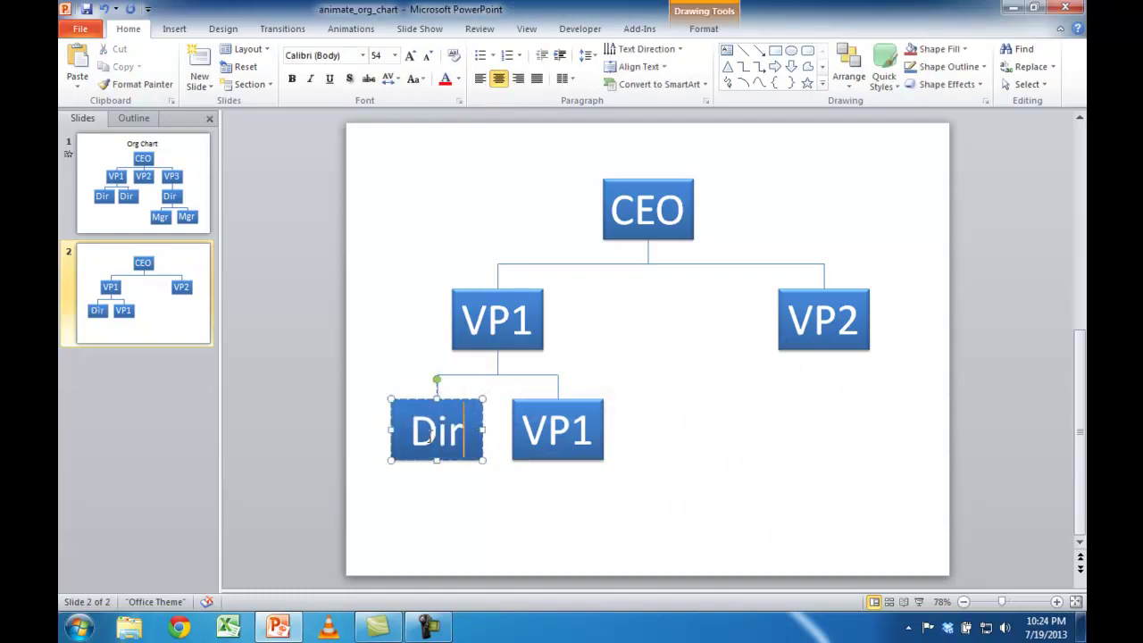
text(1)
double_click(548, 434)
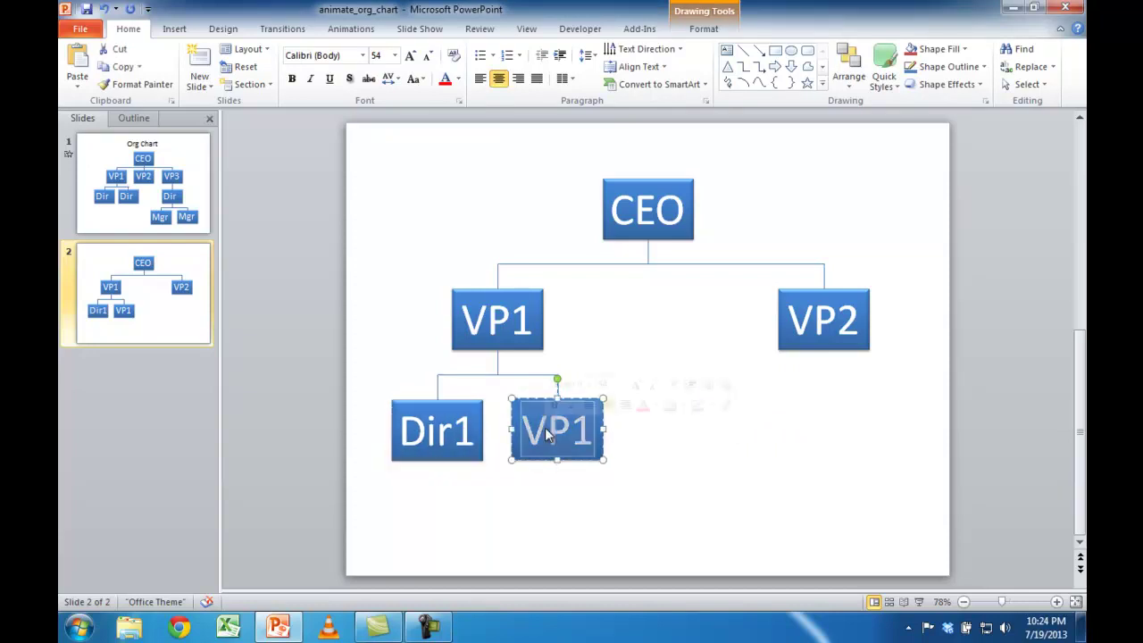
text(Dir2)
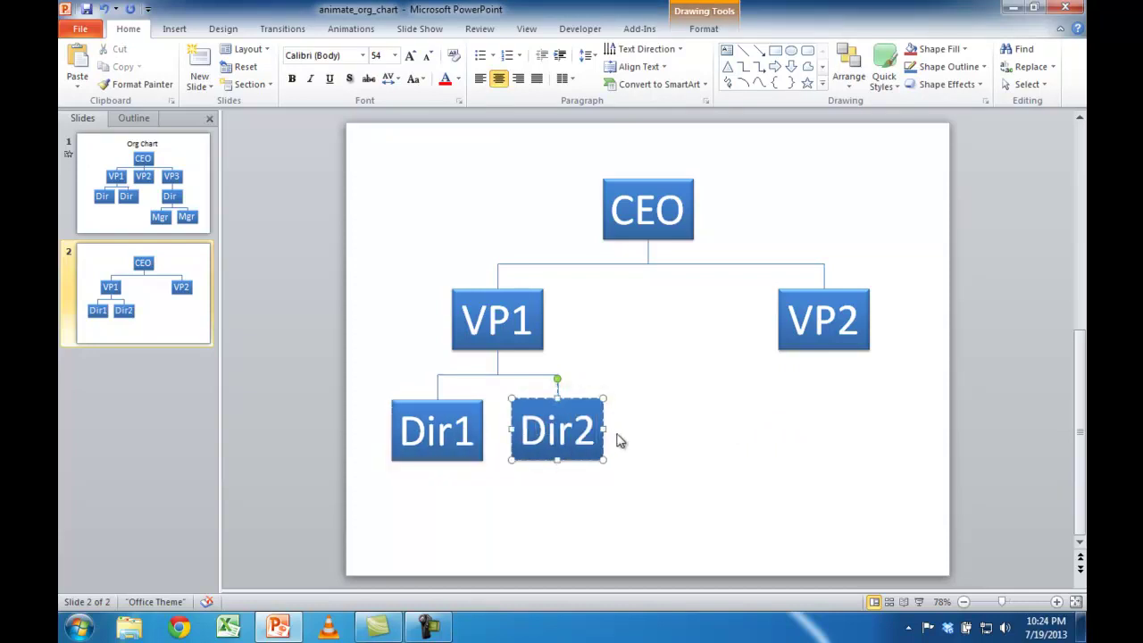
click(748, 444)
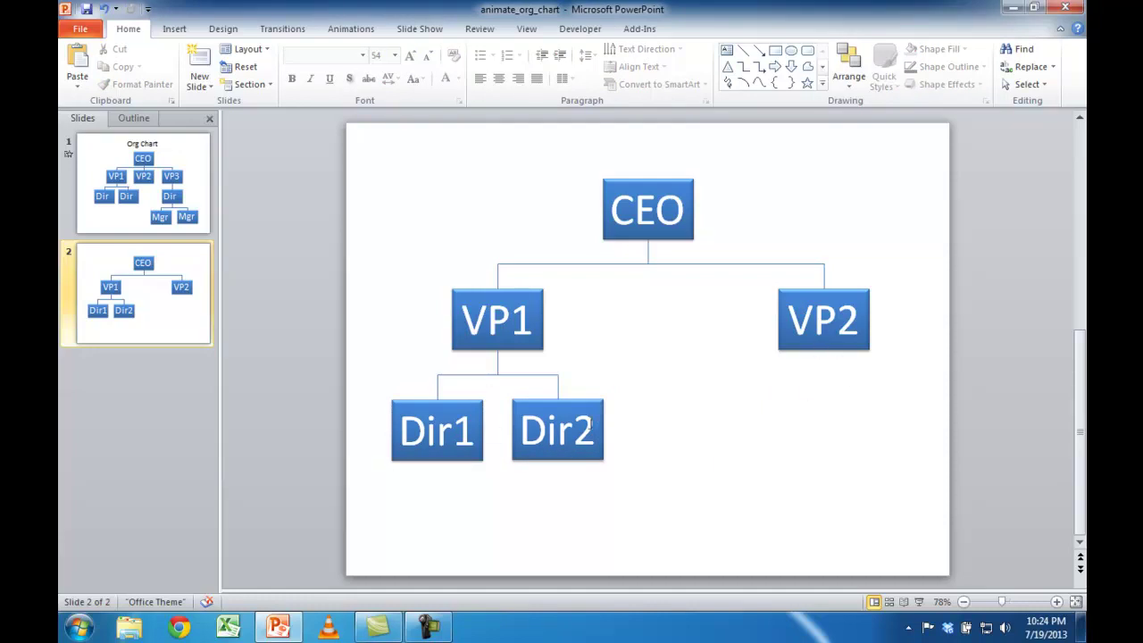
click(784, 344)
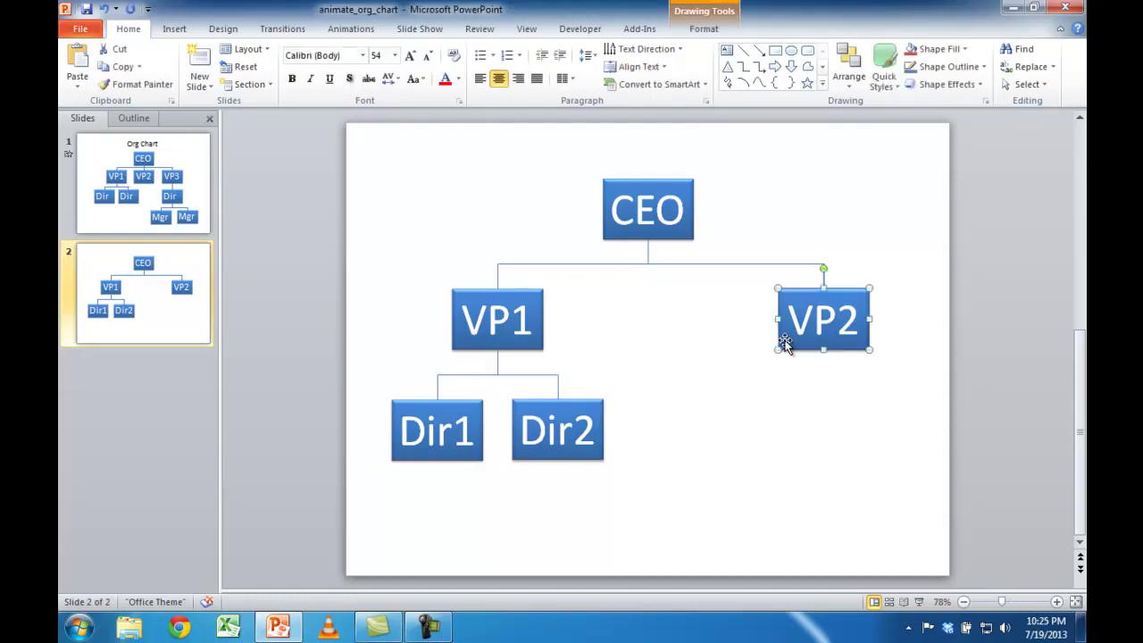
Step: Duplicate VP2, move the copy beneath it, and relabel it Dir3
key(ctrl+d)
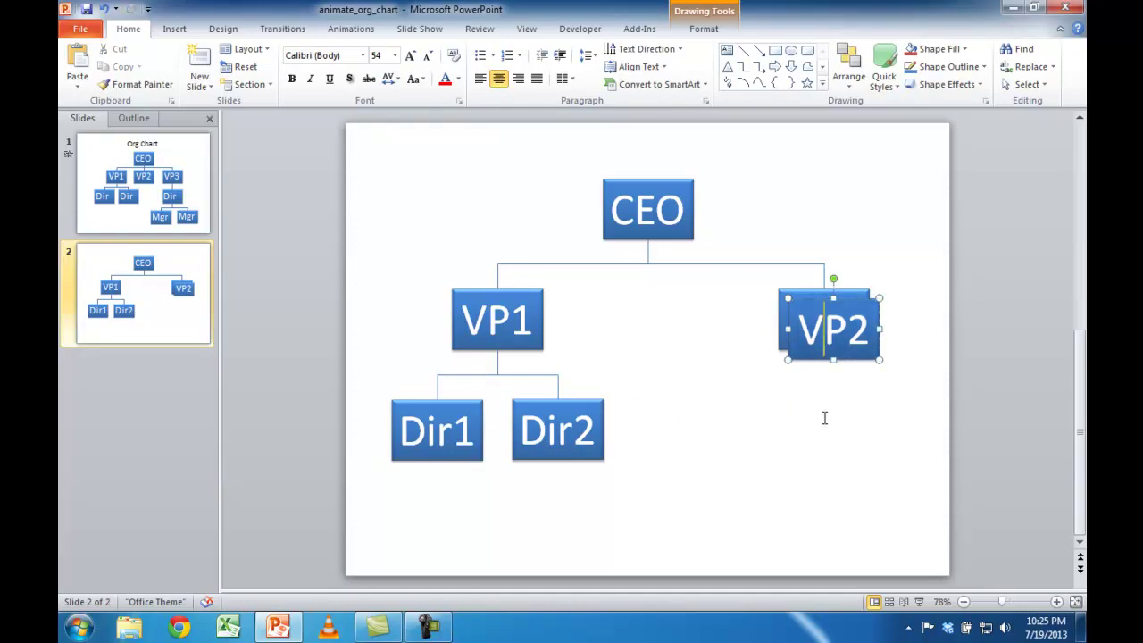
drag(813, 360, 806, 451)
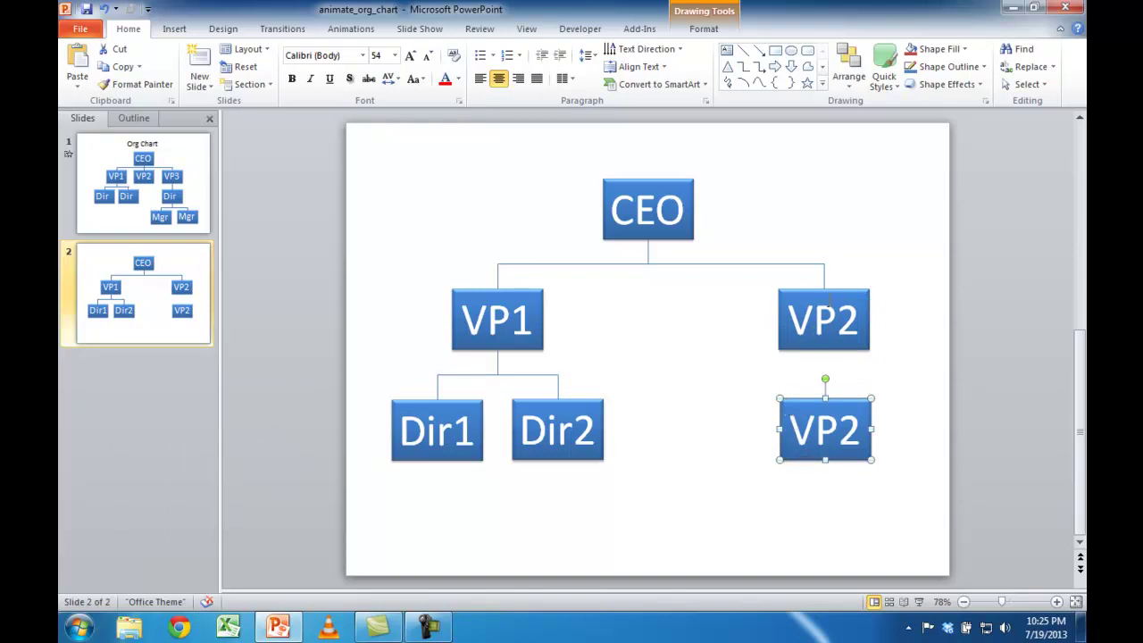
double_click(822, 434)
text(Dir)
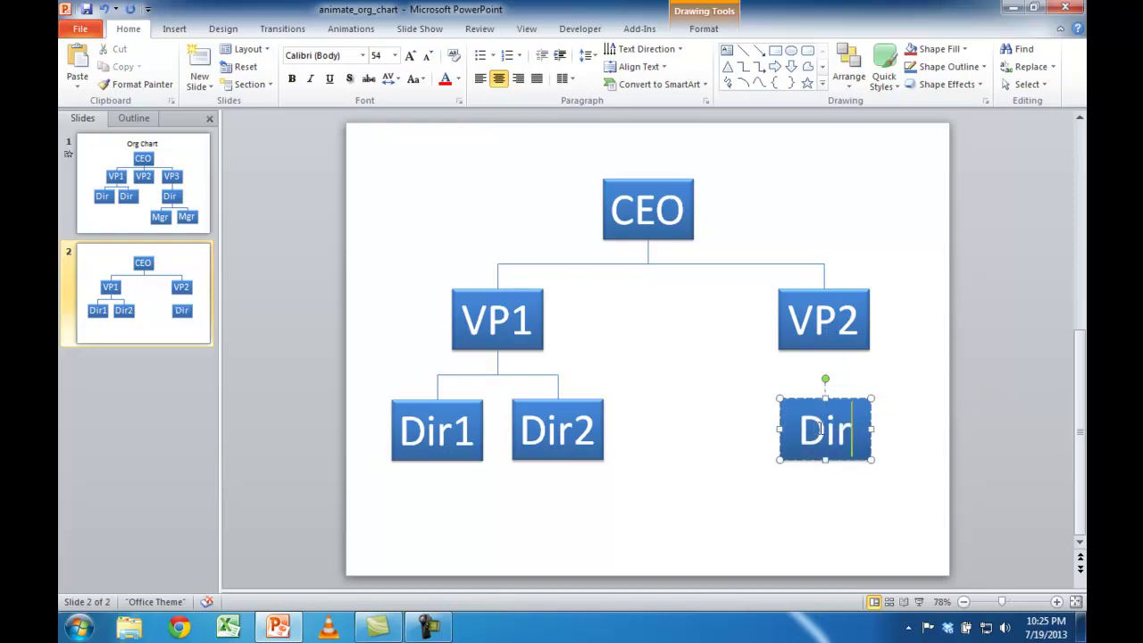
text(3)
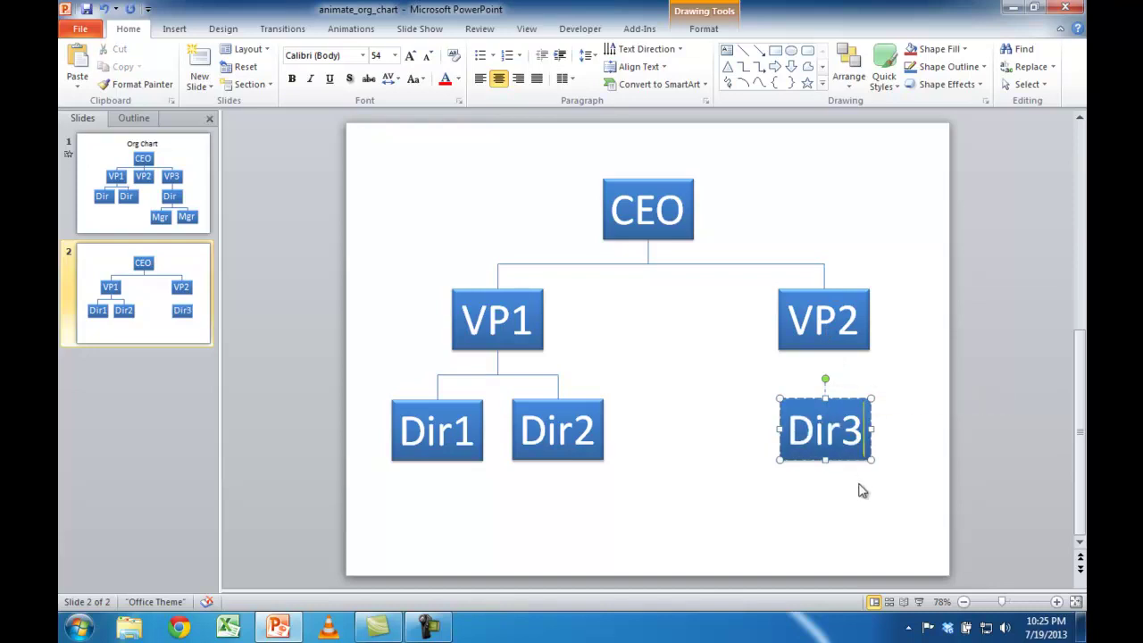
click(862, 491)
Step: Draw a vertical connector line from VP2 down to the Dir3 box
click(743, 50)
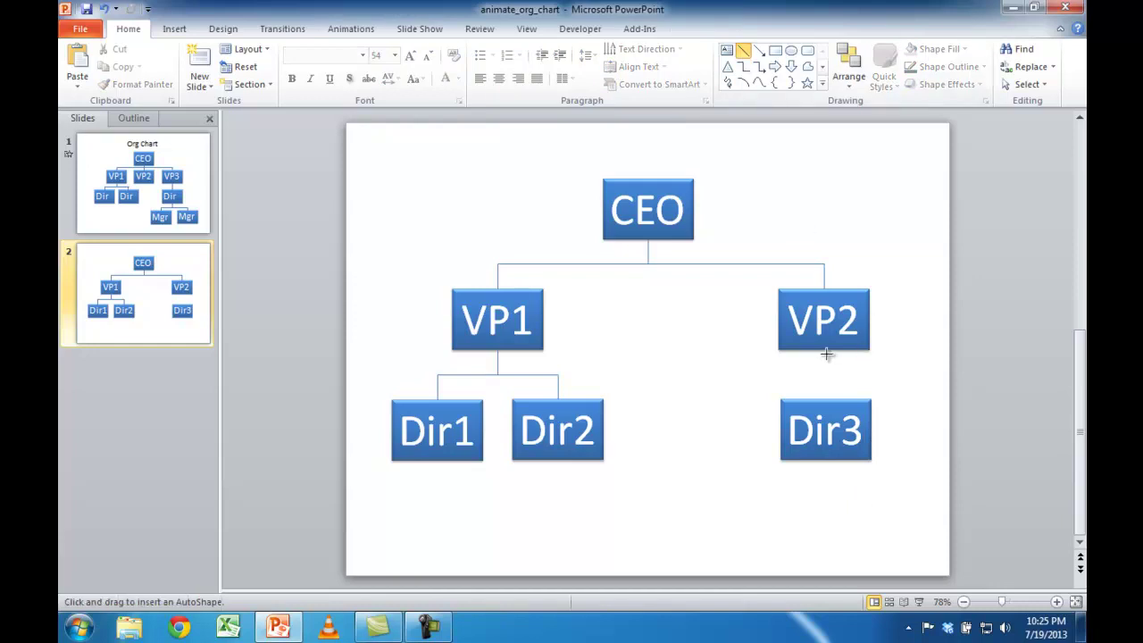
drag(825, 351, 826, 399)
click(777, 469)
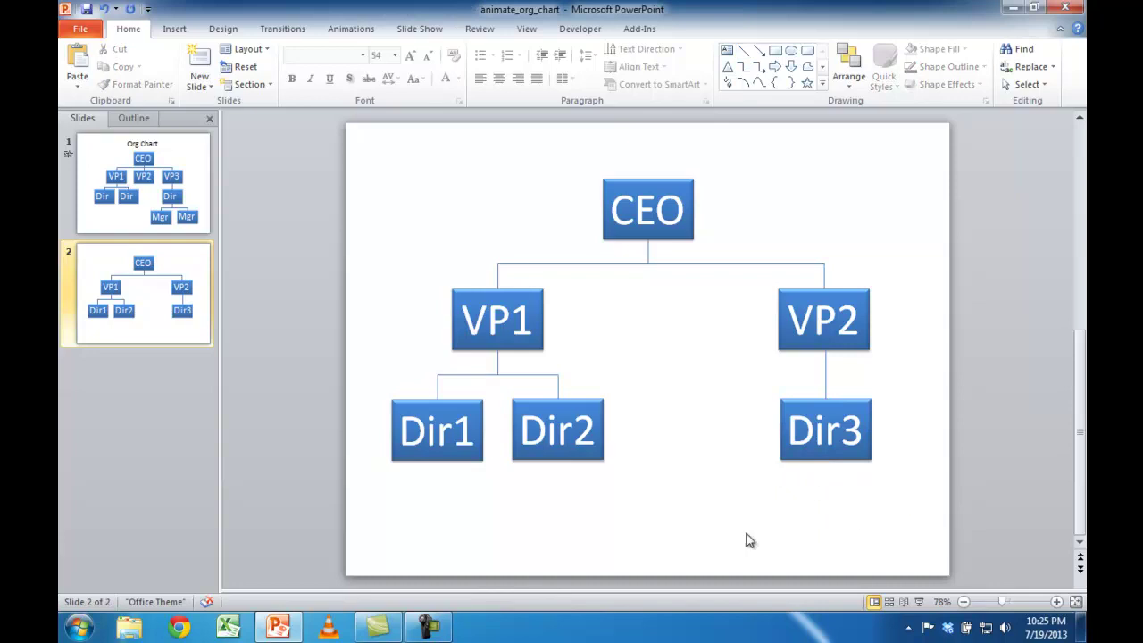
click(805, 459)
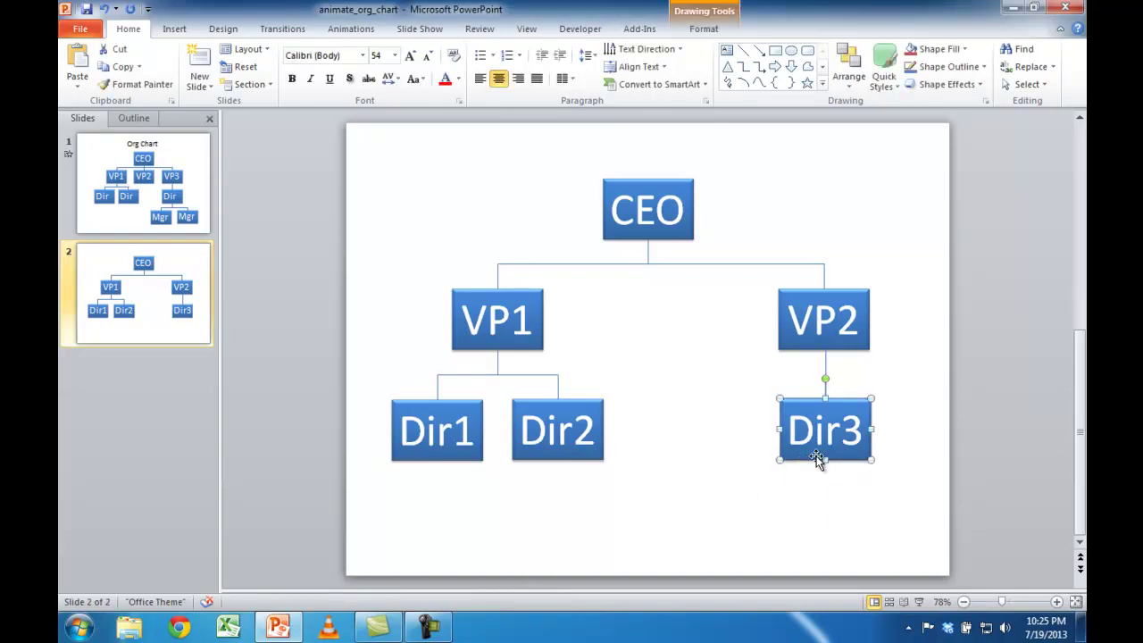
Step: Duplicate the Dir3 box twice and place the copies below it, one left and one right
key(ctrl+d)
key(ctrl+d)
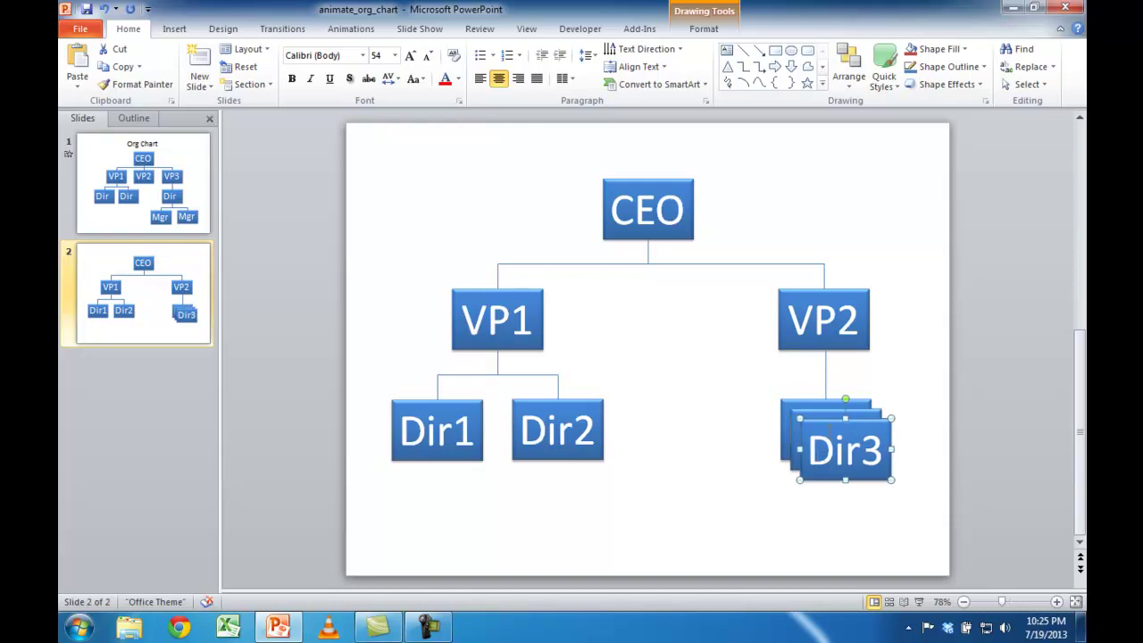
drag(833, 422, 767, 498)
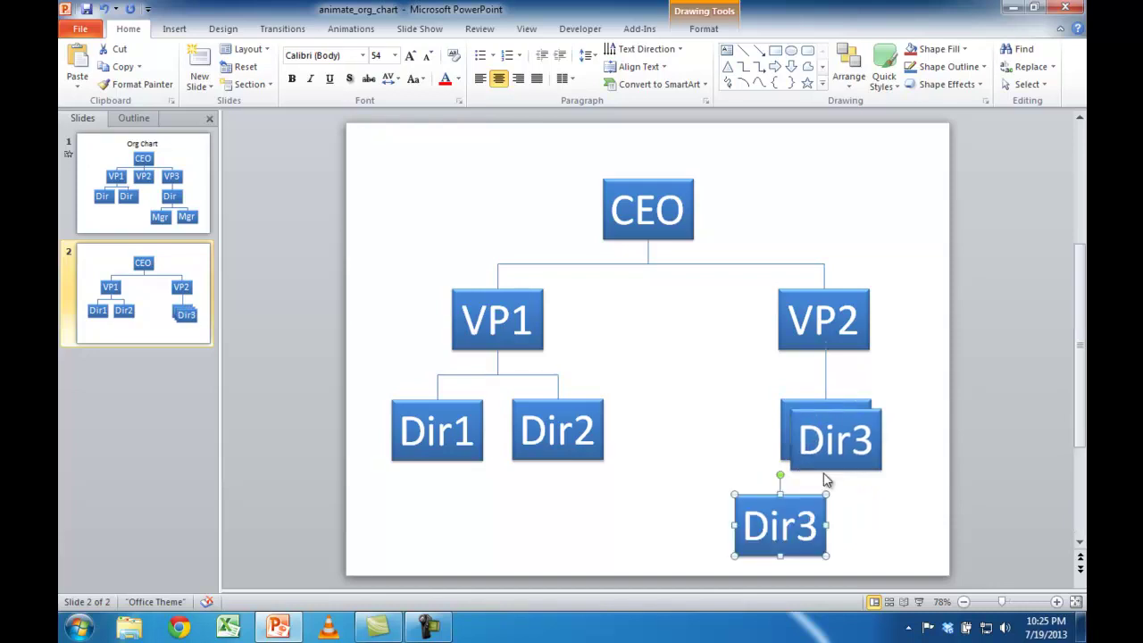
drag(862, 411, 919, 495)
drag(794, 501, 767, 500)
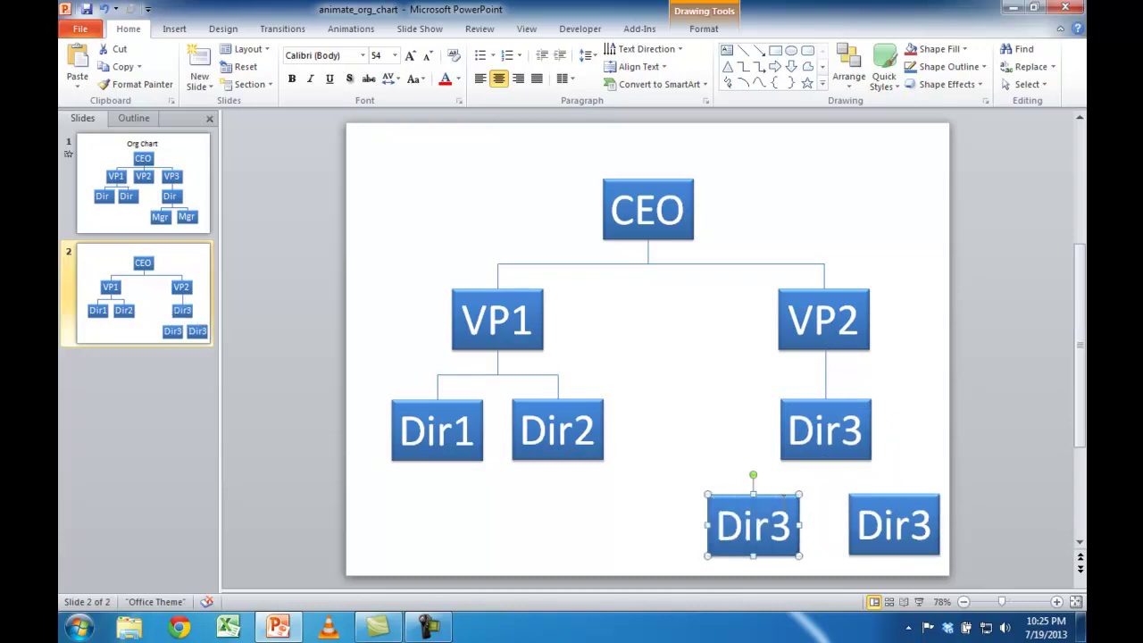
click(890, 499)
mouse_move(890, 496)
mouse_down()
mouse_move(847, 497)
mouse_move(875, 501)
mouse_up()
Step: Draw connector lines from Dir3 down to a horizontal branch linking both lower boxes
click(826, 367)
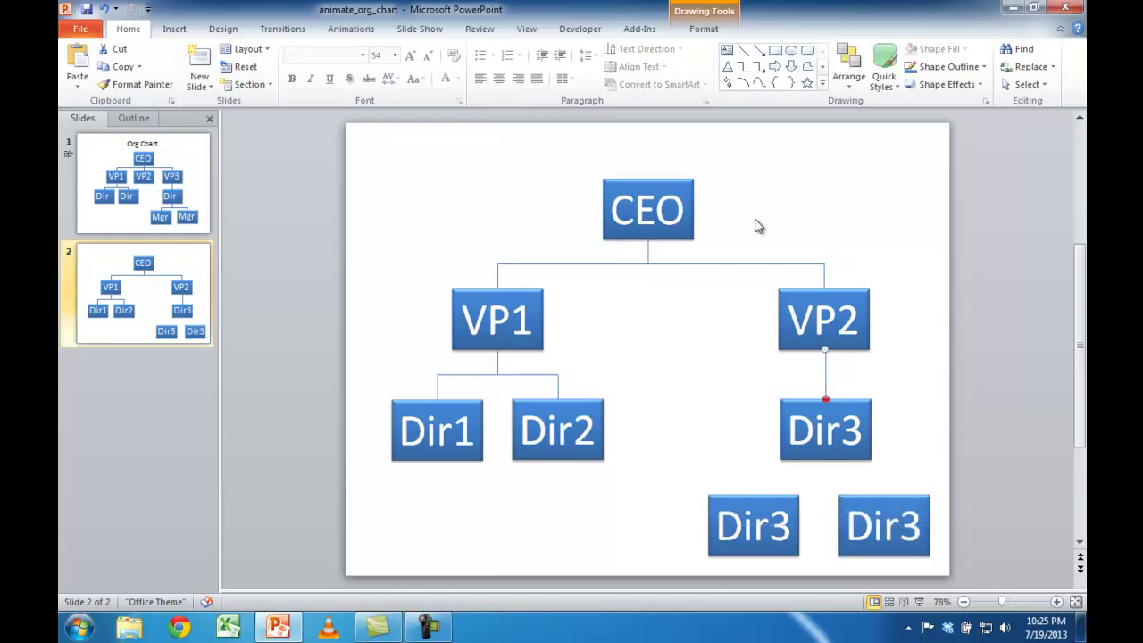
click(743, 50)
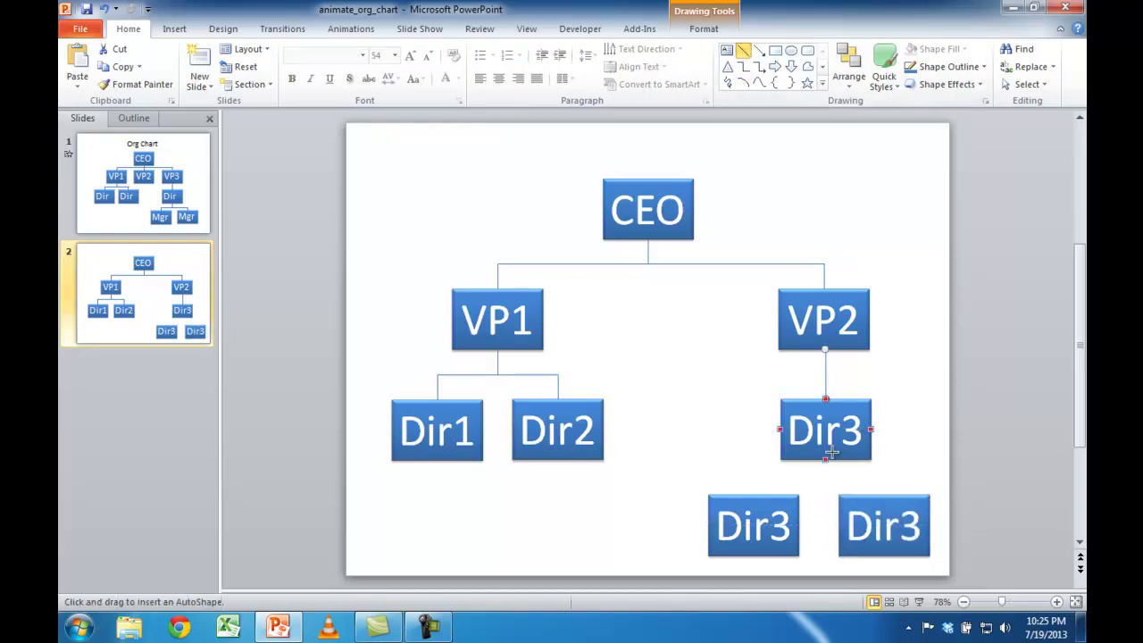
drag(827, 478, 825, 460)
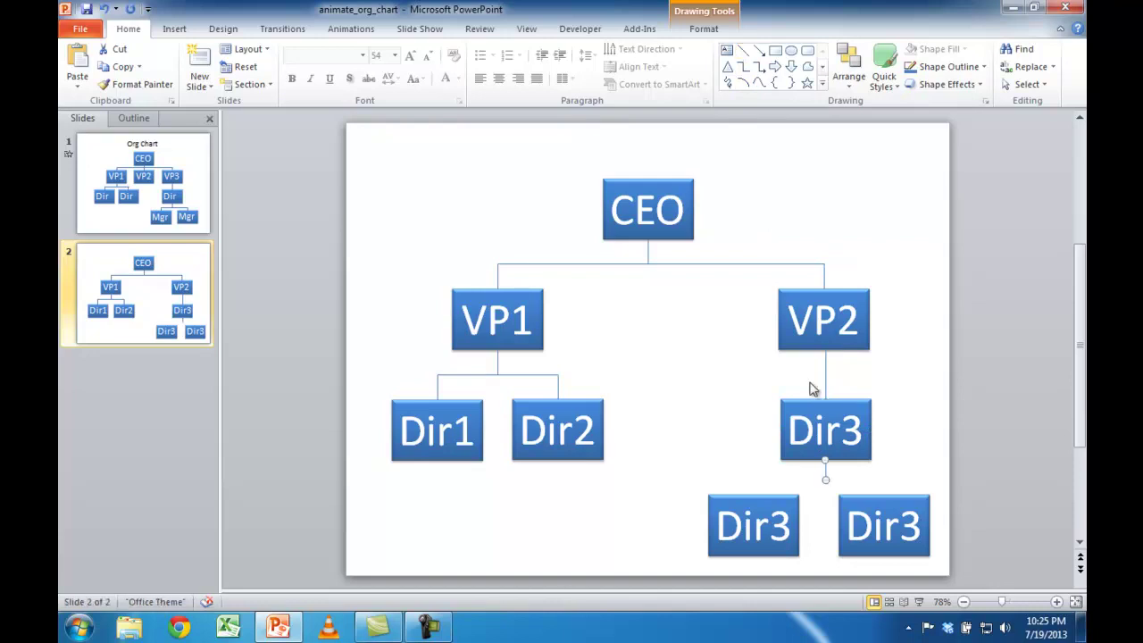
click(743, 50)
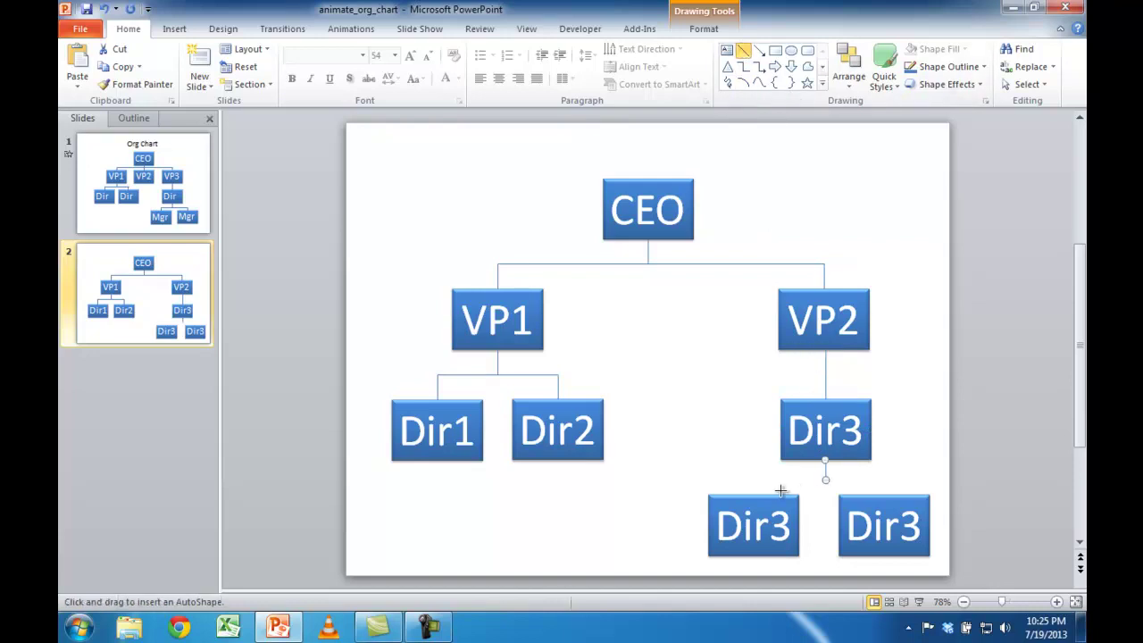
drag(759, 485, 798, 482)
drag(896, 481, 895, 479)
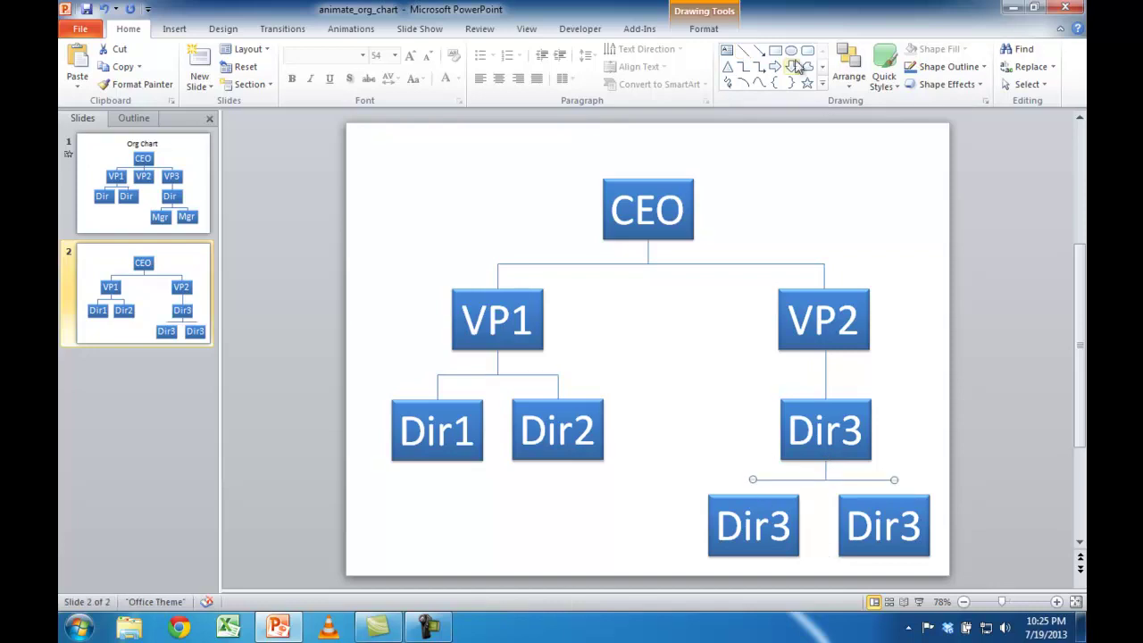
click(746, 54)
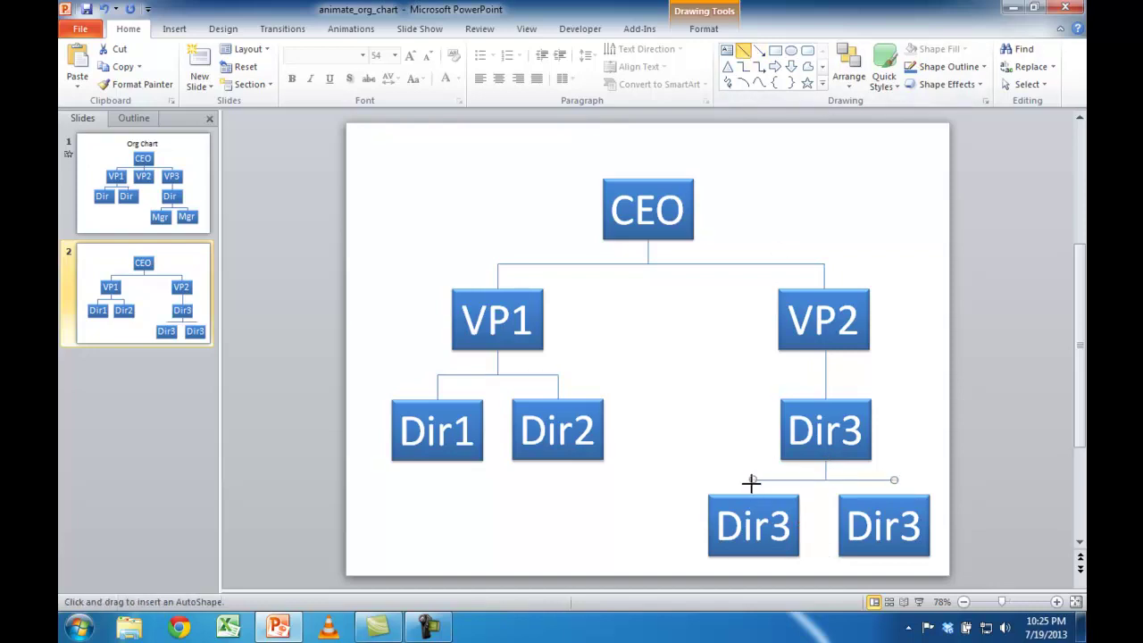
click(753, 494)
click(743, 51)
drag(894, 480, 894, 494)
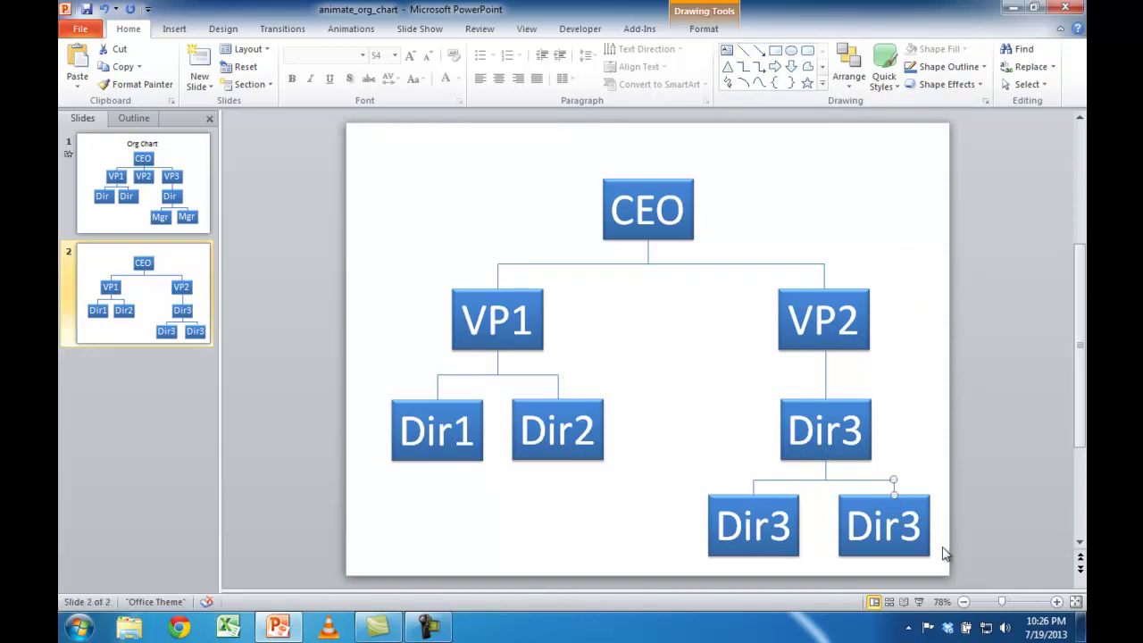
Step: Nudge the lower-right box slightly right, then clear the selection
click(877, 526)
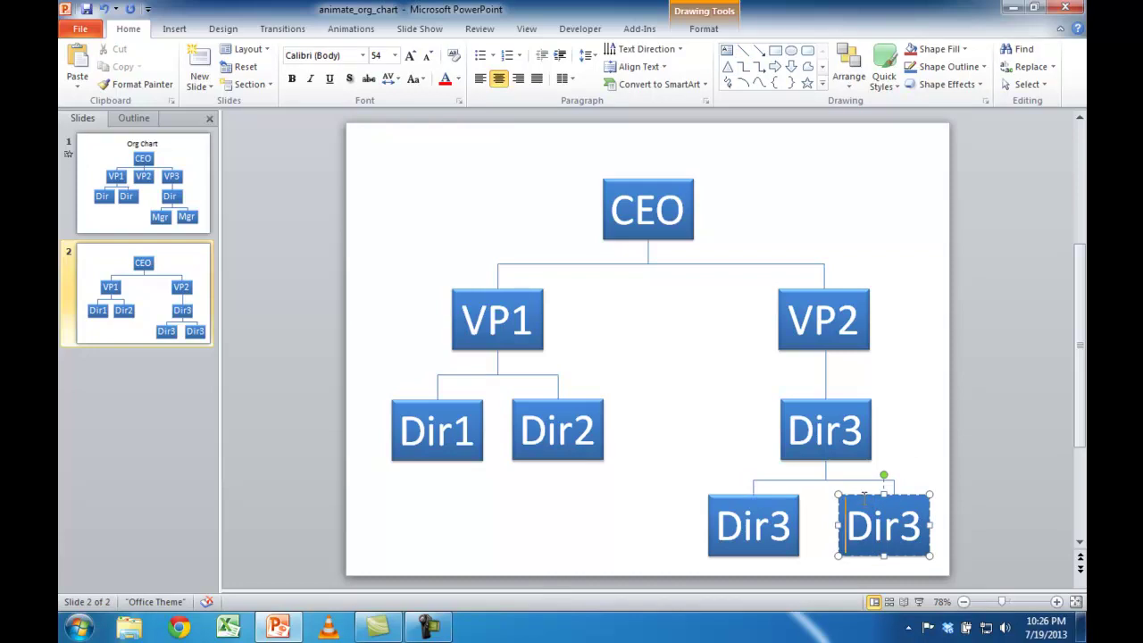
click(815, 525)
click(849, 497)
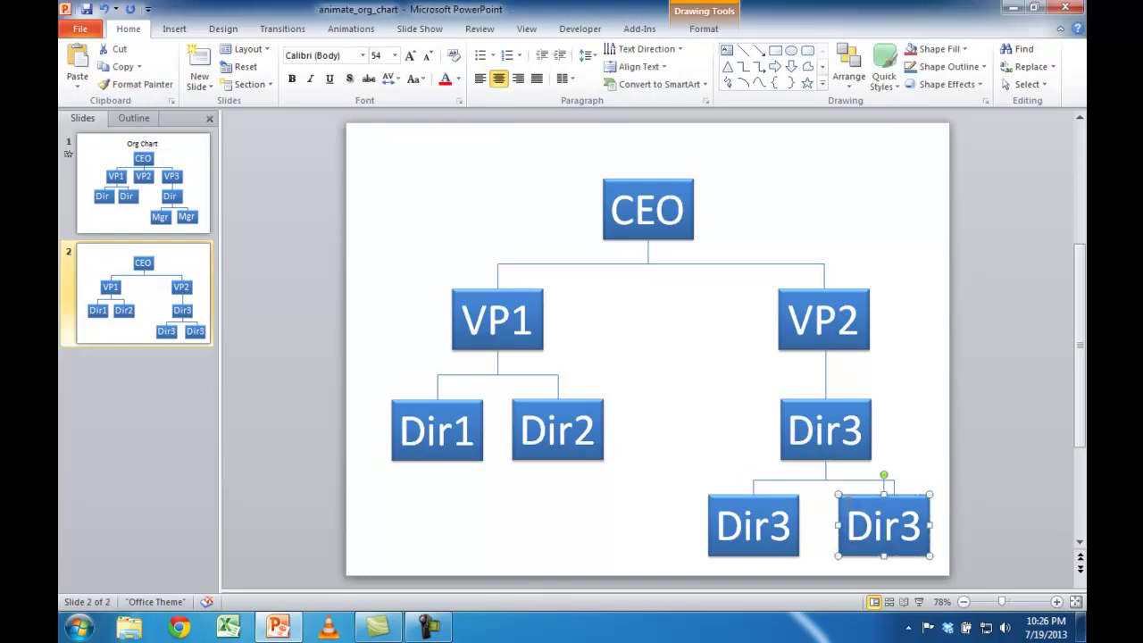
click(871, 527)
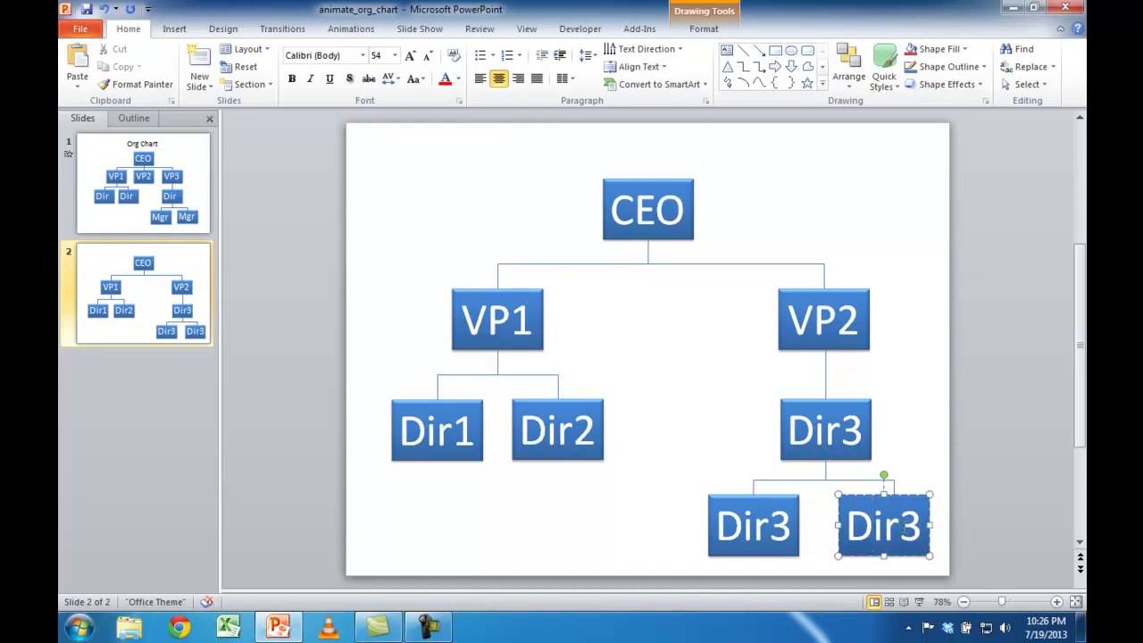
key(Escape)
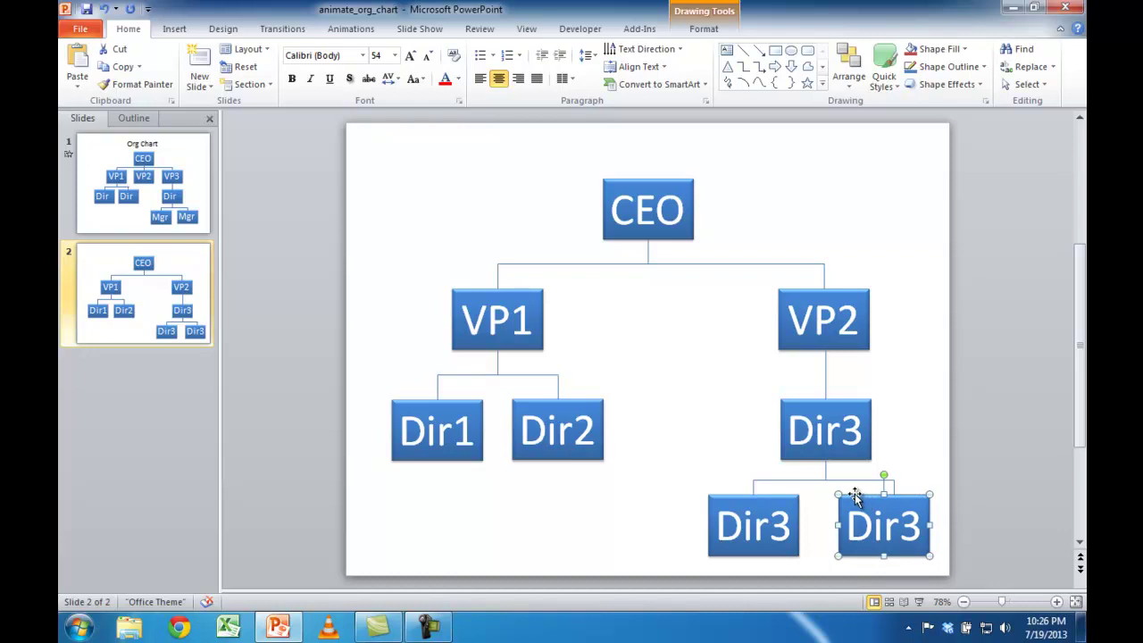
key(Right)
key(Right)
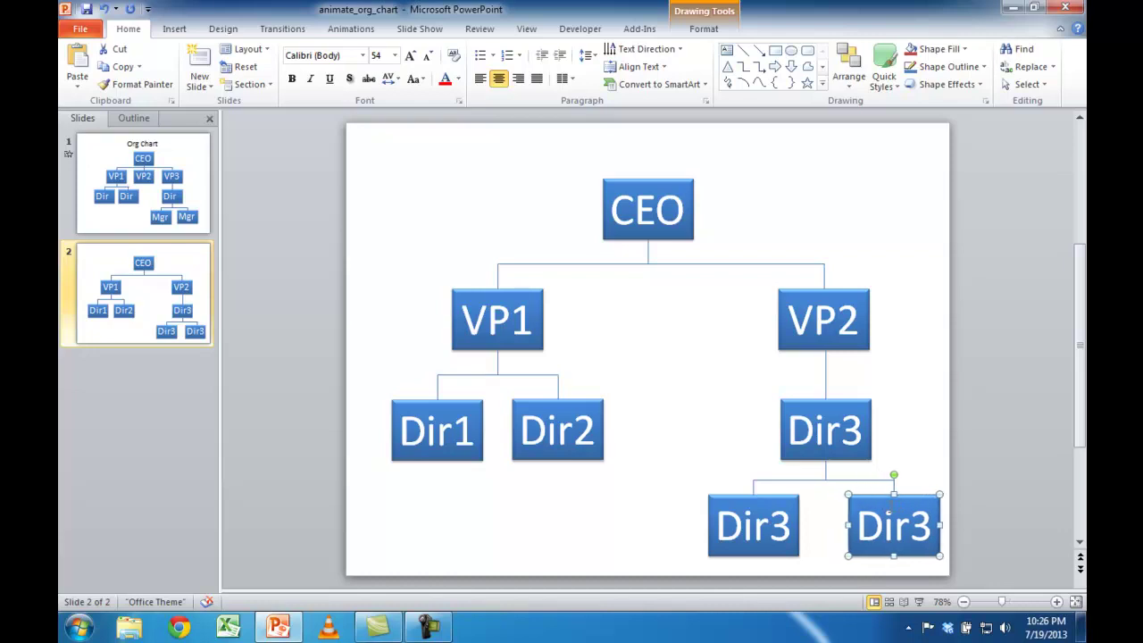
click(793, 513)
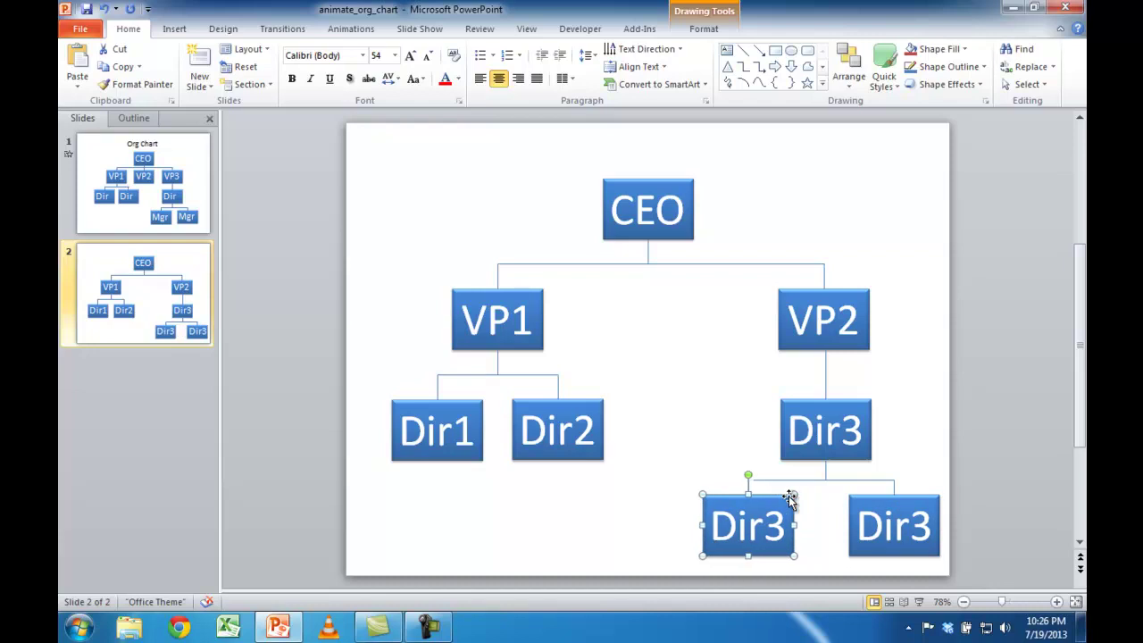
click(719, 465)
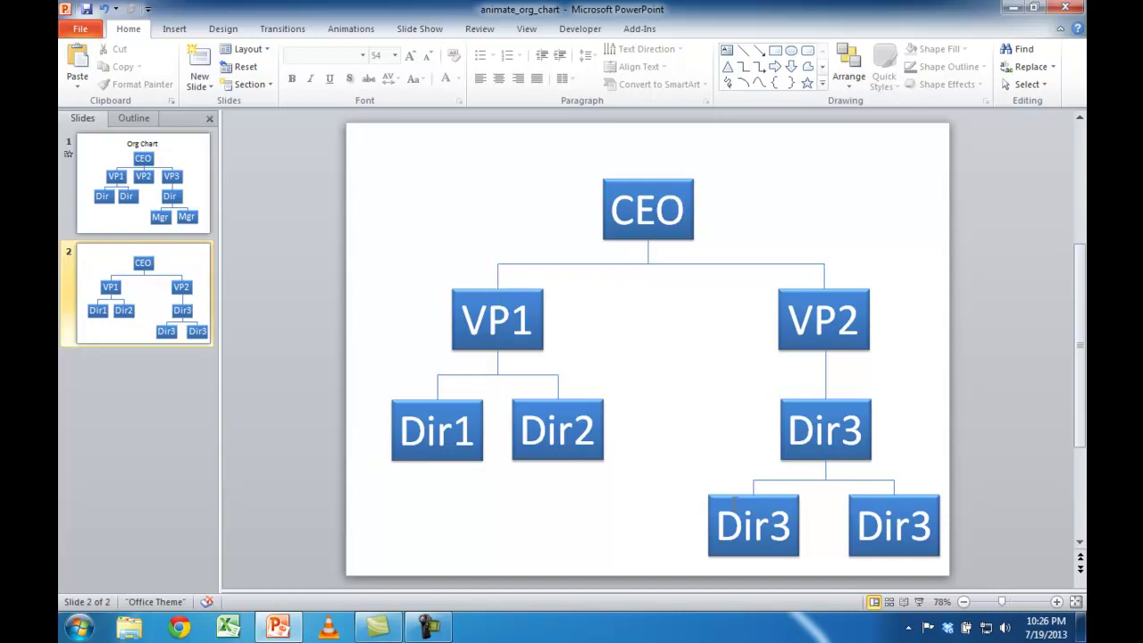
Step: Relabel the lower-left box 'Mgr 1' and shrink its text to fit one line at 40 pt
click(754, 533)
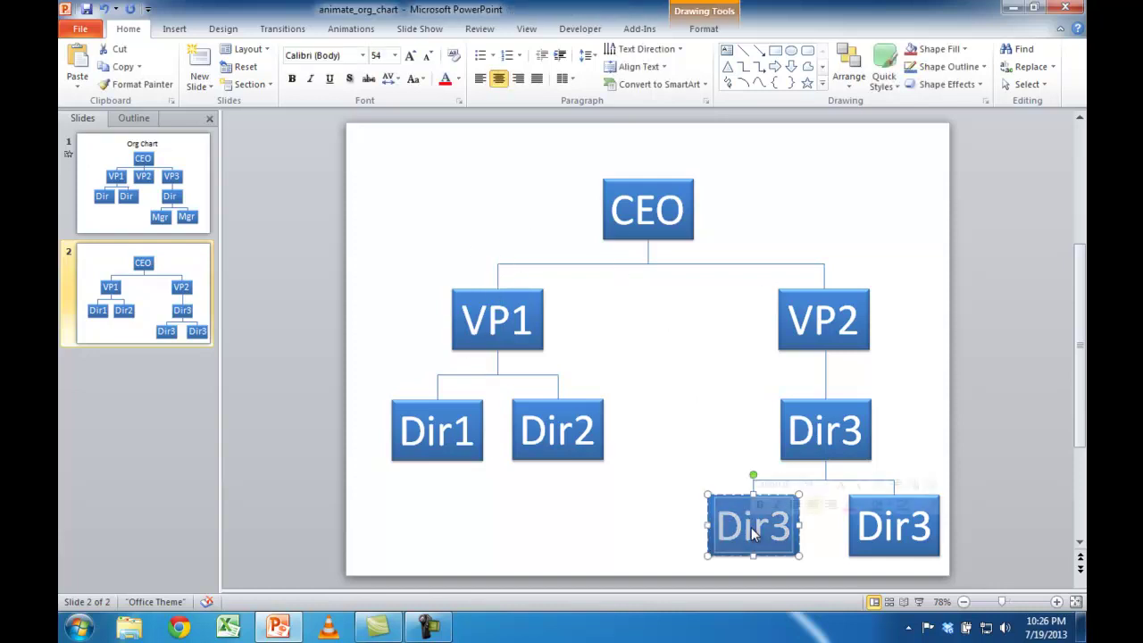
text(Mgr)
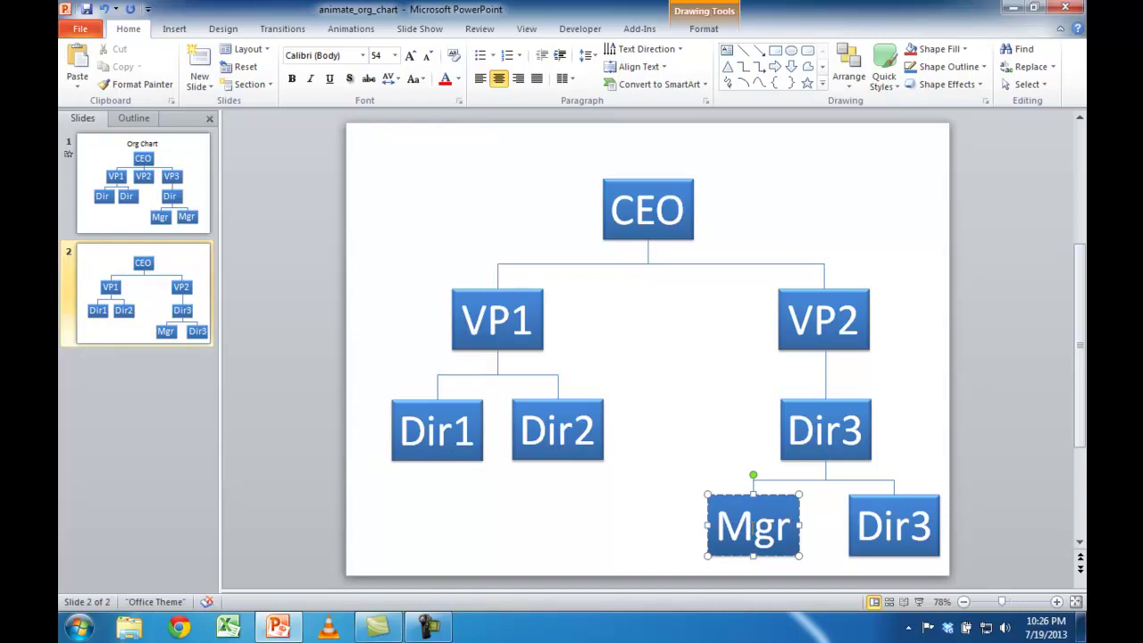
text( 1)
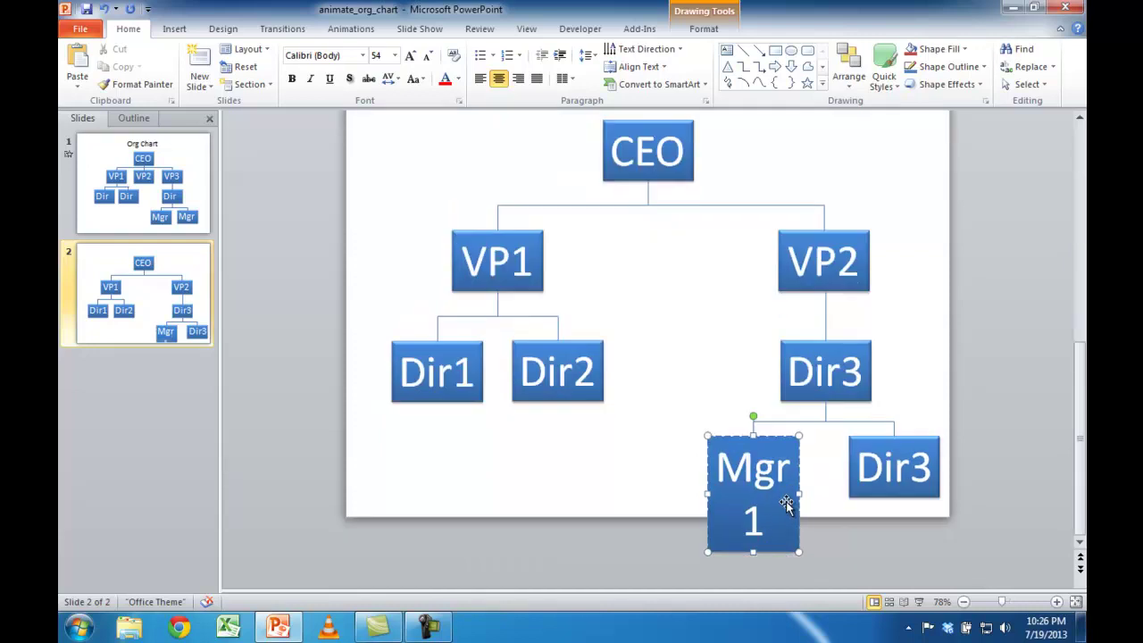
drag(763, 511, 774, 488)
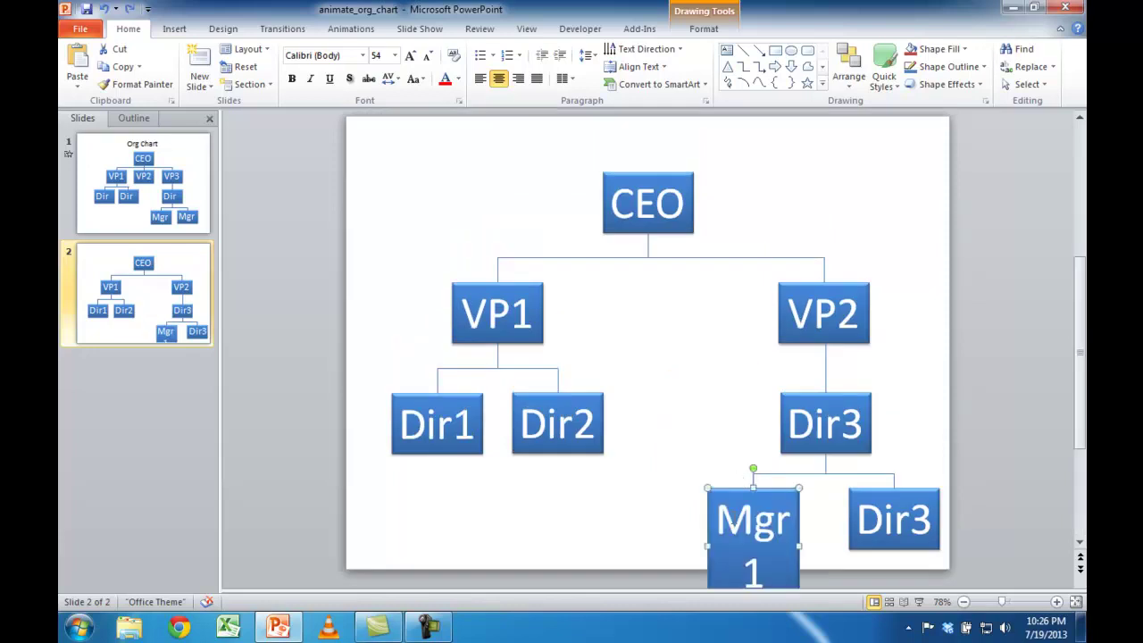
key(ctrl+z)
text(Mgr)
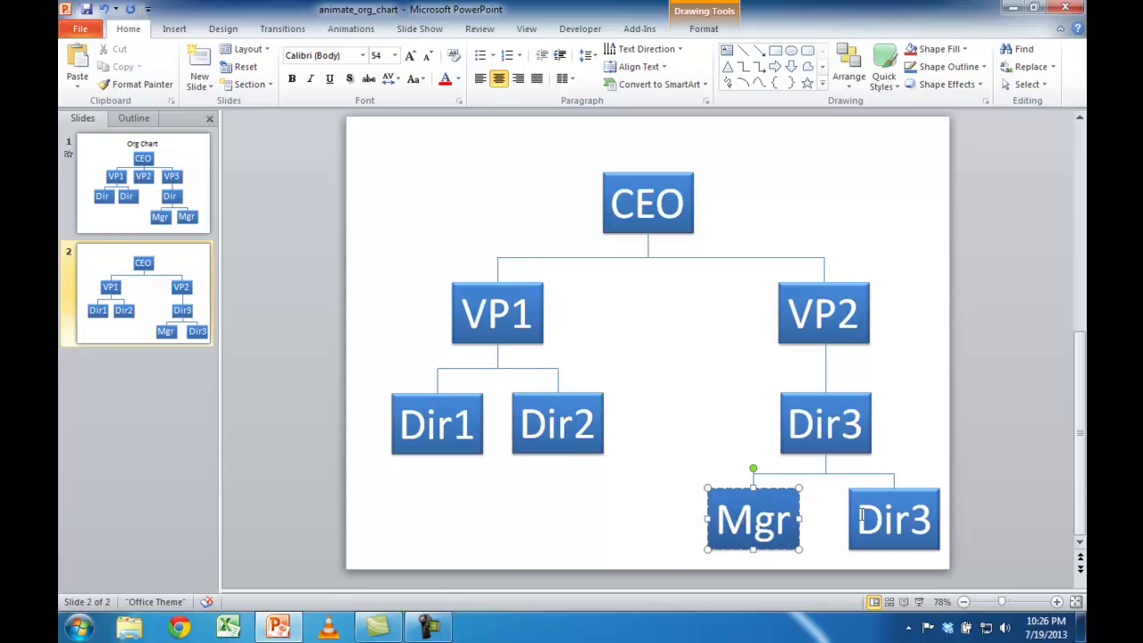
double_click(897, 518)
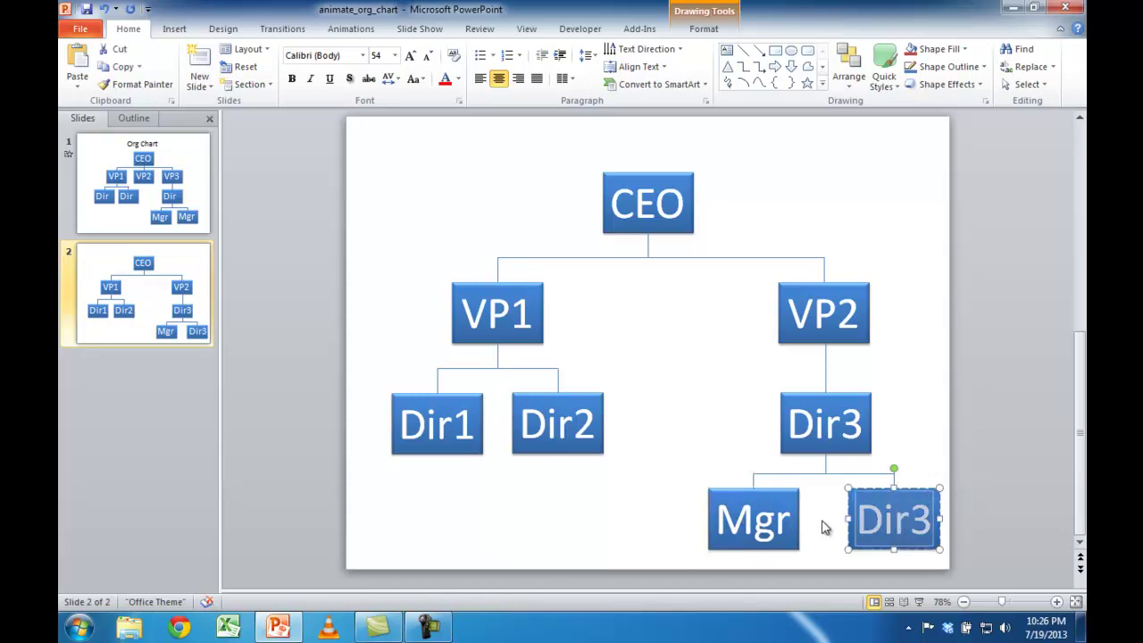
click(781, 520)
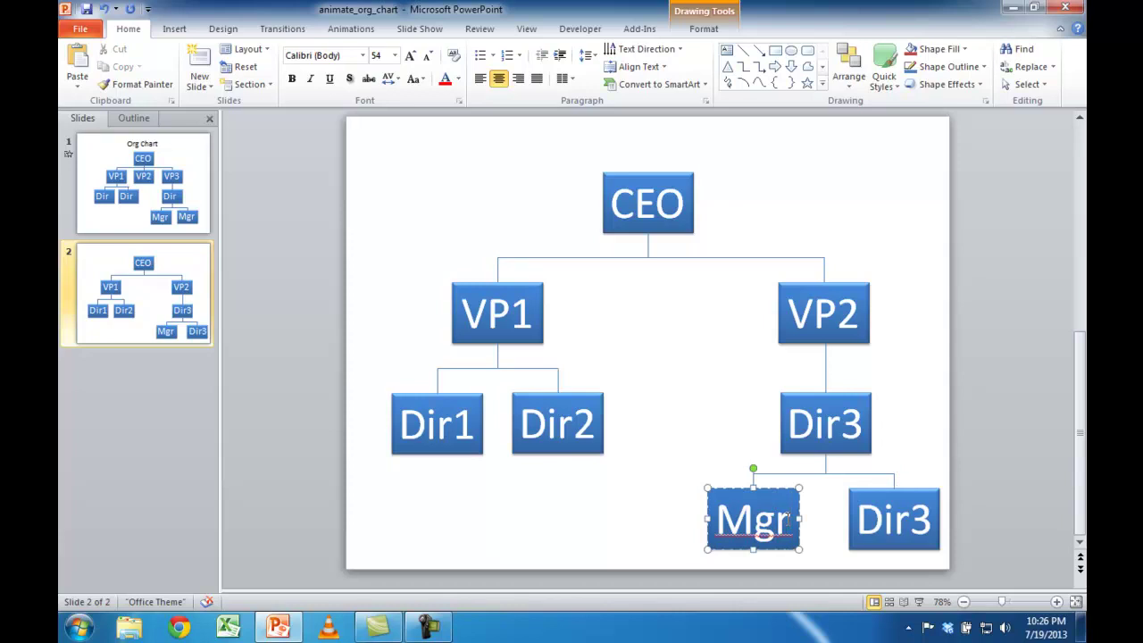
text(1)
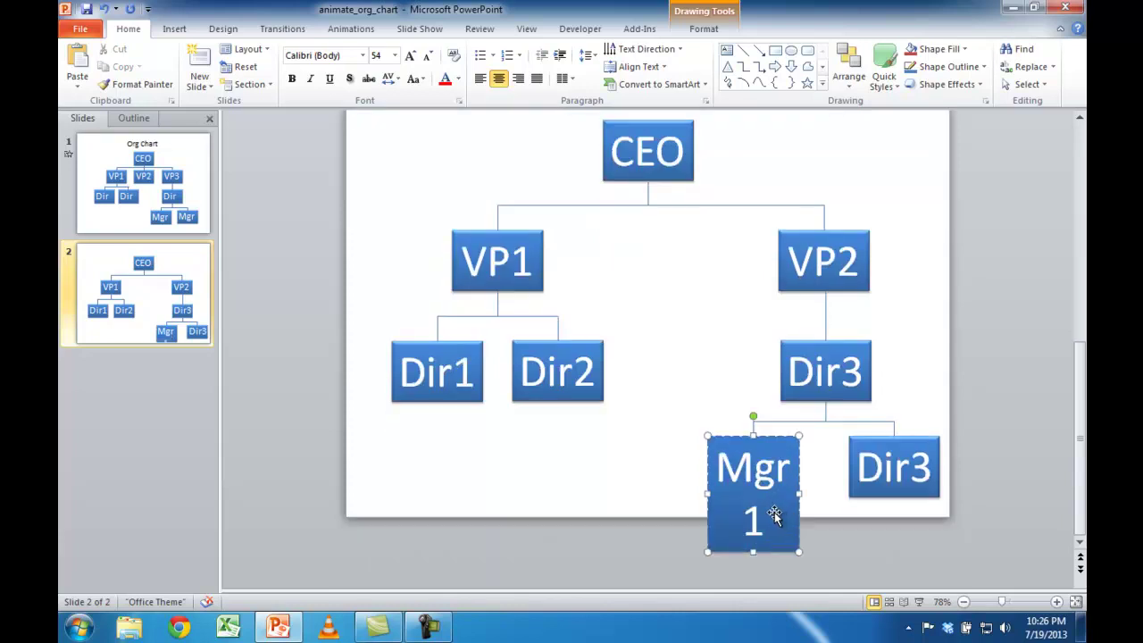
triple_click(754, 486)
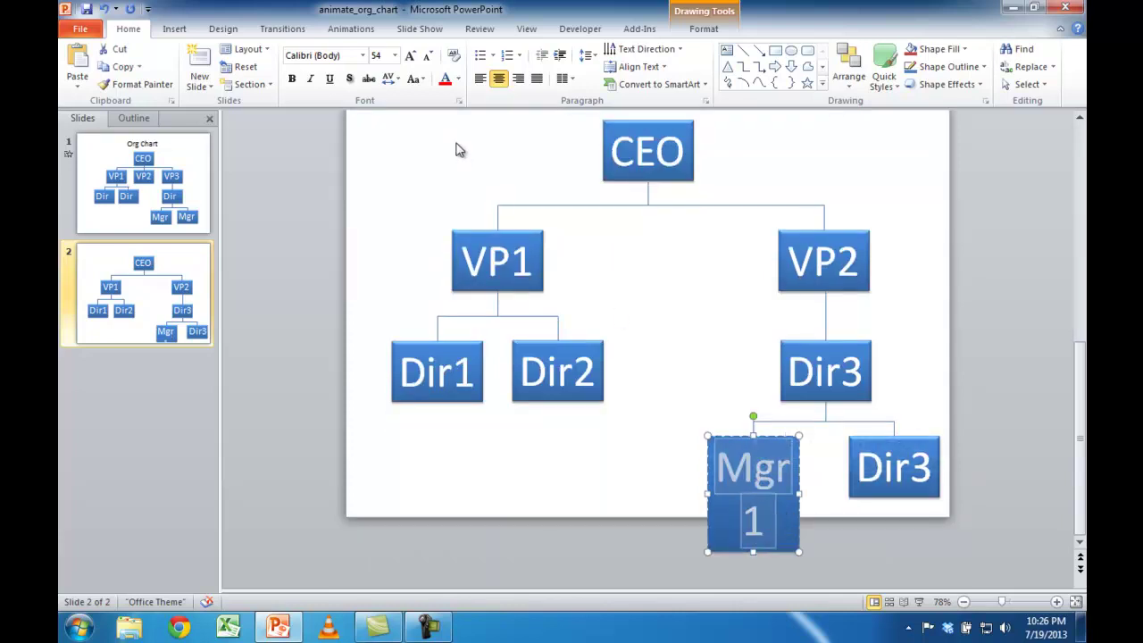
click(429, 57)
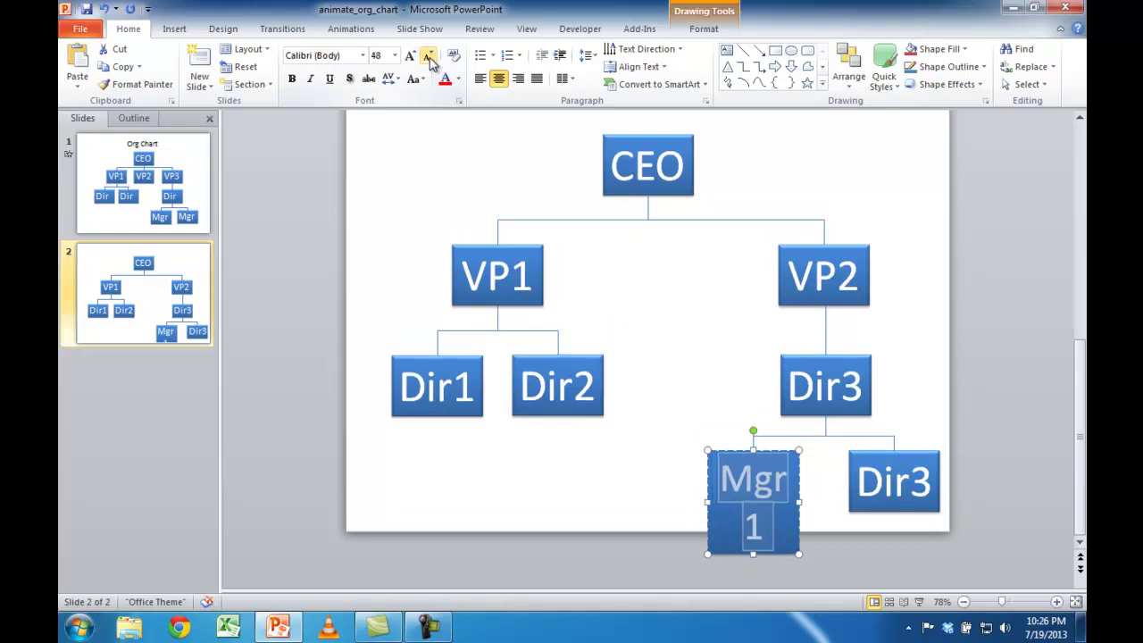
click(428, 56)
click(429, 57)
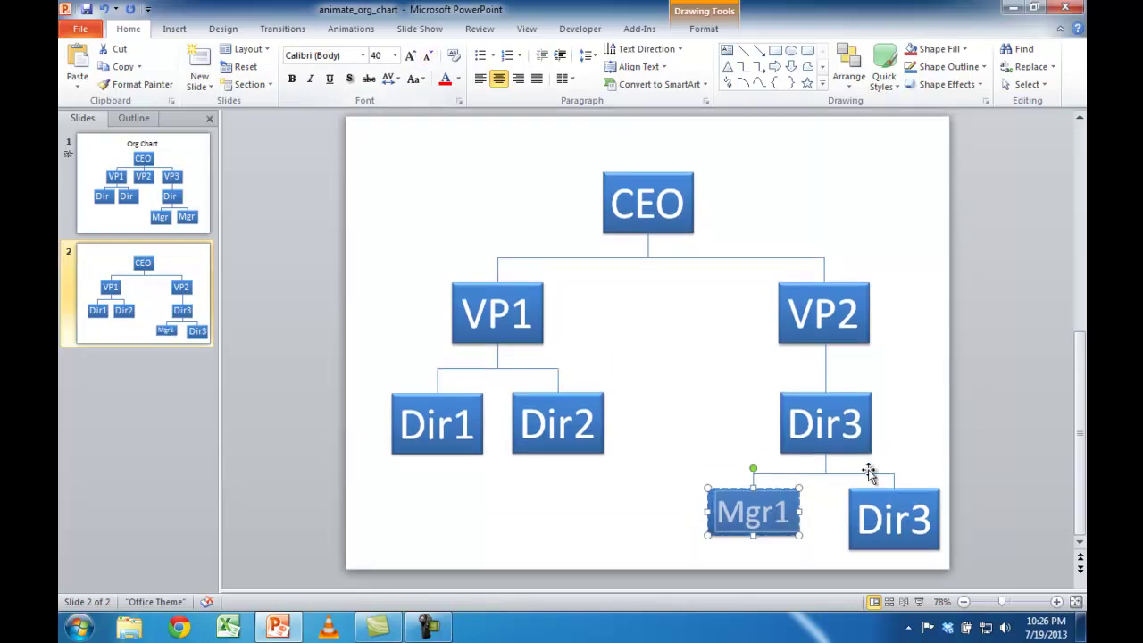
Step: Relabel the lower-right box 'Mgr 2' and shrink its text to fit one line at 40 pt
triple_click(889, 520)
text(Mgr 2)
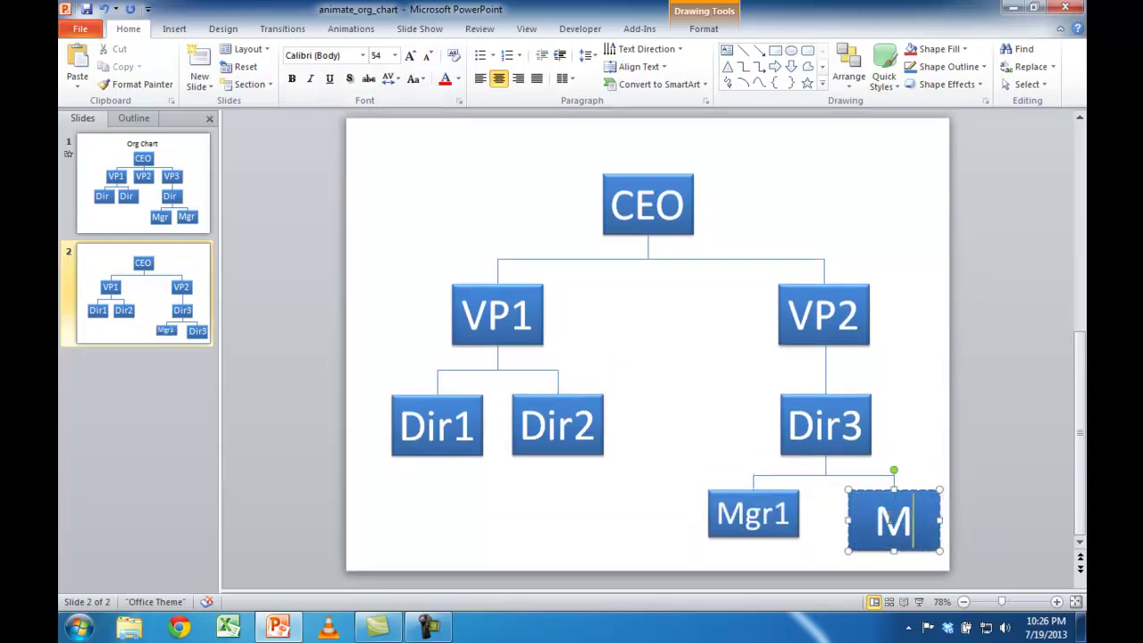
triple_click(895, 492)
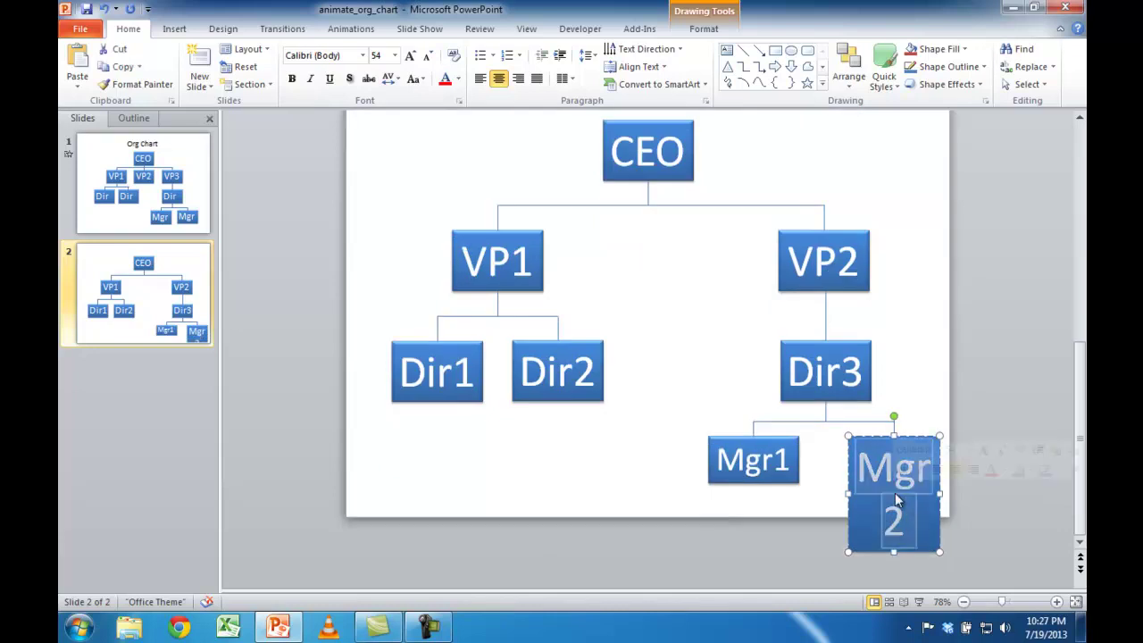
click(427, 57)
click(426, 56)
click(427, 56)
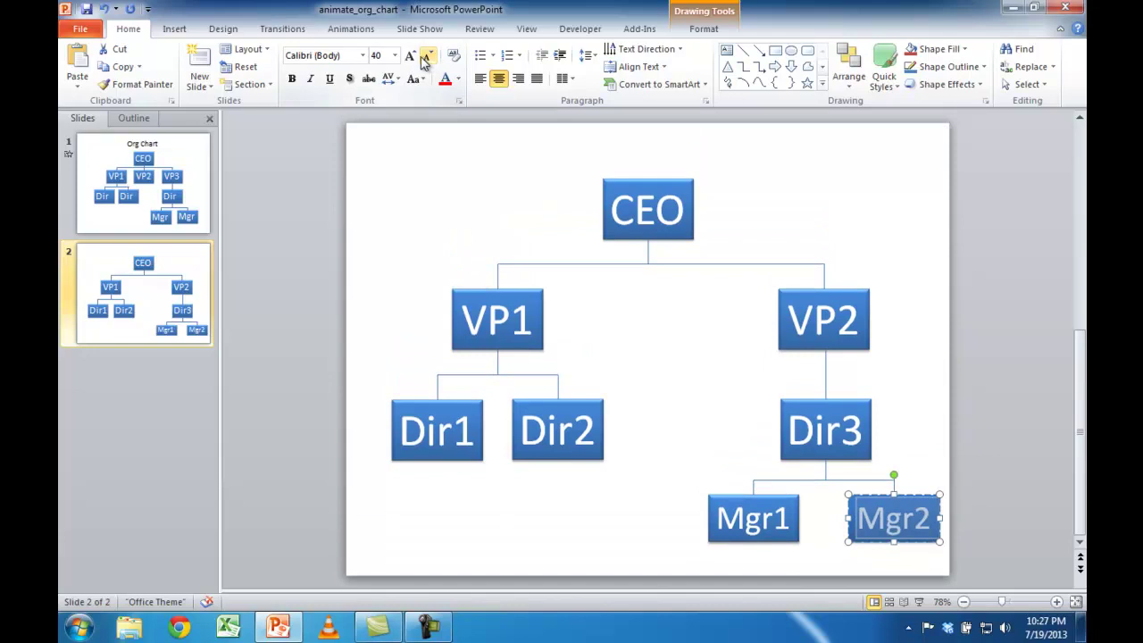
click(410, 55)
click(427, 56)
click(968, 386)
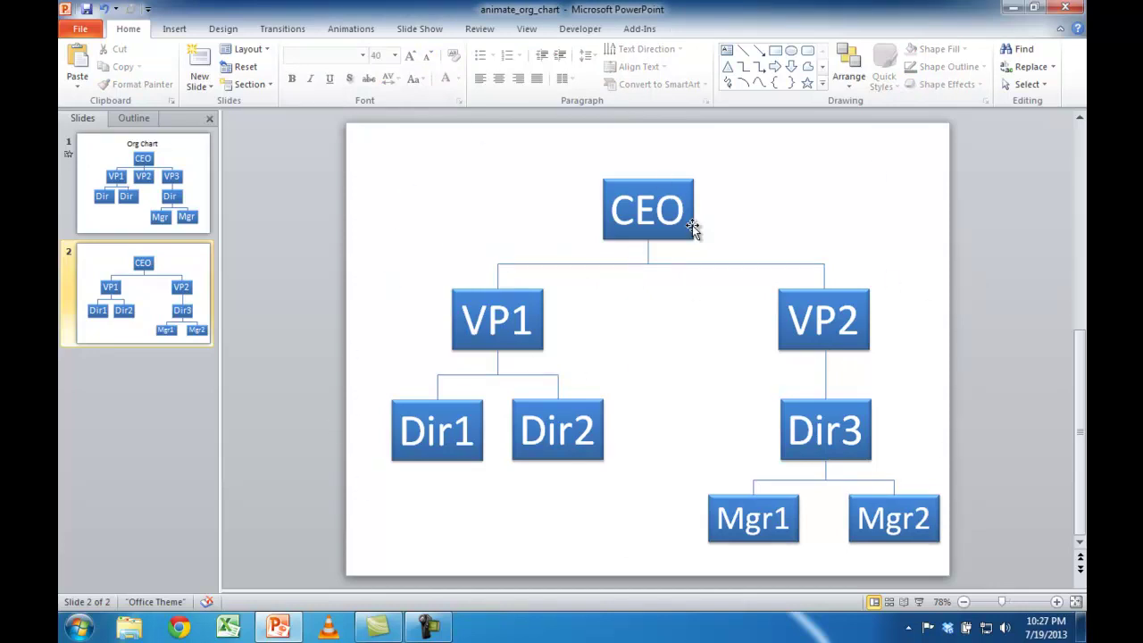
Step: Group all connector lines beneath the CEO box into one object
click(629, 265)
click(629, 266)
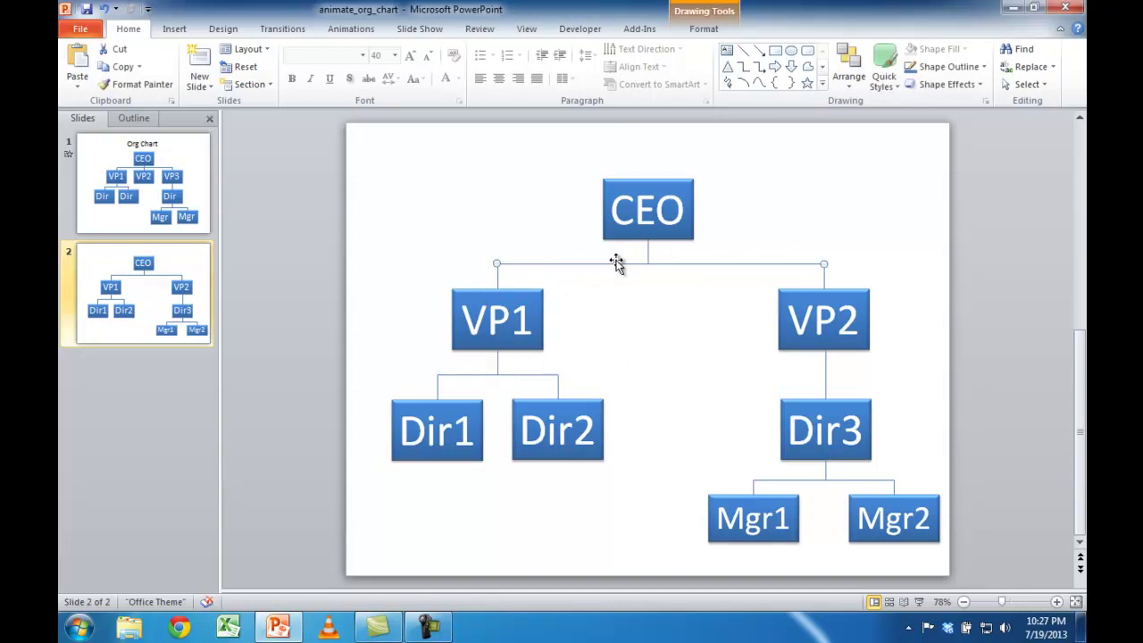
click(499, 362)
click(438, 226)
mouse_move(423, 201)
mouse_down()
mouse_move(471, 251)
mouse_move(548, 300)
mouse_move(864, 309)
mouse_up()
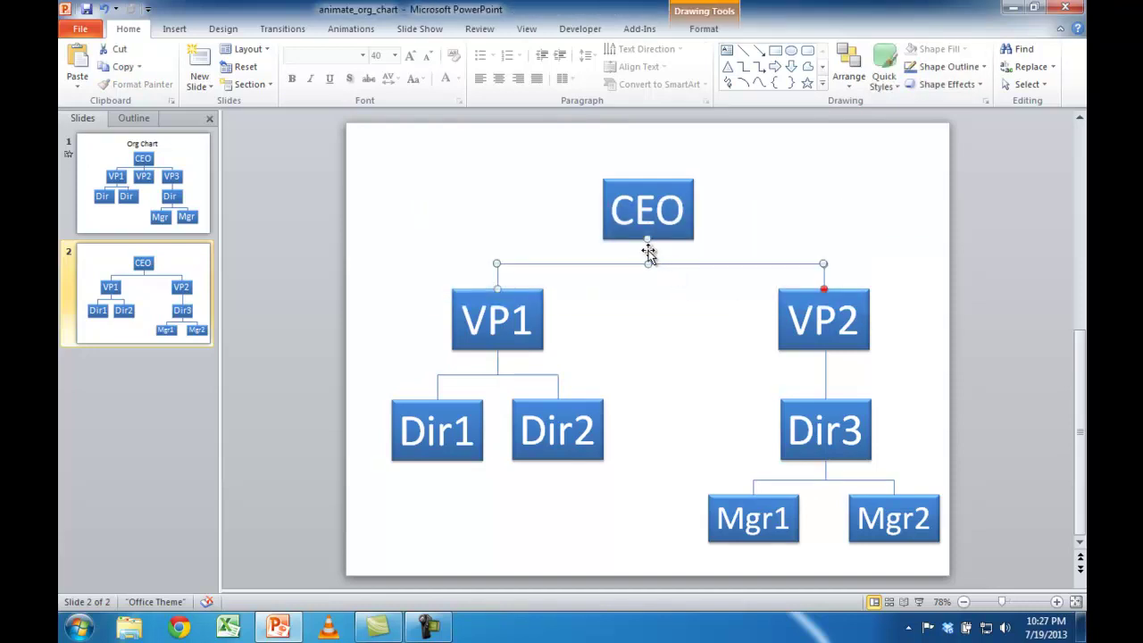
right_click(785, 267)
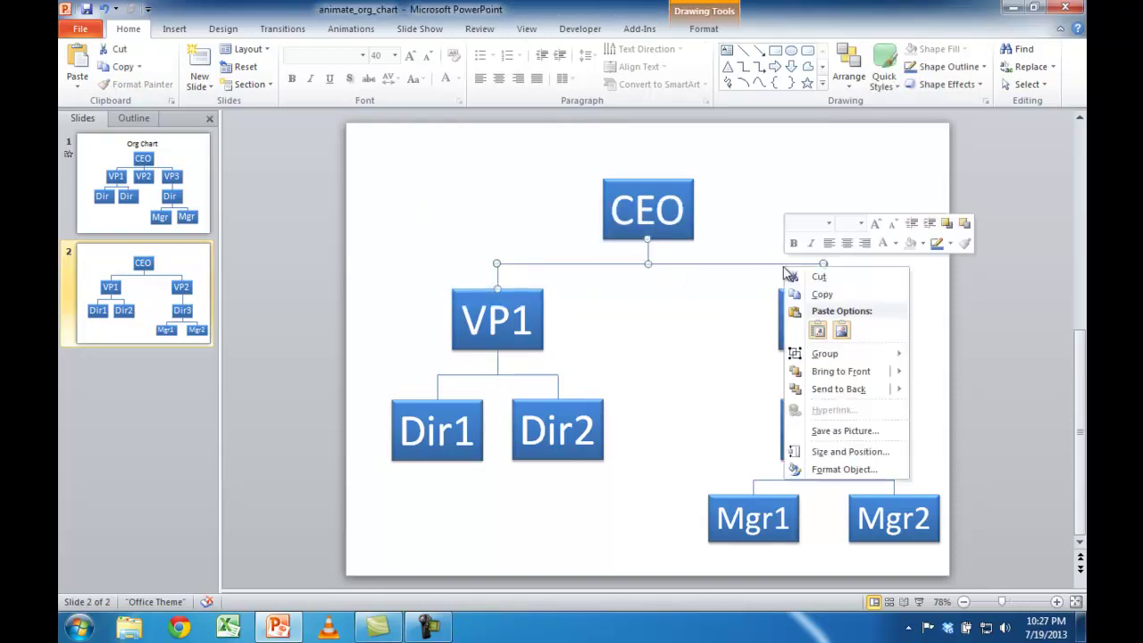
mouse_move(835, 357)
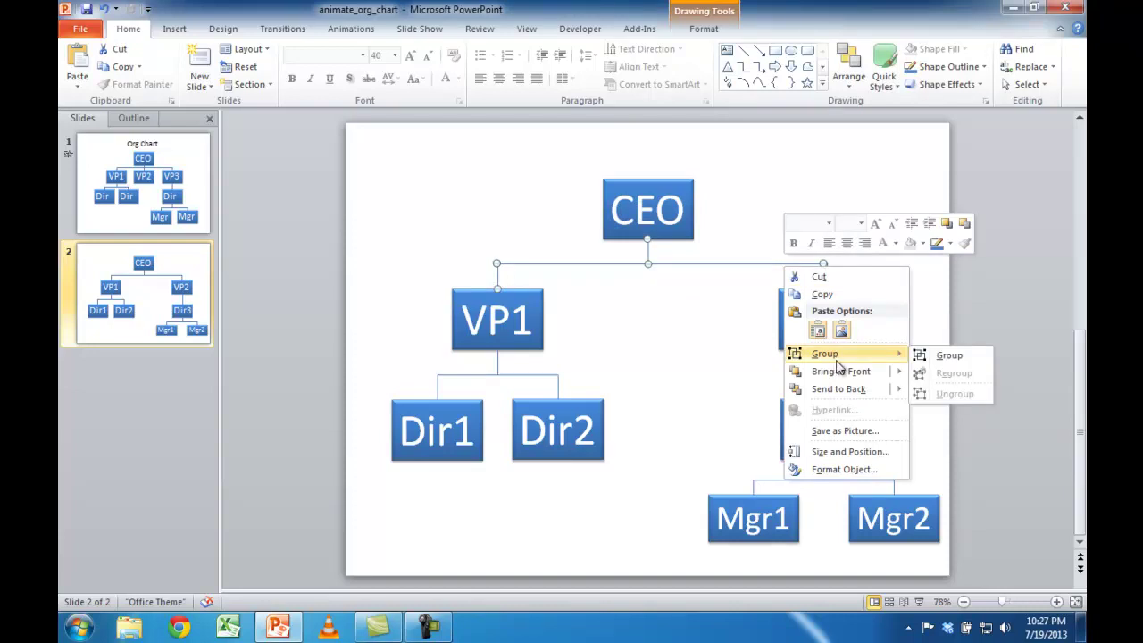
click(929, 357)
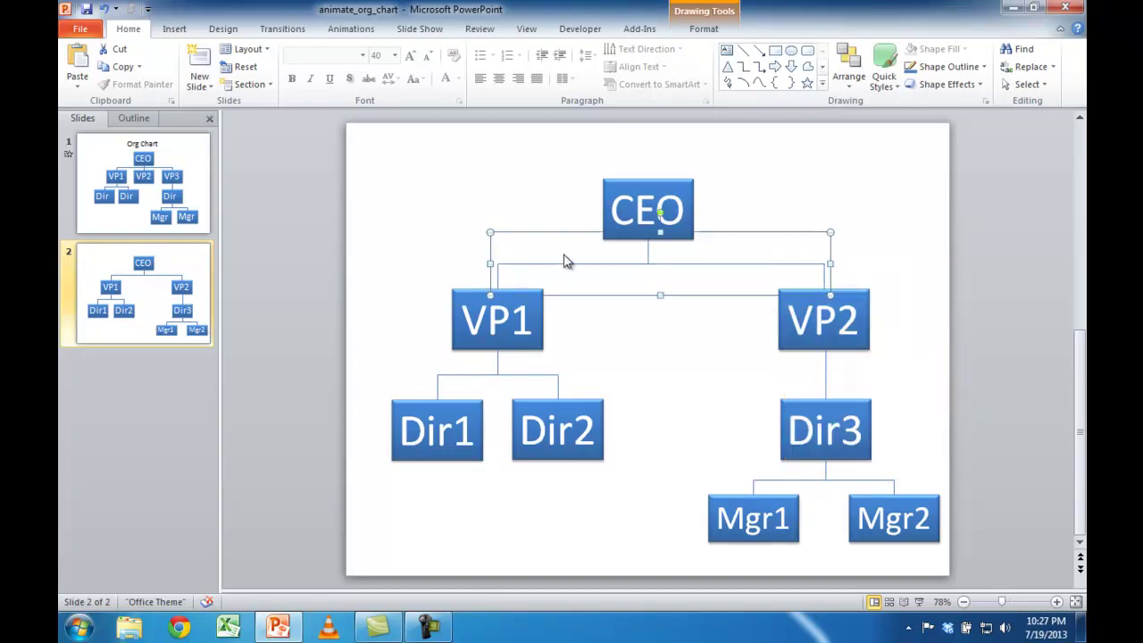
click(360, 369)
Step: Group the connectors linking VP1 to Dir1 and Dir2 into one object
drag(366, 316, 635, 426)
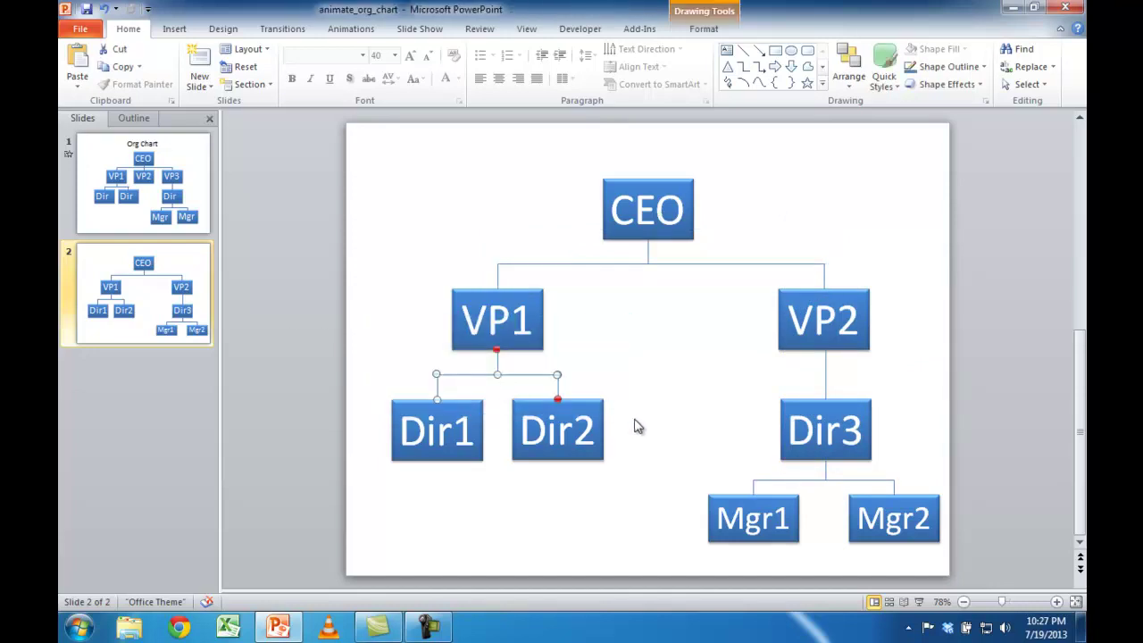
right_click(511, 375)
mouse_move(587, 465)
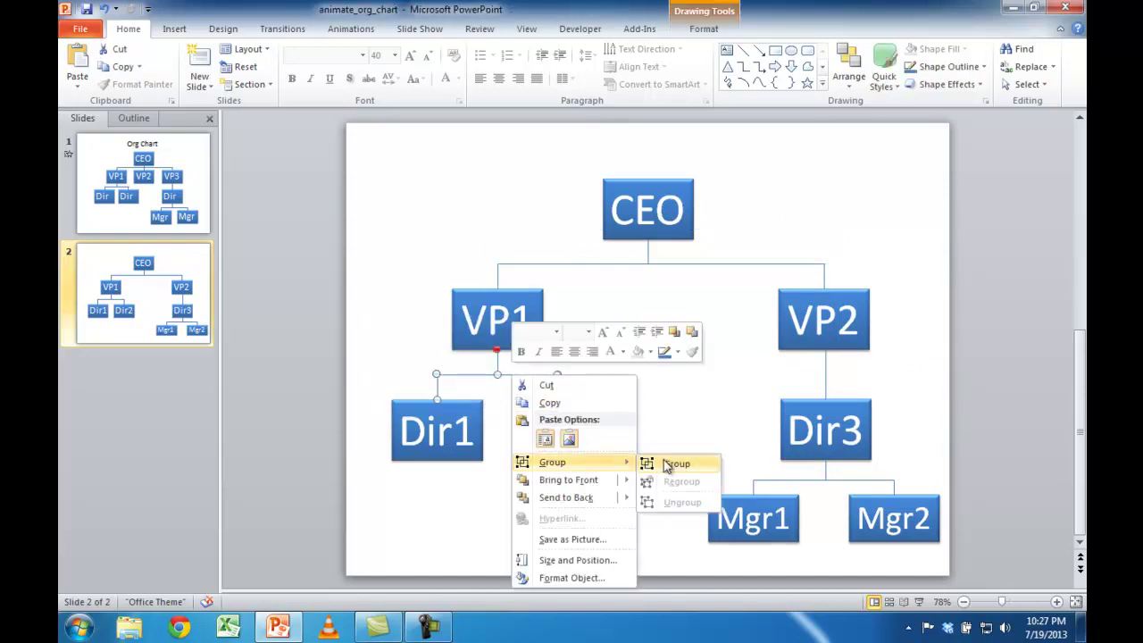
click(674, 465)
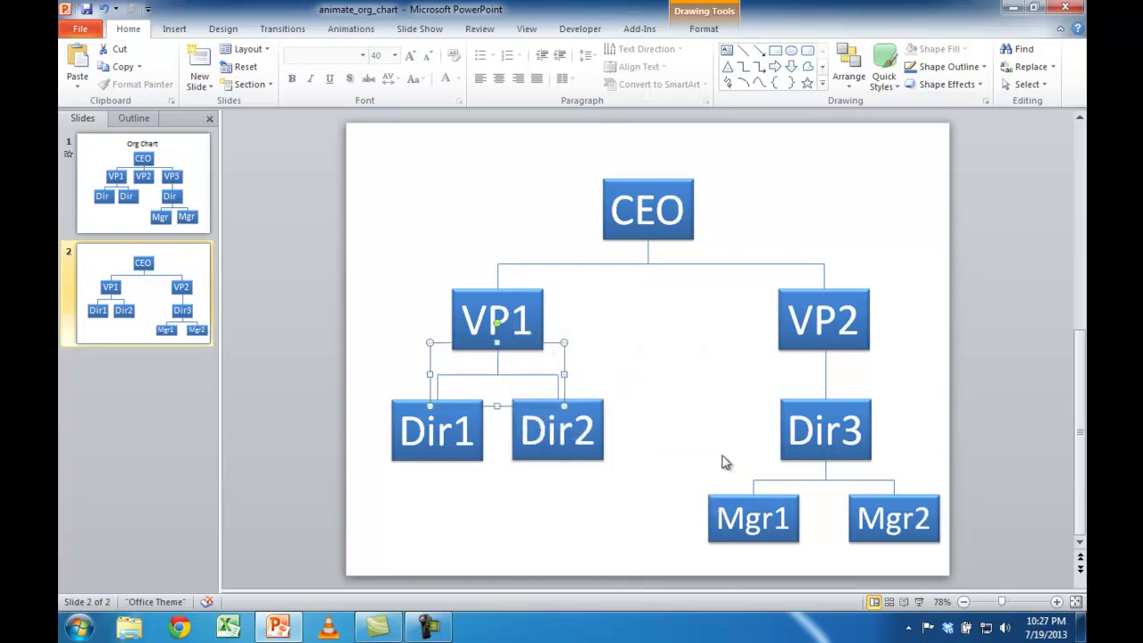
Step: Group the Dir3-to-Mgr connectors, then select the CEO-to-VP connector group
mouse_move(657, 429)
mouse_down()
mouse_move(887, 531)
mouse_move(945, 516)
mouse_up()
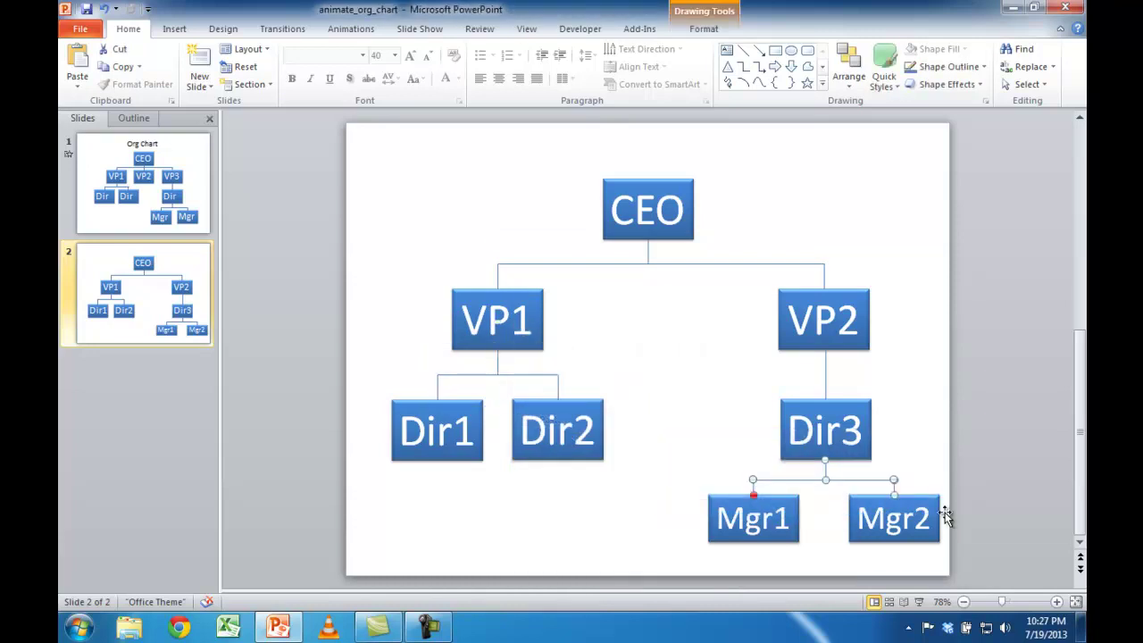
right_click(819, 482)
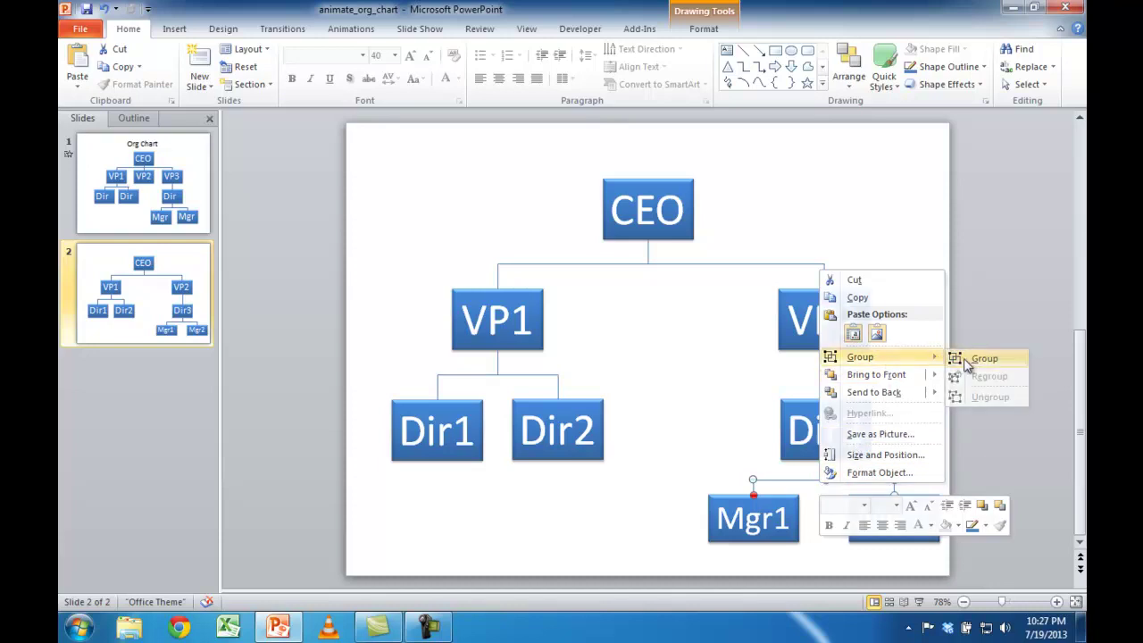
click(964, 358)
click(967, 361)
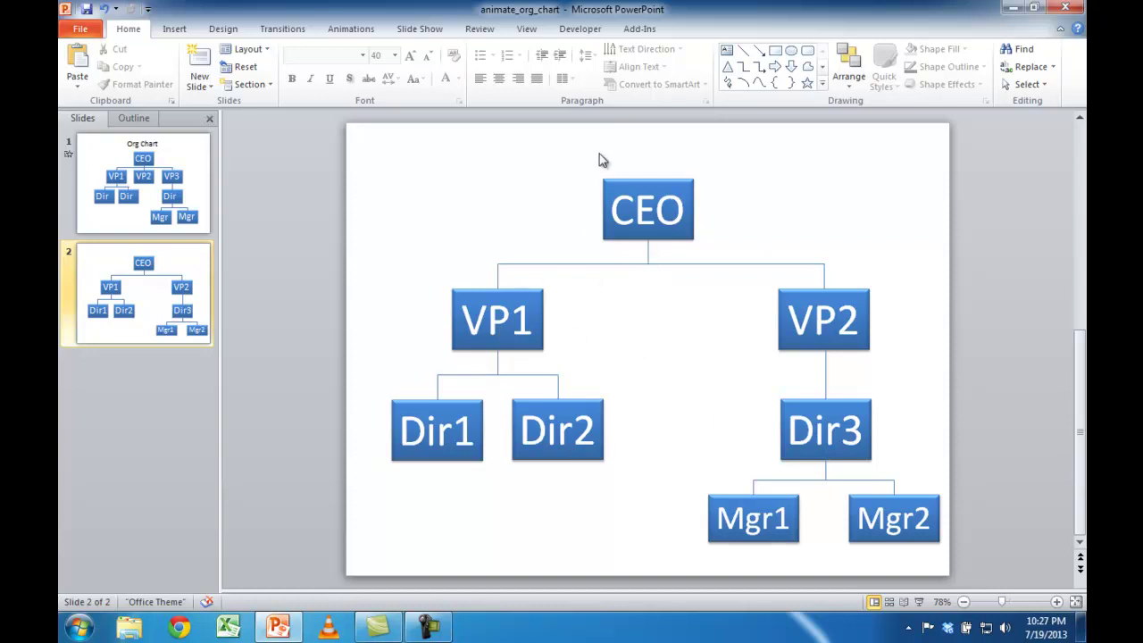
click(667, 264)
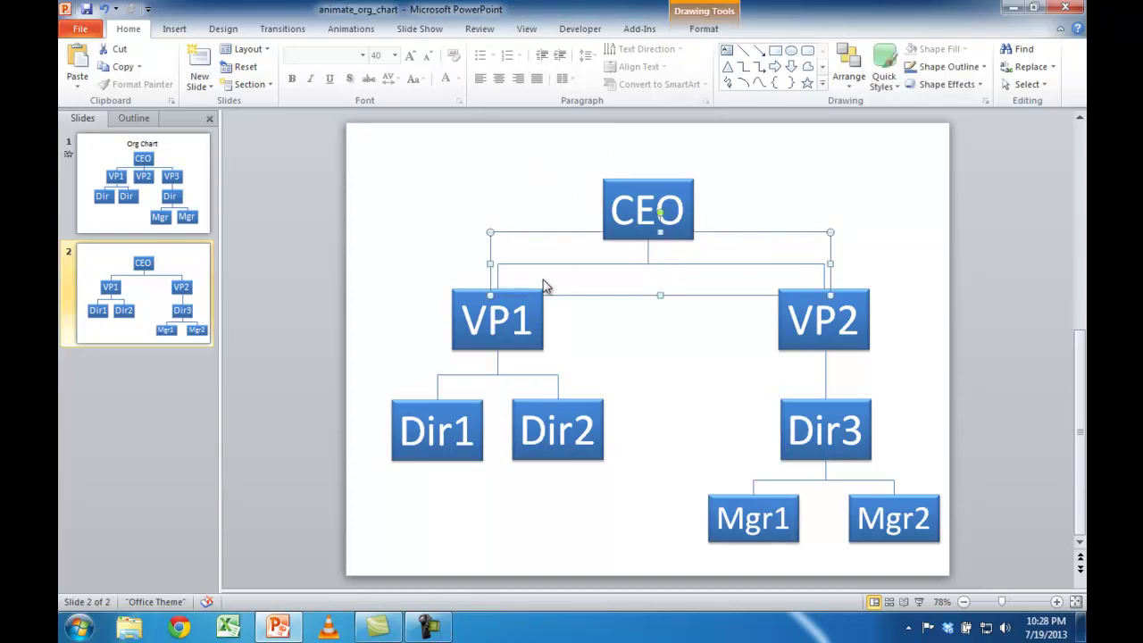
Step: Give the connector group a Wipe From Top entrance, preview it, and show the Animation Pane
click(353, 30)
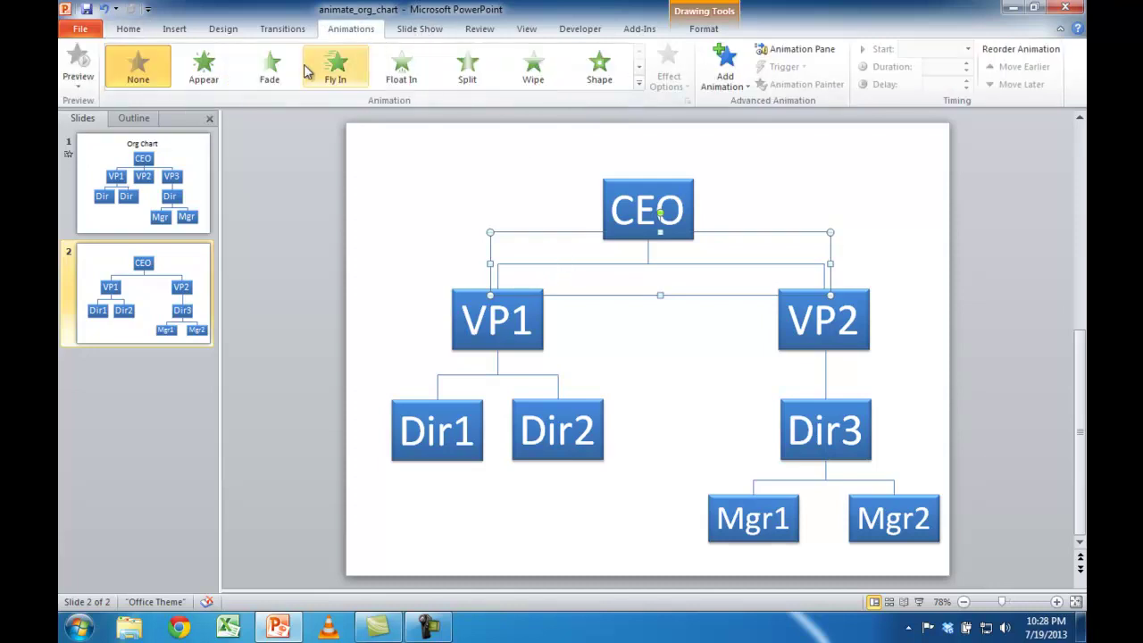
click(638, 83)
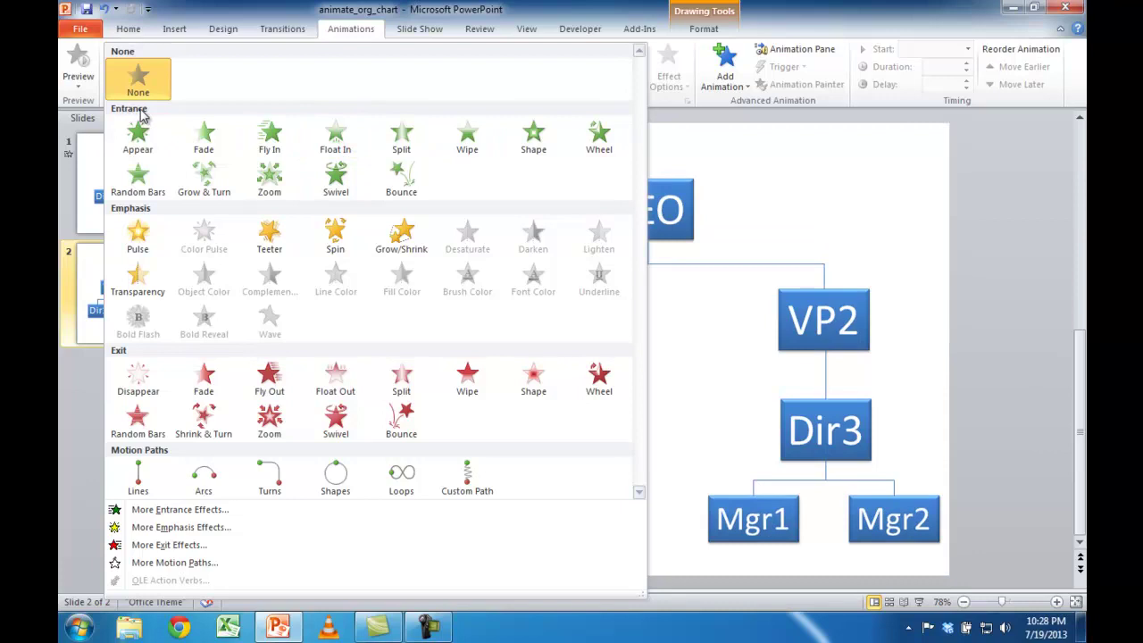
click(467, 143)
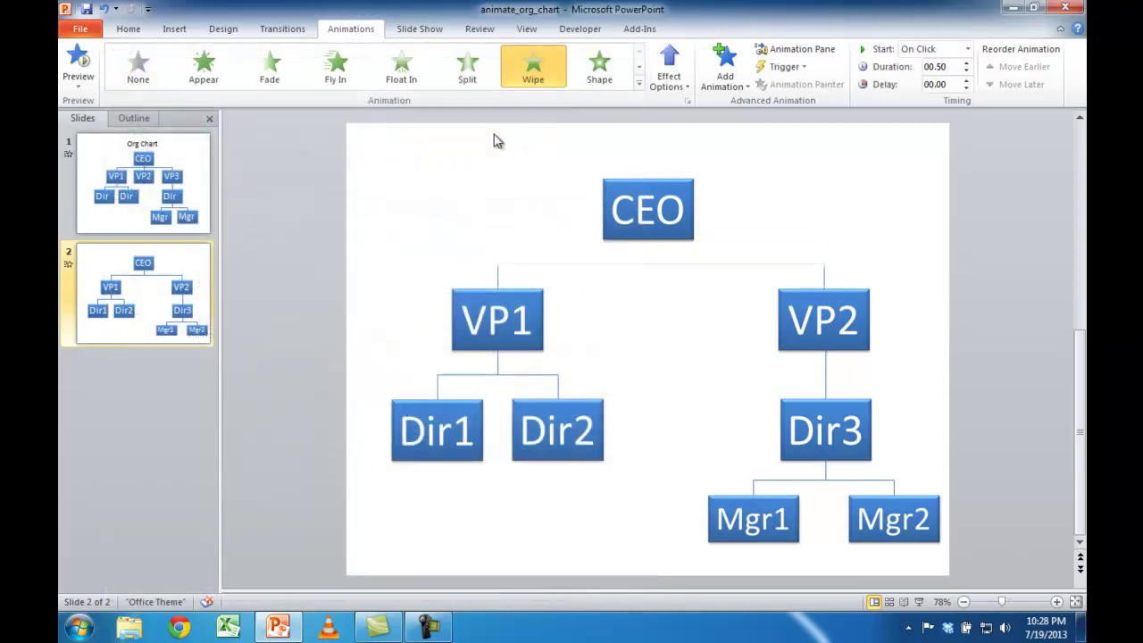
click(669, 63)
click(722, 237)
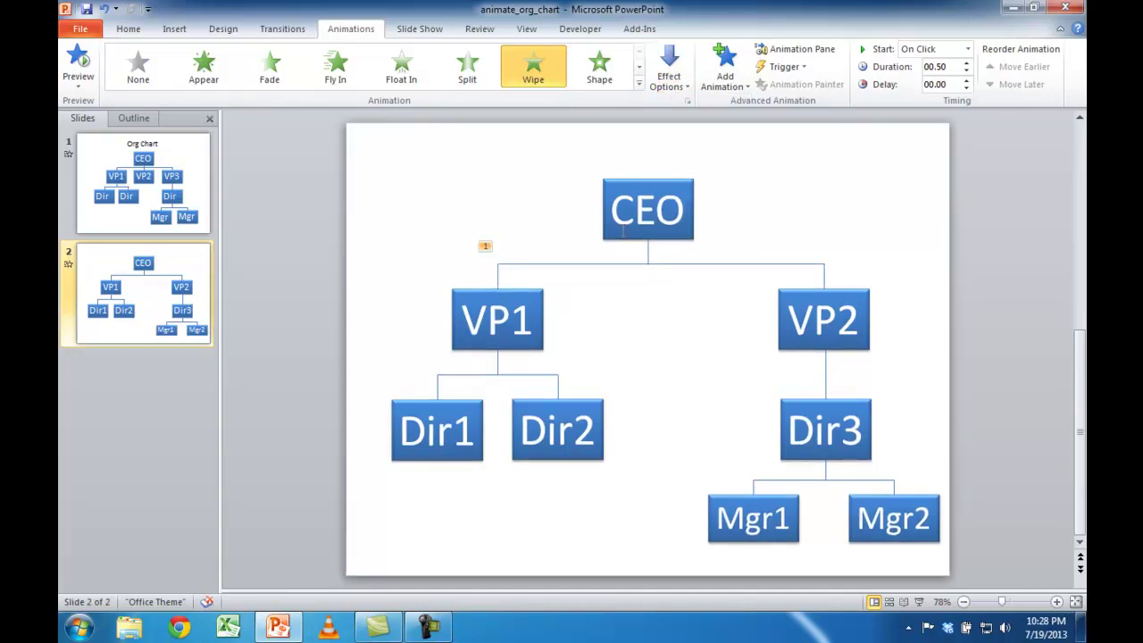
click(76, 67)
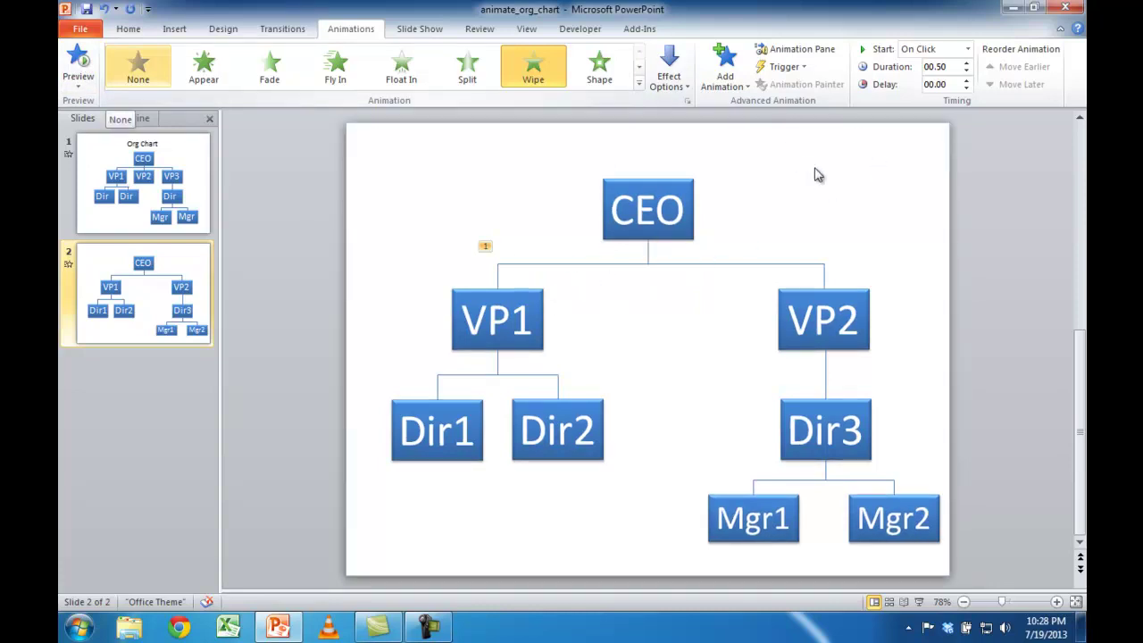
click(793, 50)
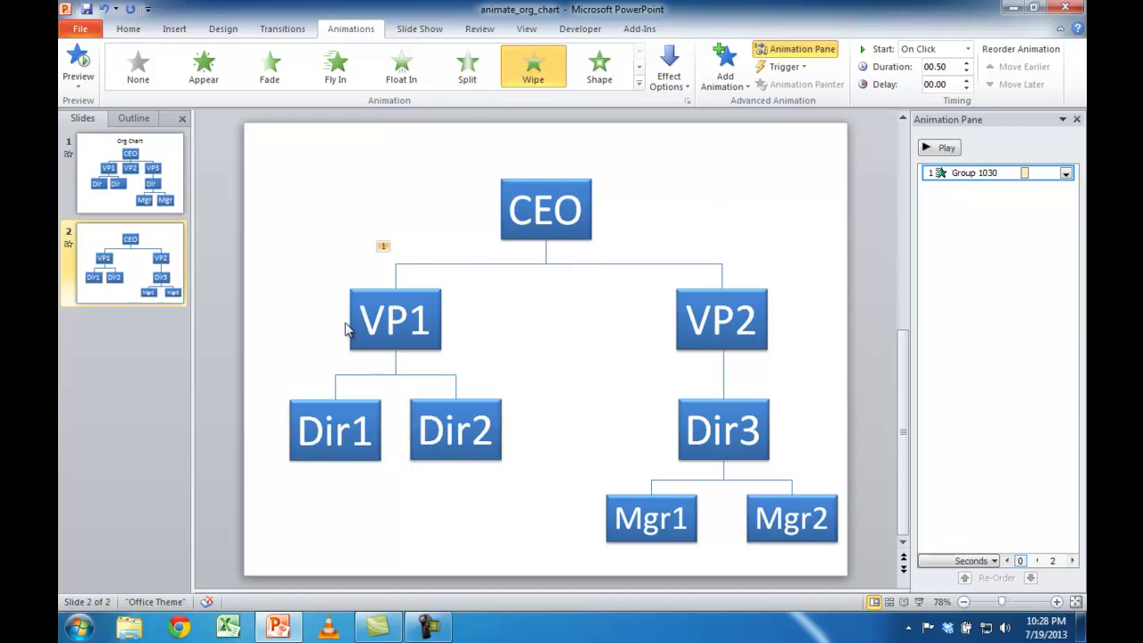
Step: Give the VP1 box a Wipe entrance from the top
click(369, 290)
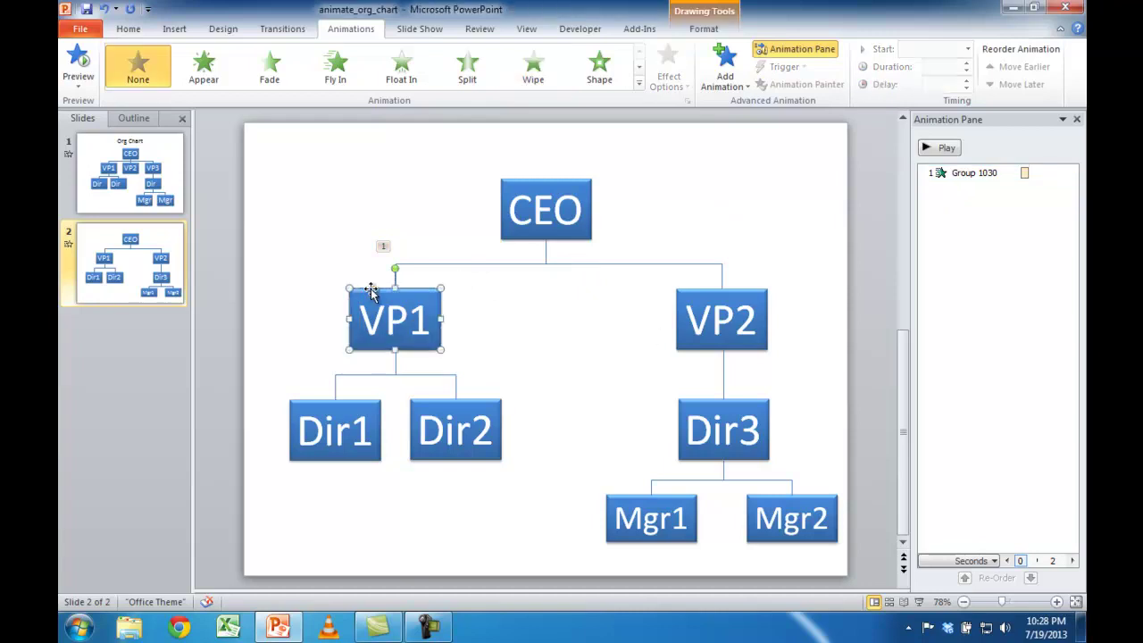
click(534, 70)
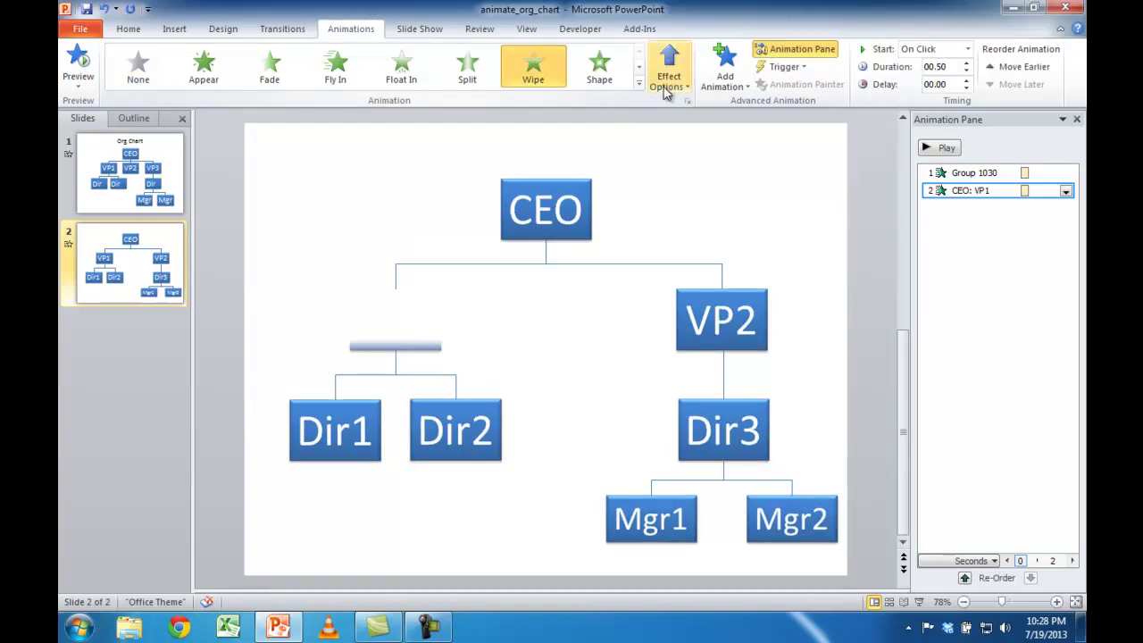
click(669, 76)
click(700, 235)
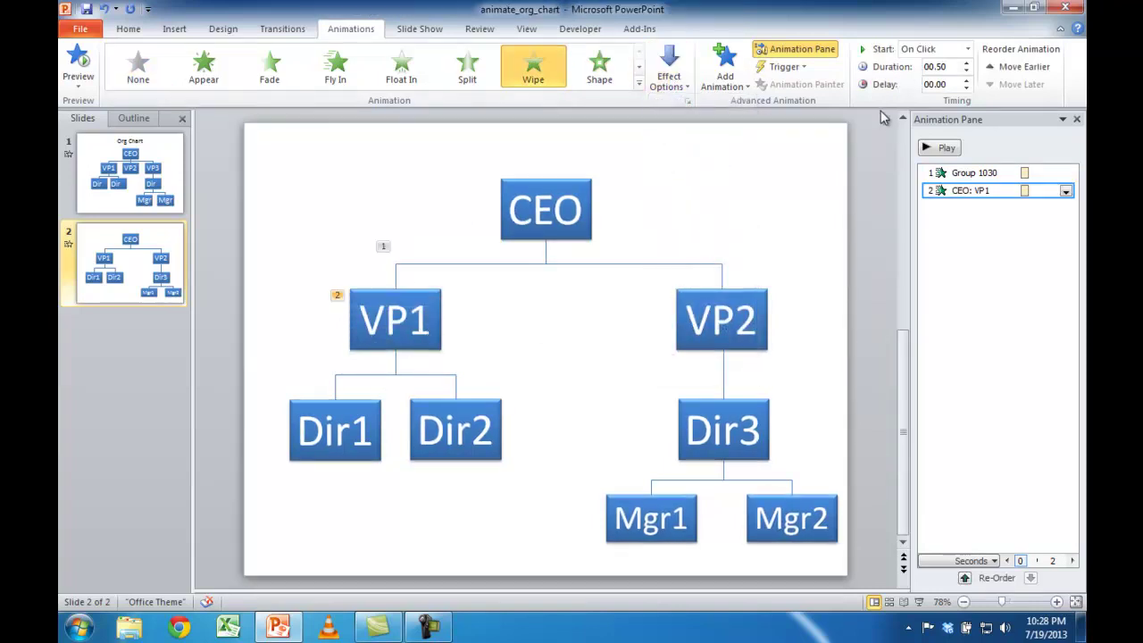
Step: Give VP2 a Wipe From Top starting With Previous, then play the animations
click(693, 313)
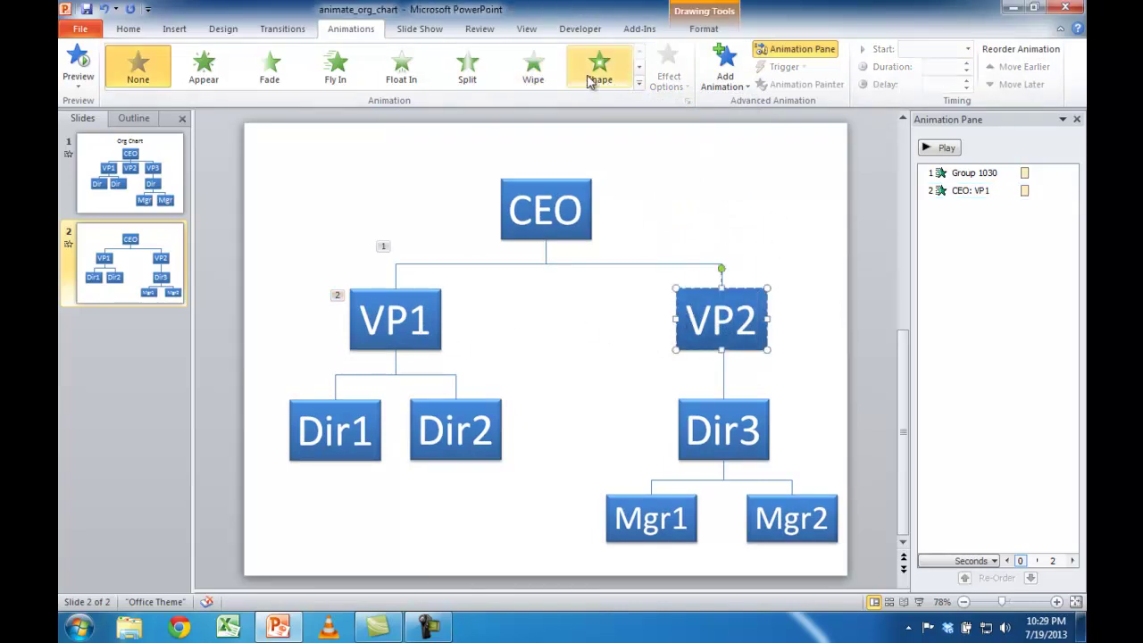
click(534, 70)
click(673, 85)
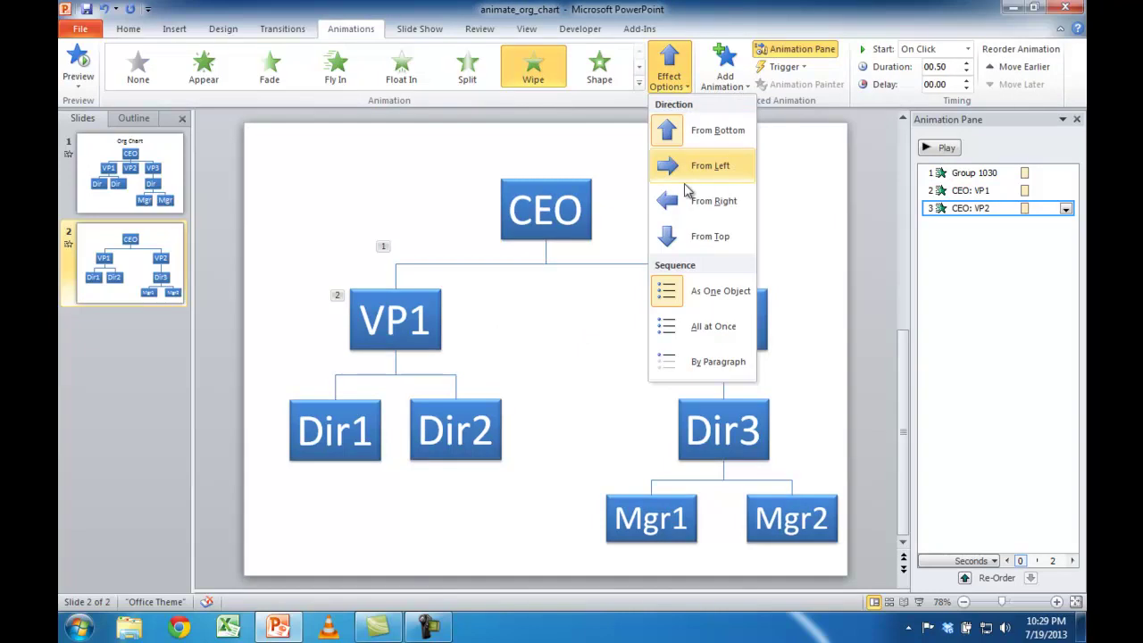
click(718, 243)
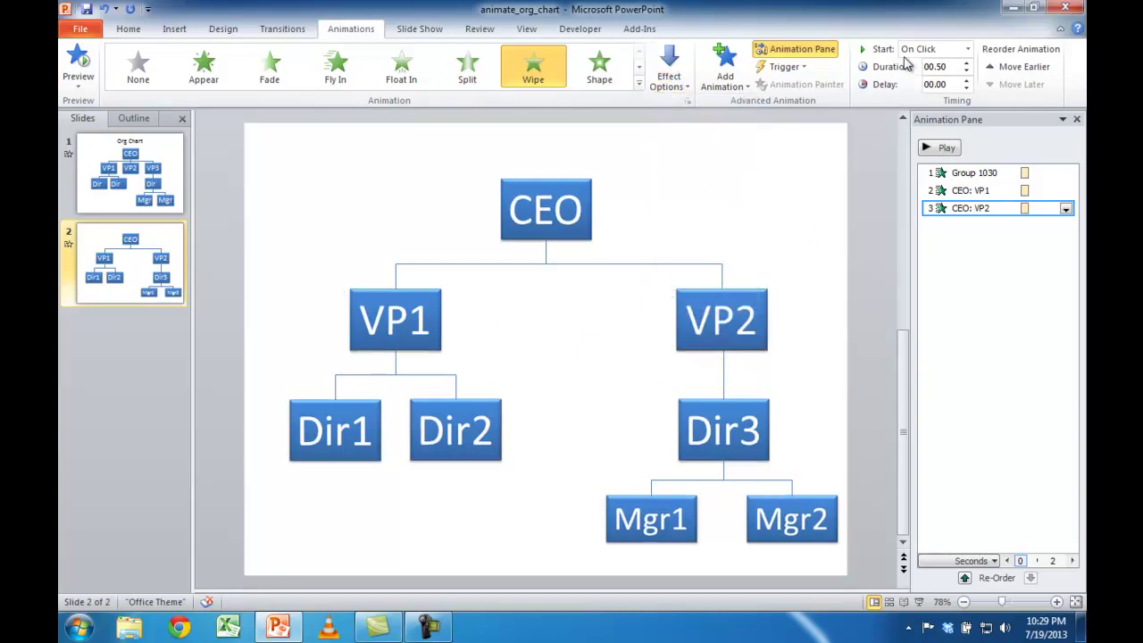
click(968, 49)
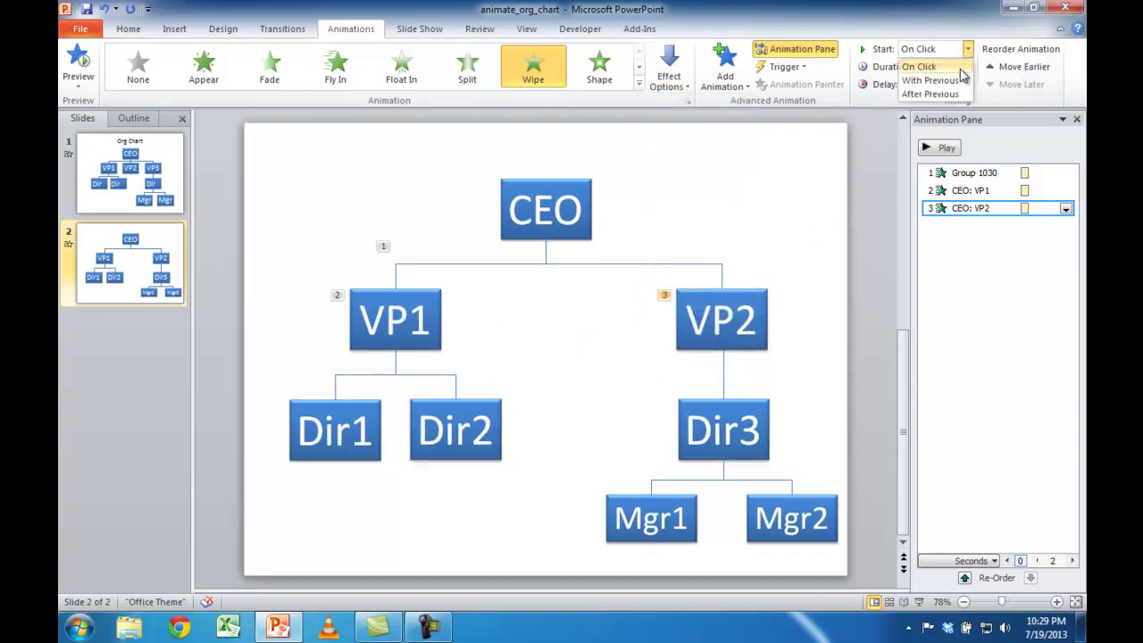
click(931, 80)
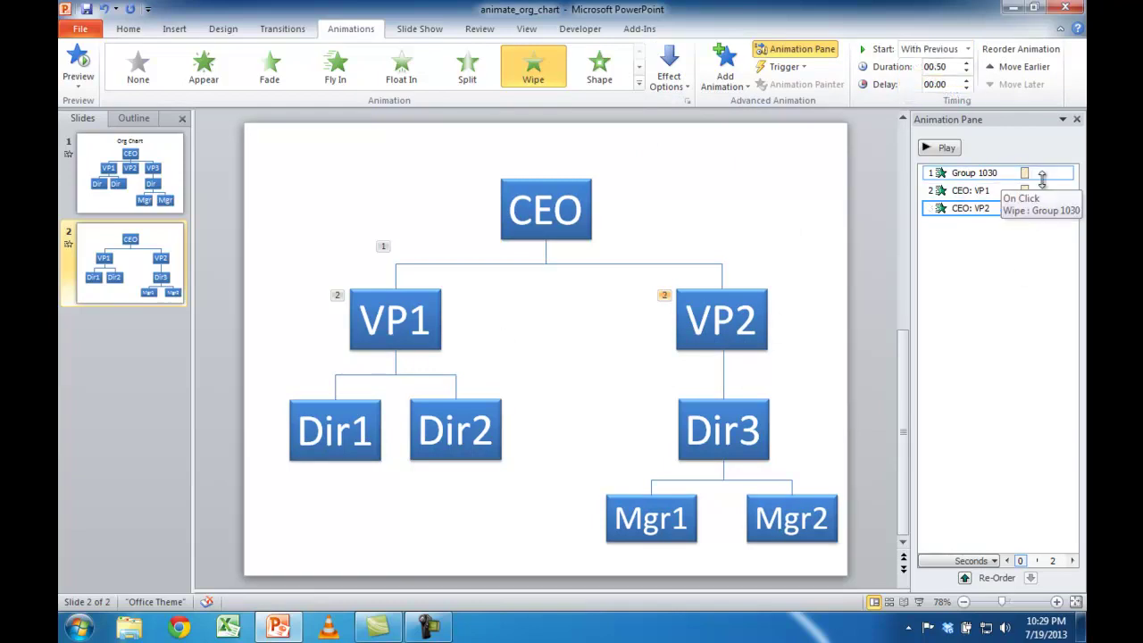
click(942, 148)
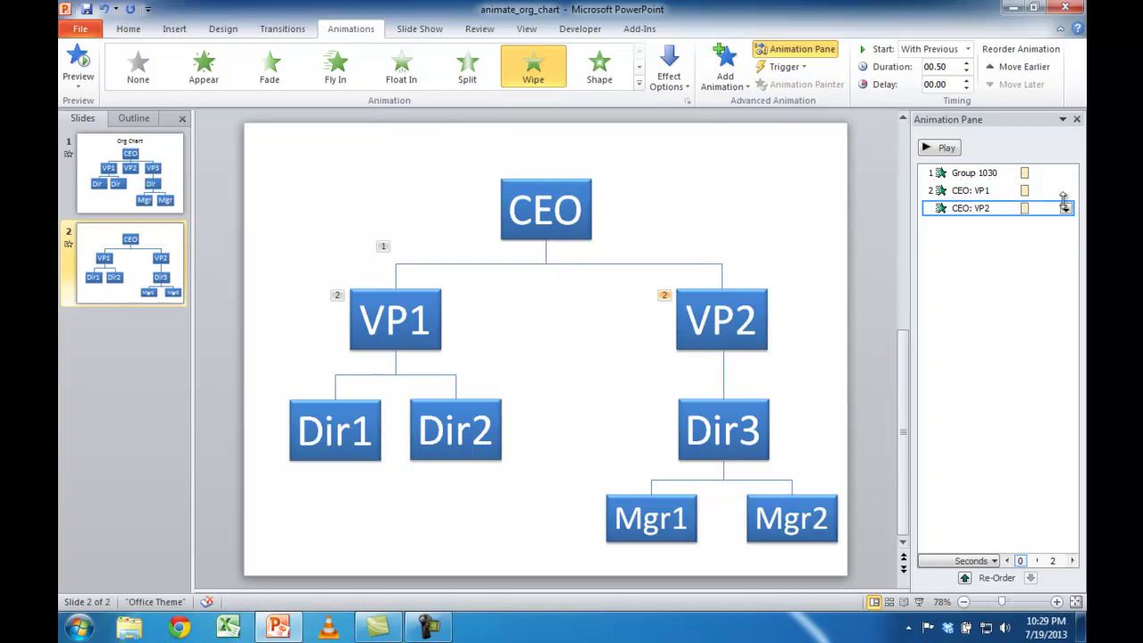
Step: Set VP1's animation to start After Previous, following Group 1030
click(1029, 193)
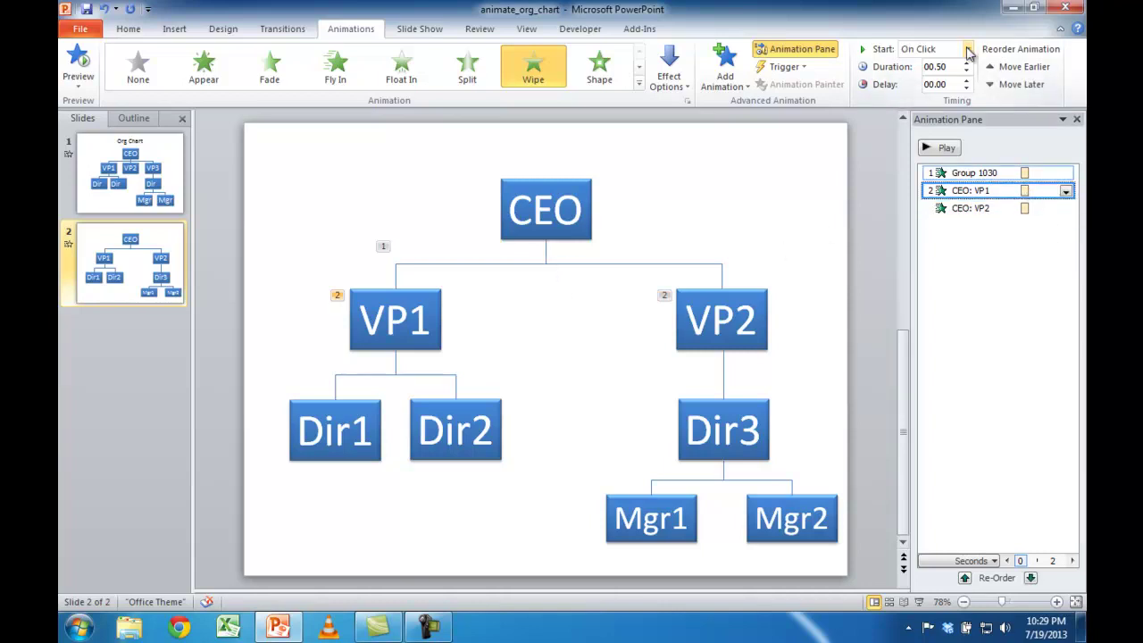
click(1014, 173)
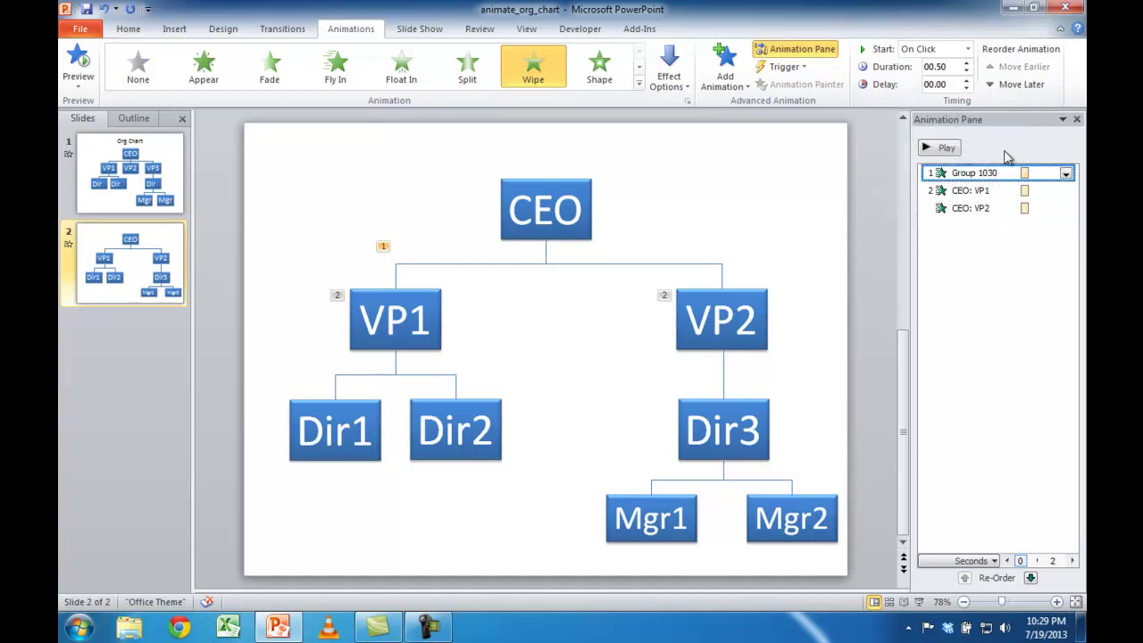
click(1025, 191)
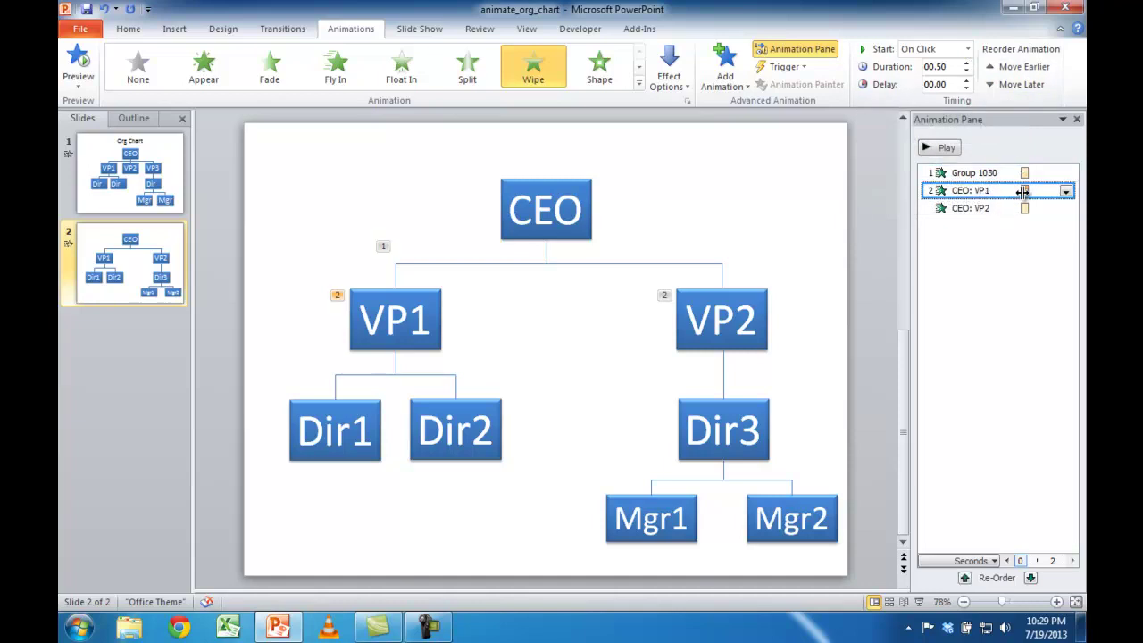
click(969, 49)
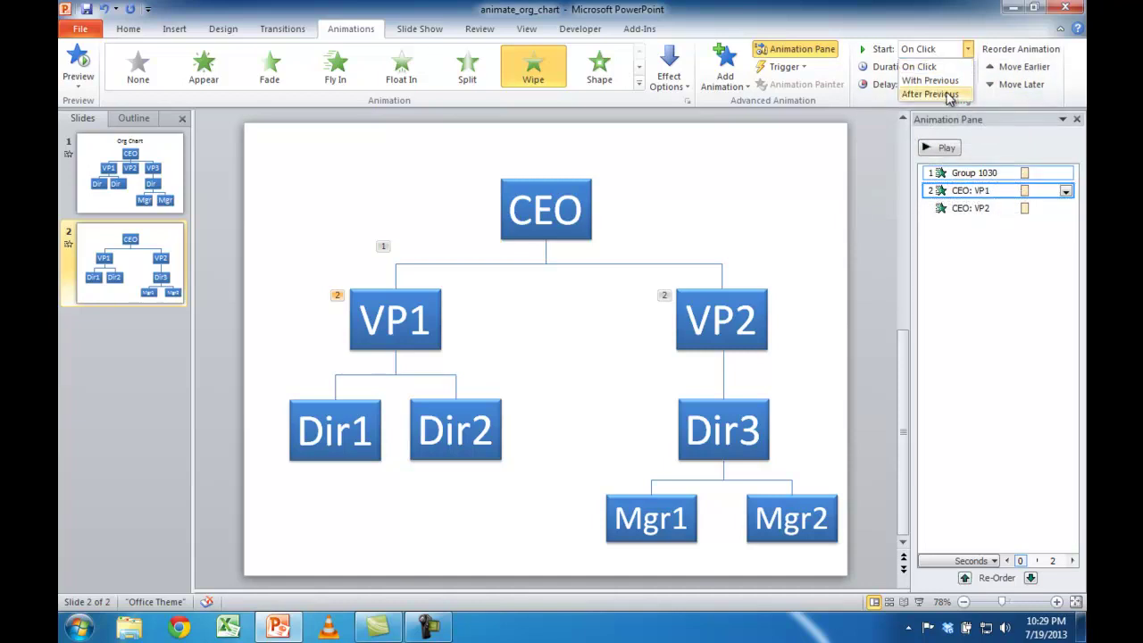
click(947, 102)
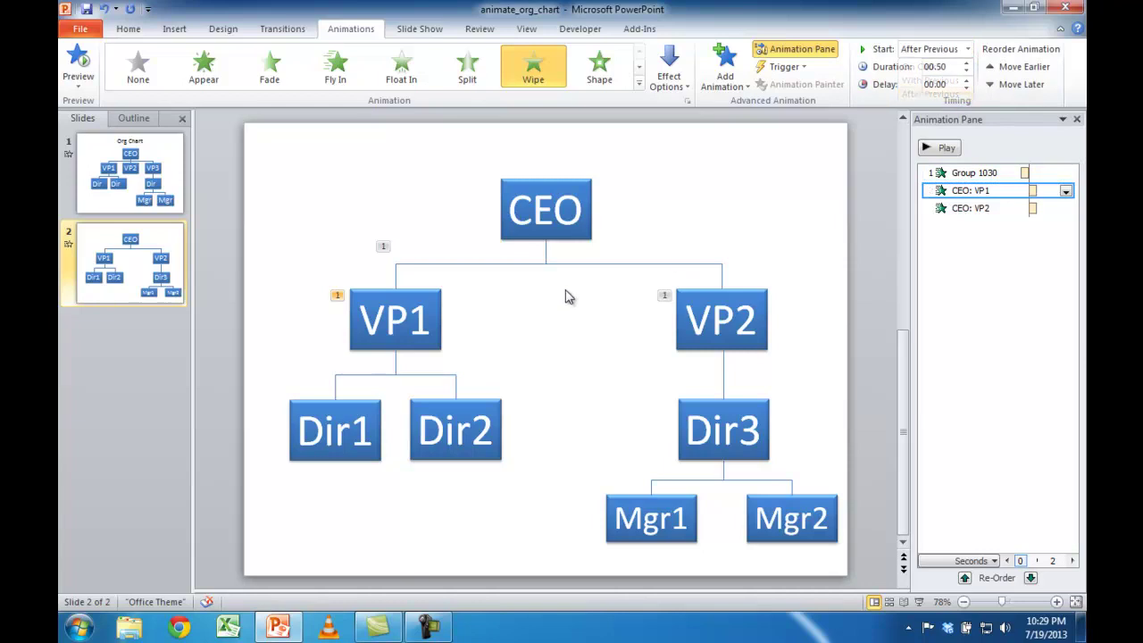
click(1036, 208)
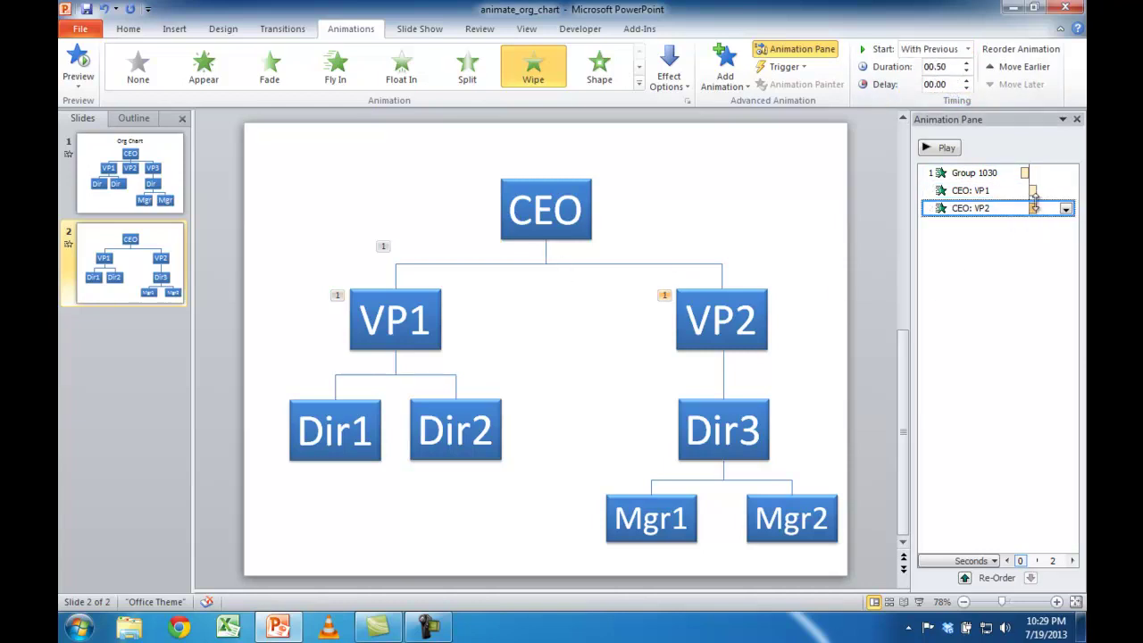